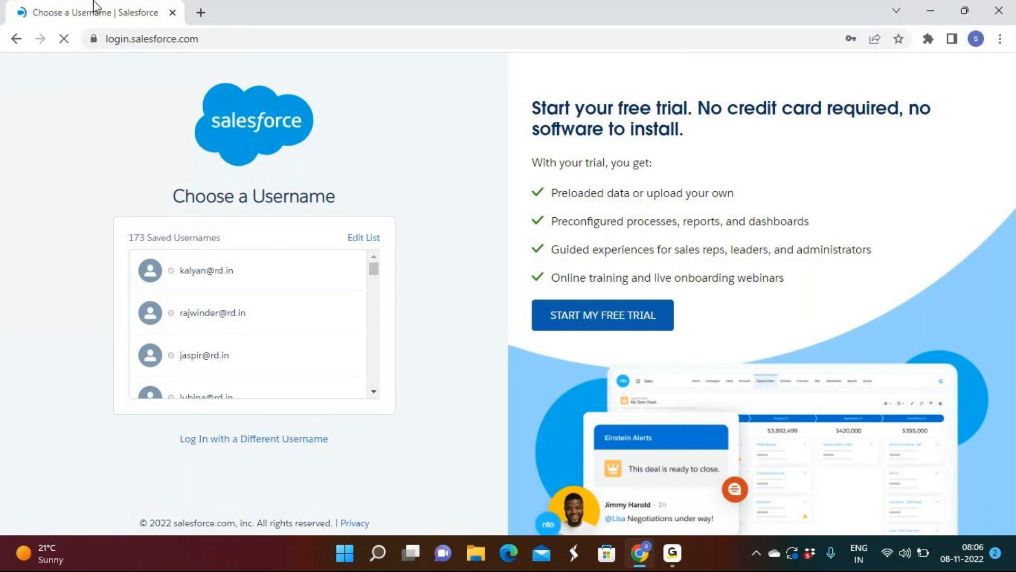
Step: Find the required account in the saved usernames list and log in to Salesforce with it
scroll(221, 324, "down", 1)
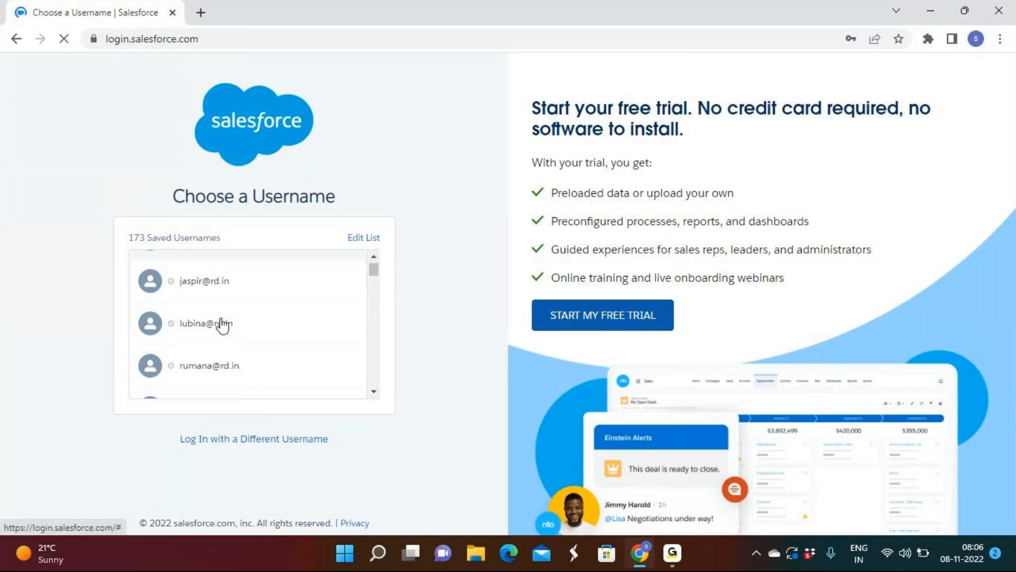
scroll(221, 324, "down", 1)
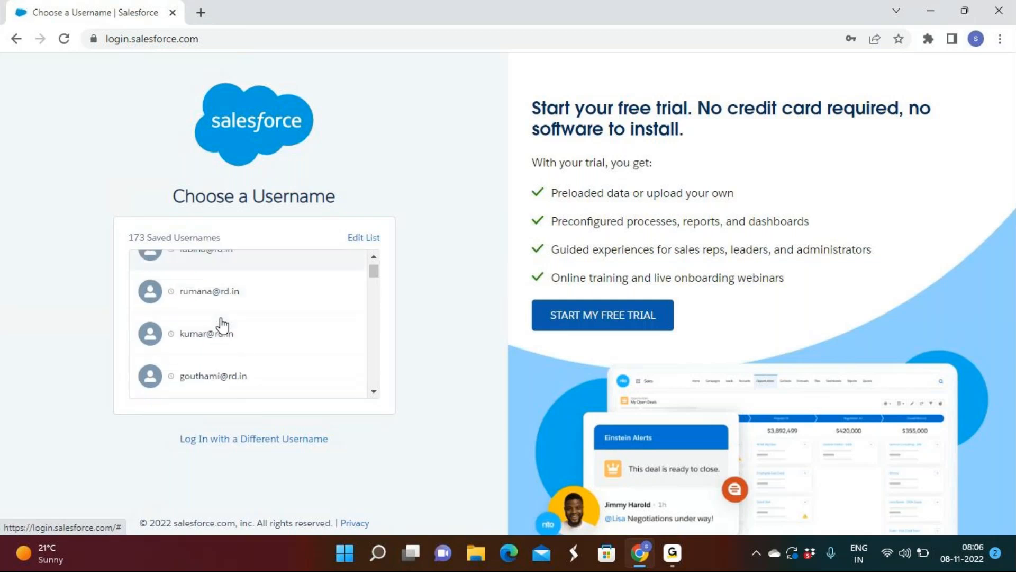
left_click(672, 555)
left_click(210, 339)
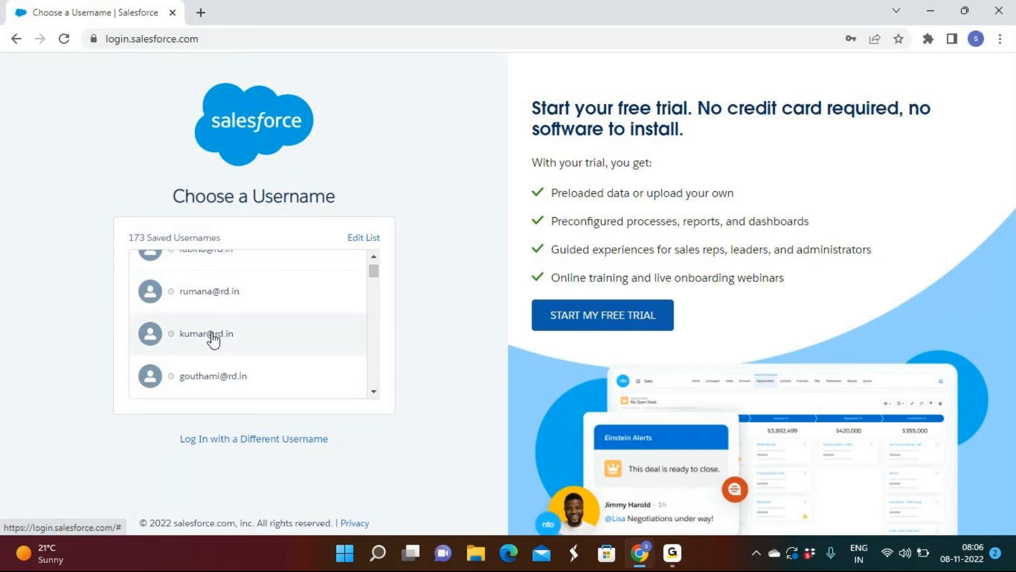
scroll(213, 339, "up", 2)
scroll(213, 339, "down", 2)
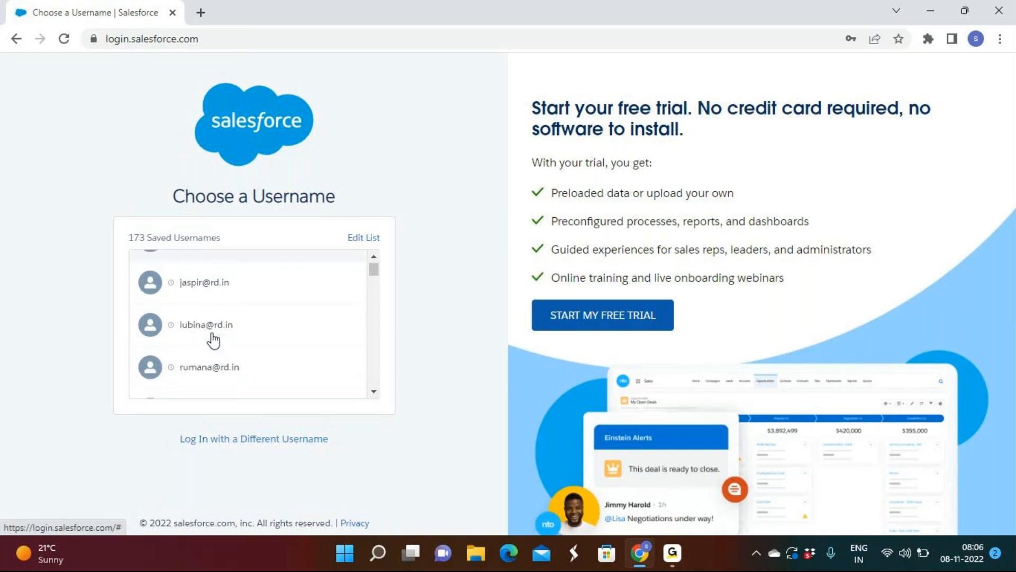
scroll(213, 339, "down", 2)
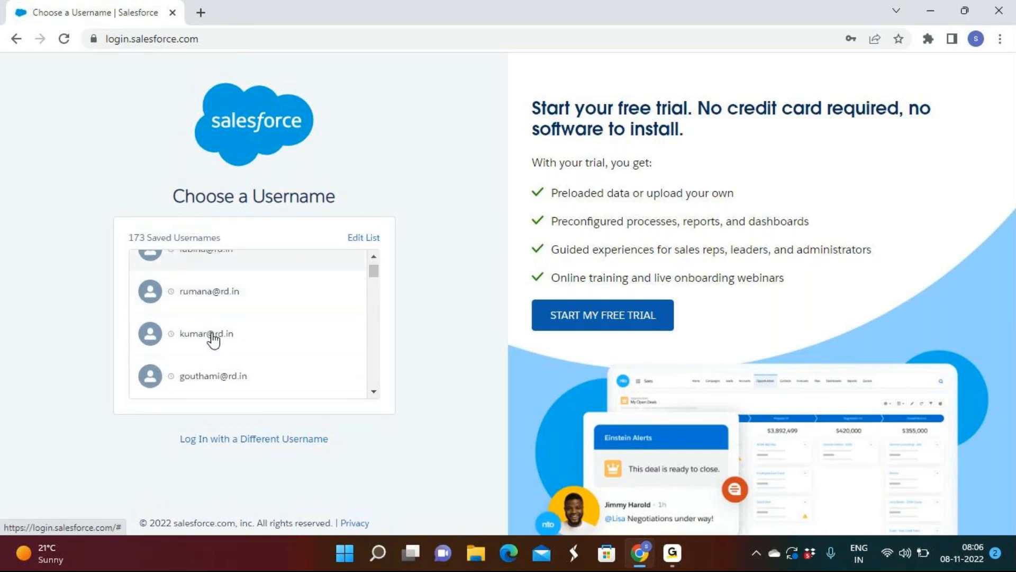
scroll(213, 339, "down", 1)
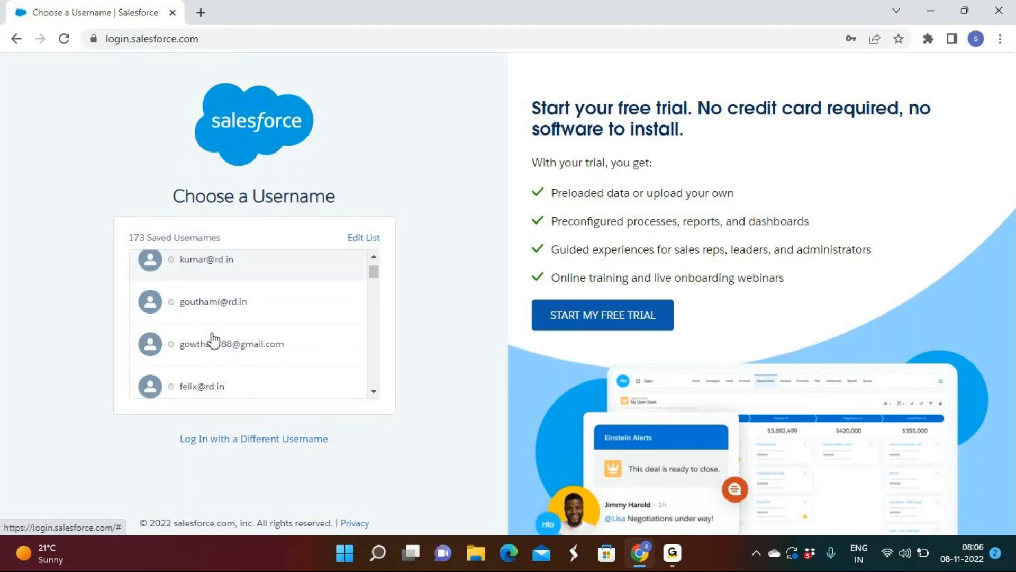
scroll(217, 324, "up", 1)
left_click(224, 308)
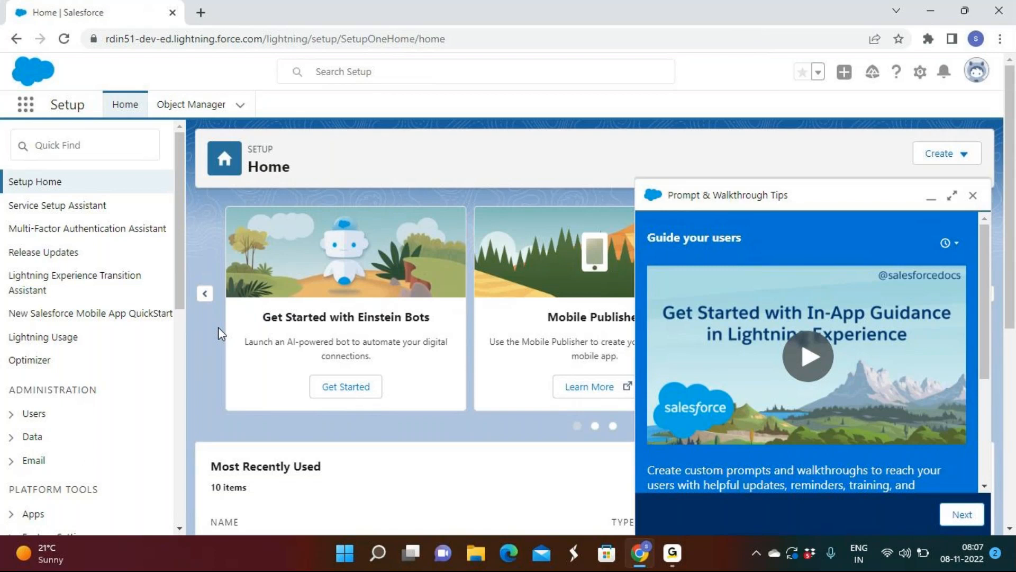
Step: Dismiss the Prompt & Walkthrough Tips, then open the Employees list of the Rd Sales App
left_click(974, 196)
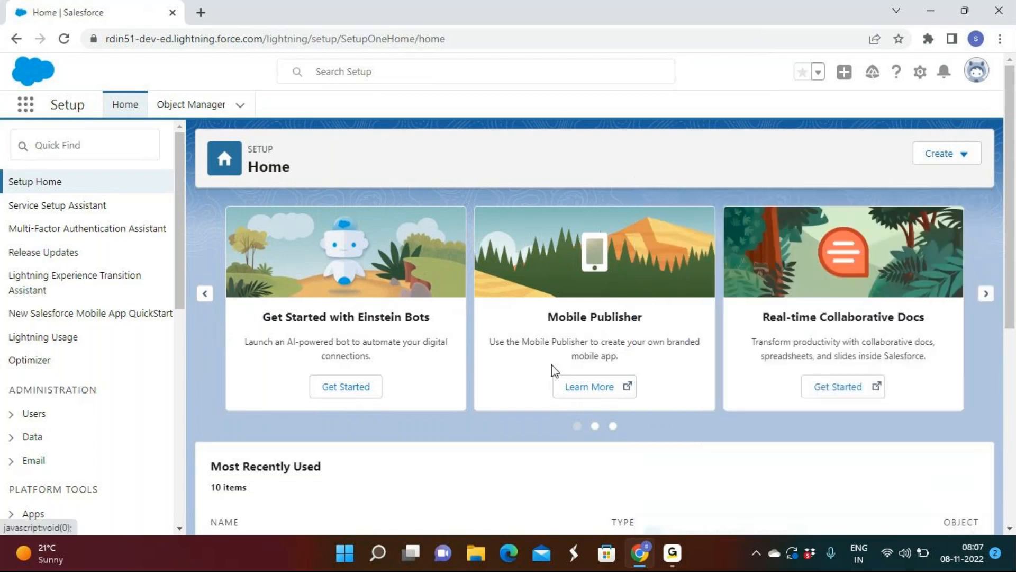
left_click(24, 107)
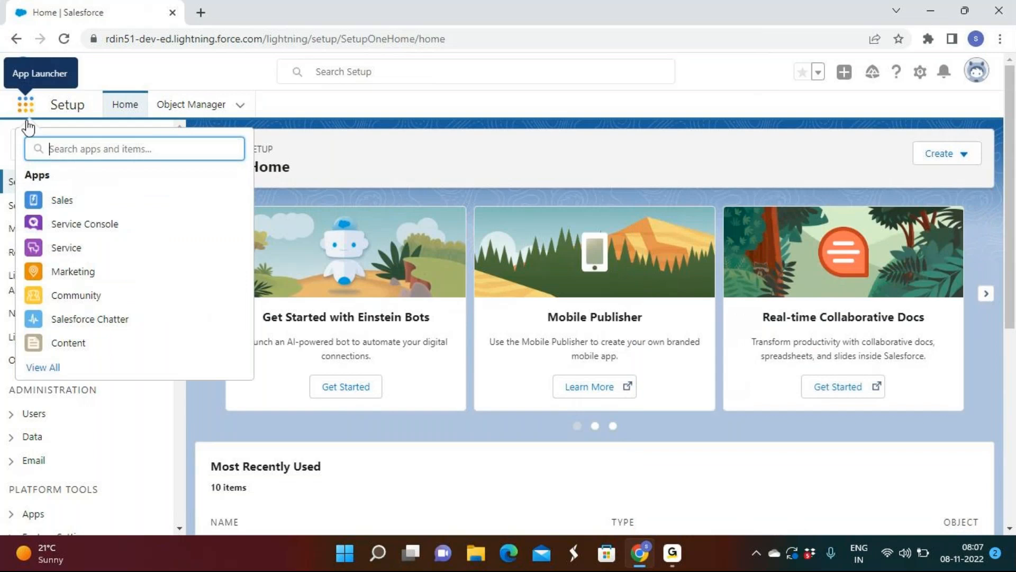
left_click(43, 367)
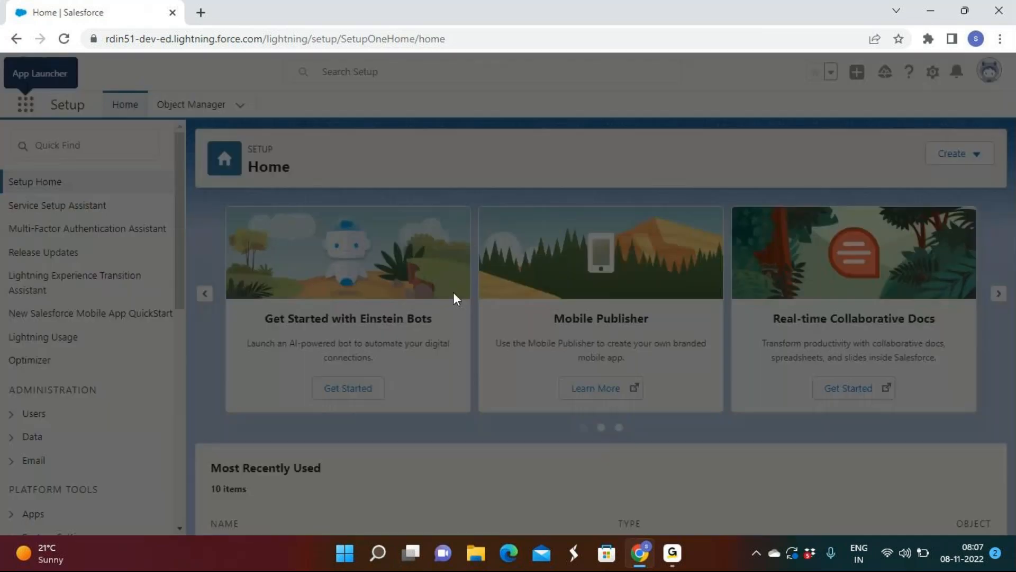
scroll(454, 295, "down", 2)
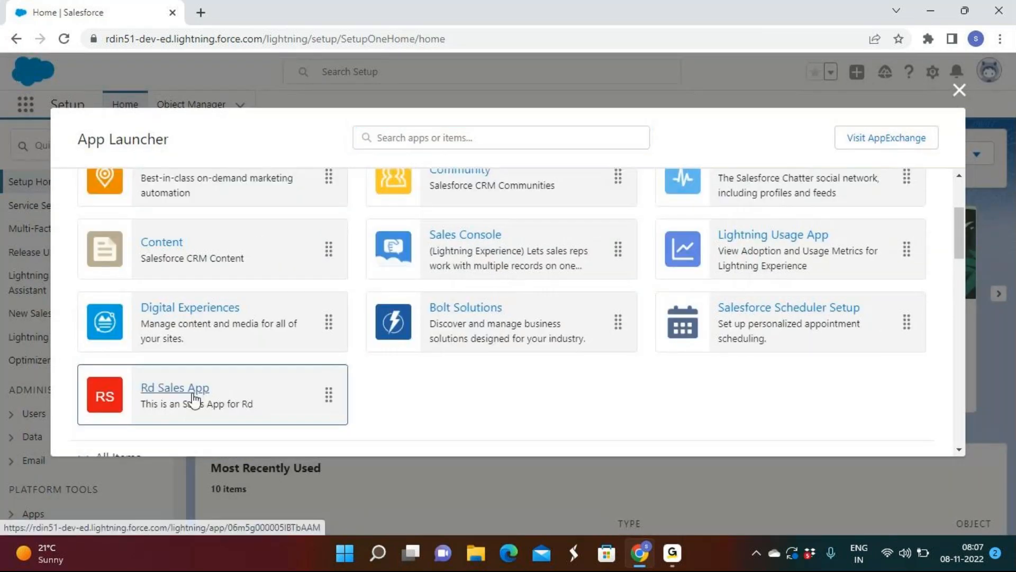
left_click(193, 395)
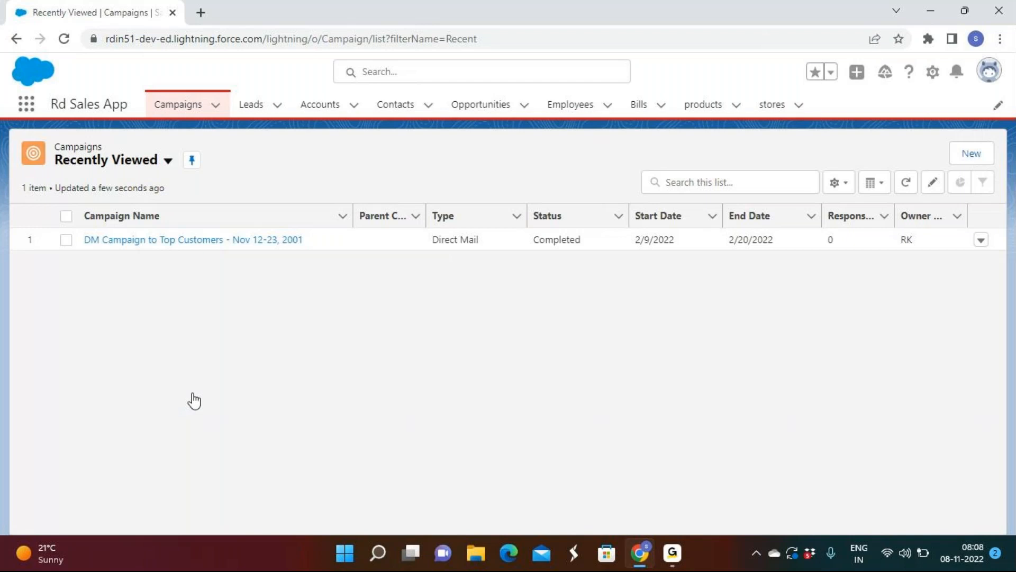
left_click(567, 103)
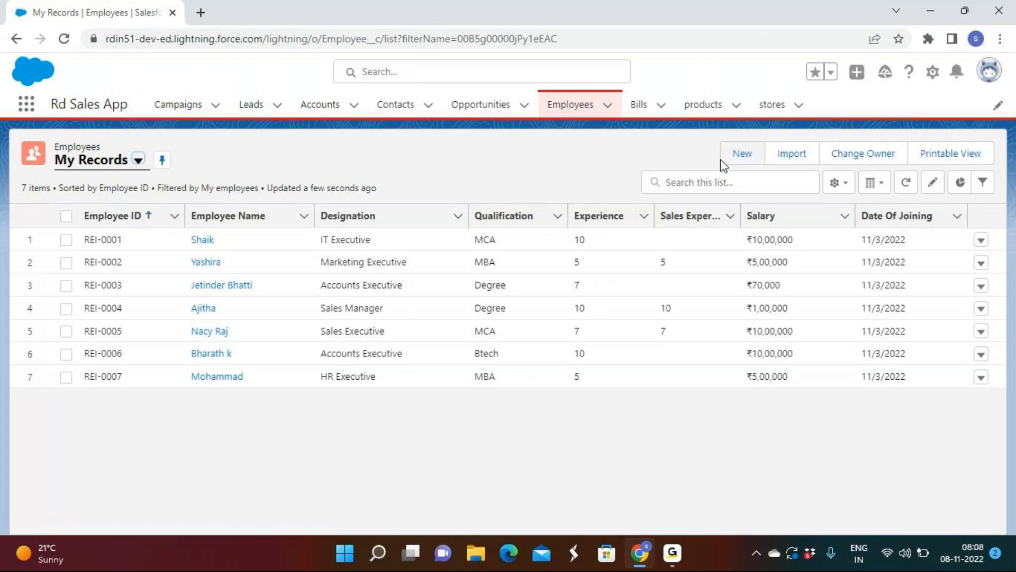
Step: Open a blank New Employee form, inspect its fields and Designation options, and close it without saving
left_click(745, 158)
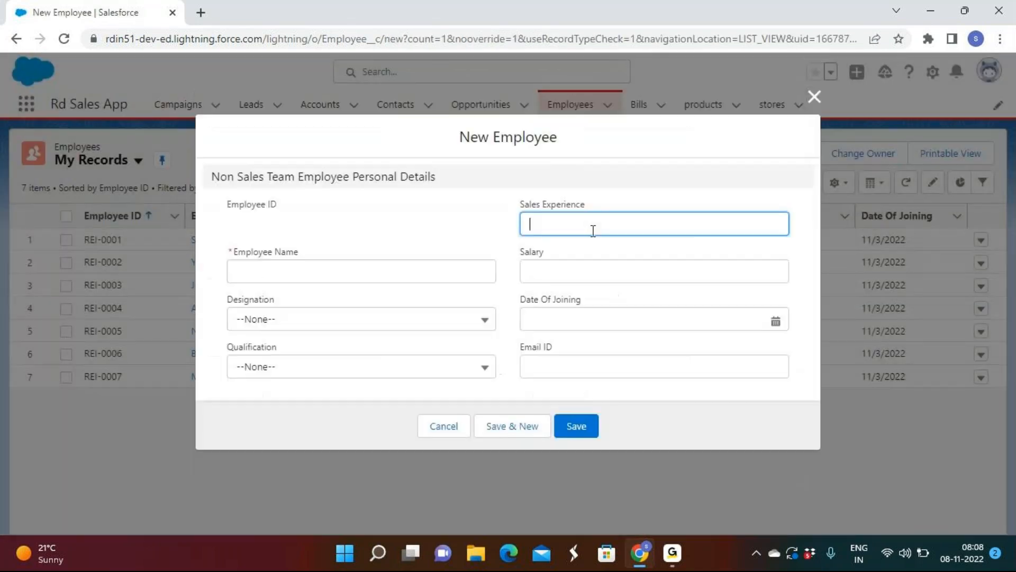
left_click(445, 319)
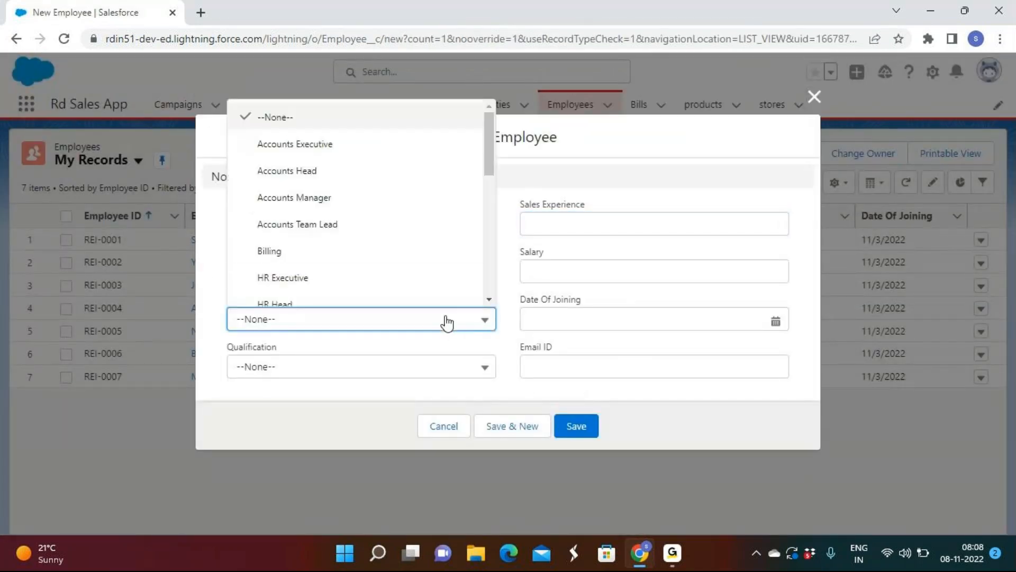
left_click(98, 261)
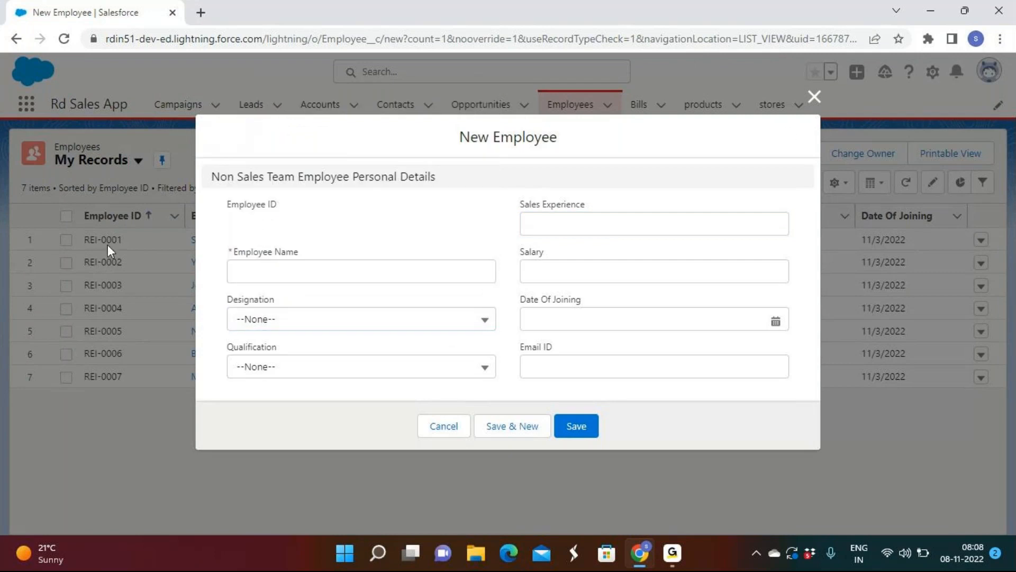
left_click(814, 96)
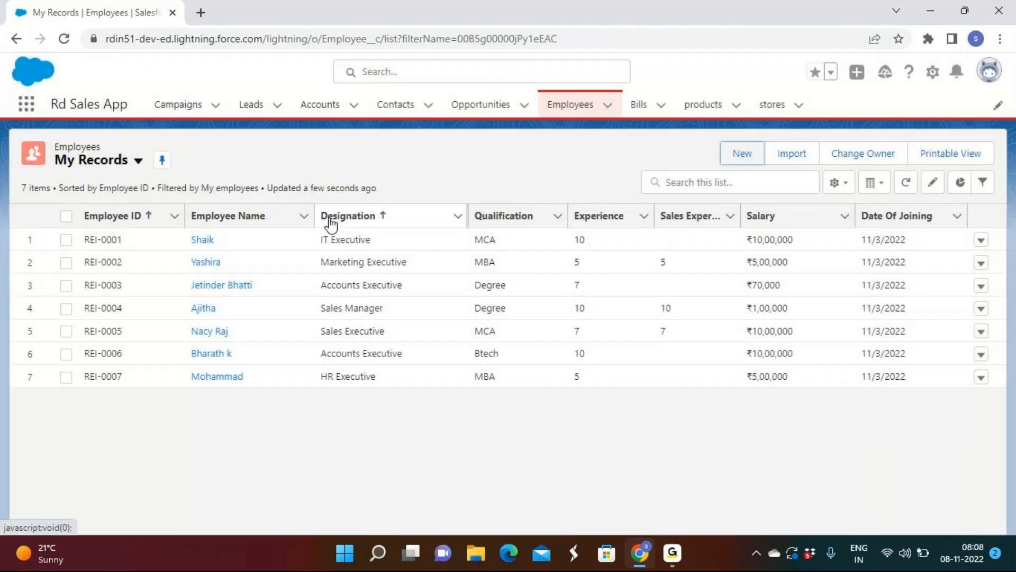
Step: View the details of the first employee's record and return to the Employees list
left_click(206, 239)
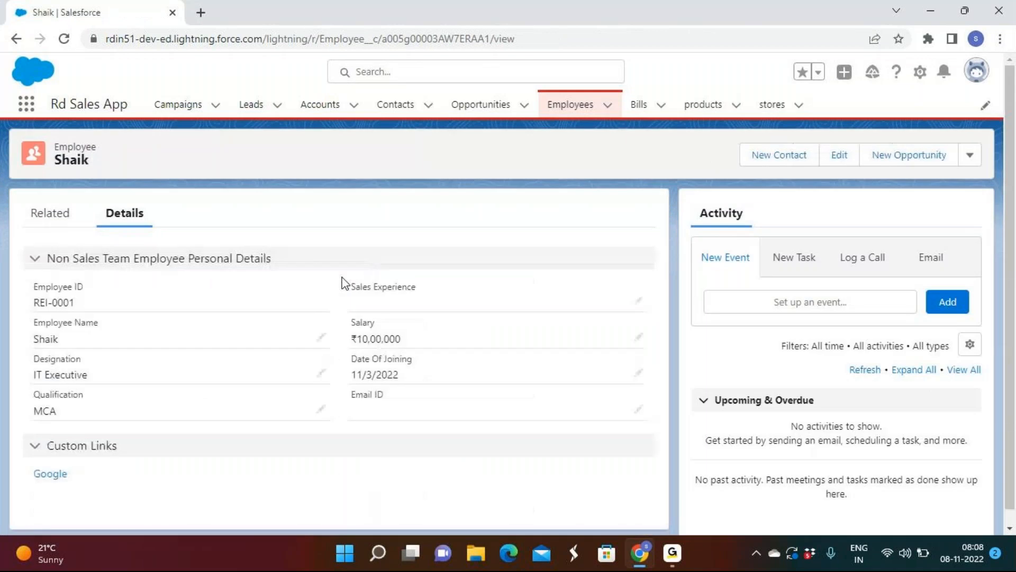
left_click(564, 109)
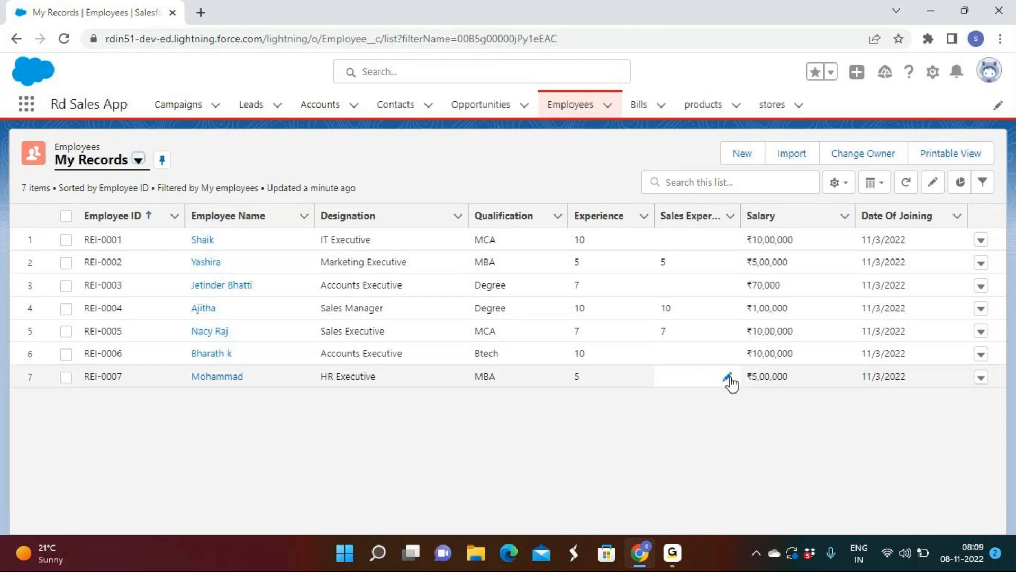
left_click(670, 562)
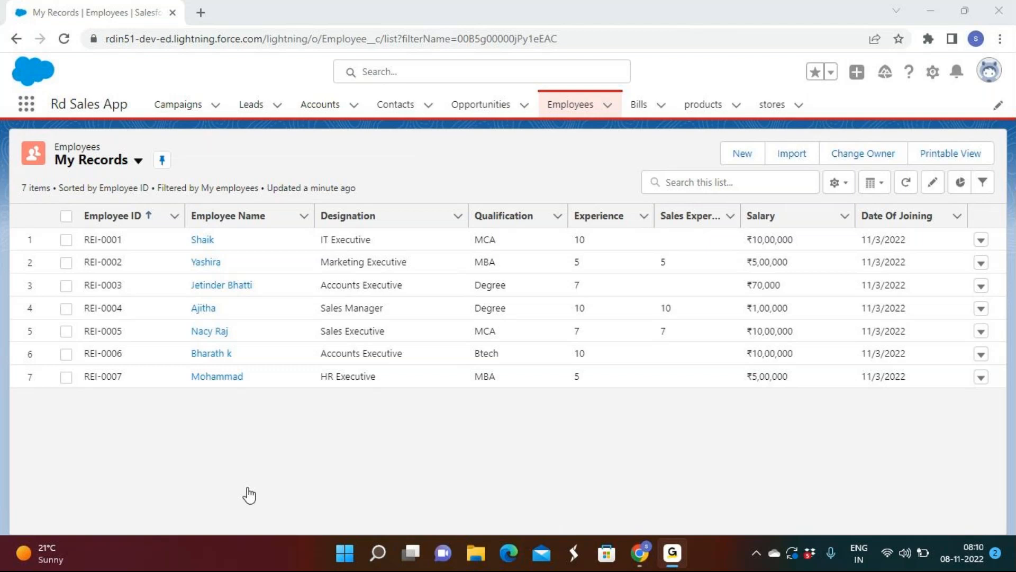
left_click(644, 563)
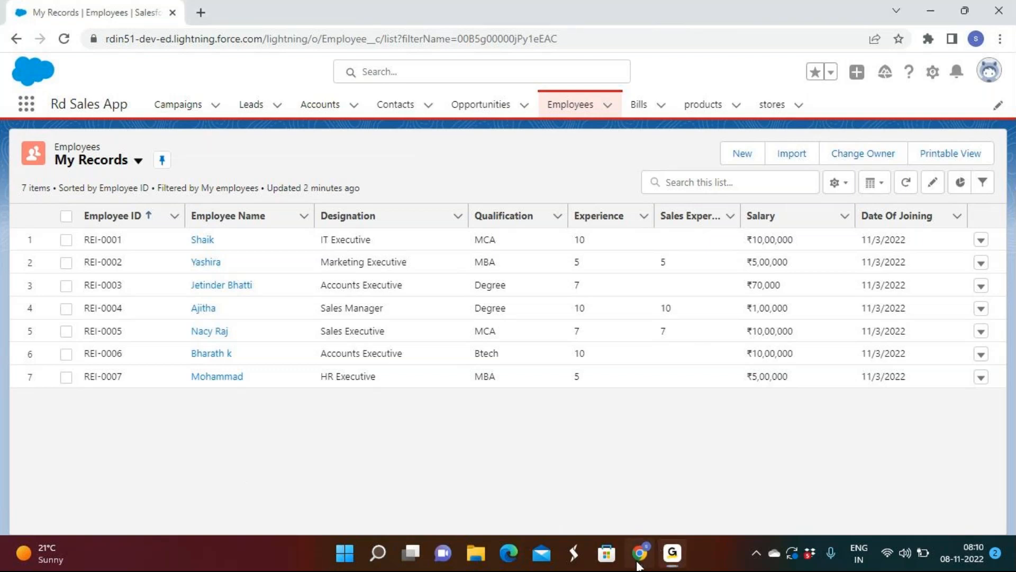
Step: Examine the section heading and the Designation and Qualification choices in a new blank employee form
left_click(751, 157)
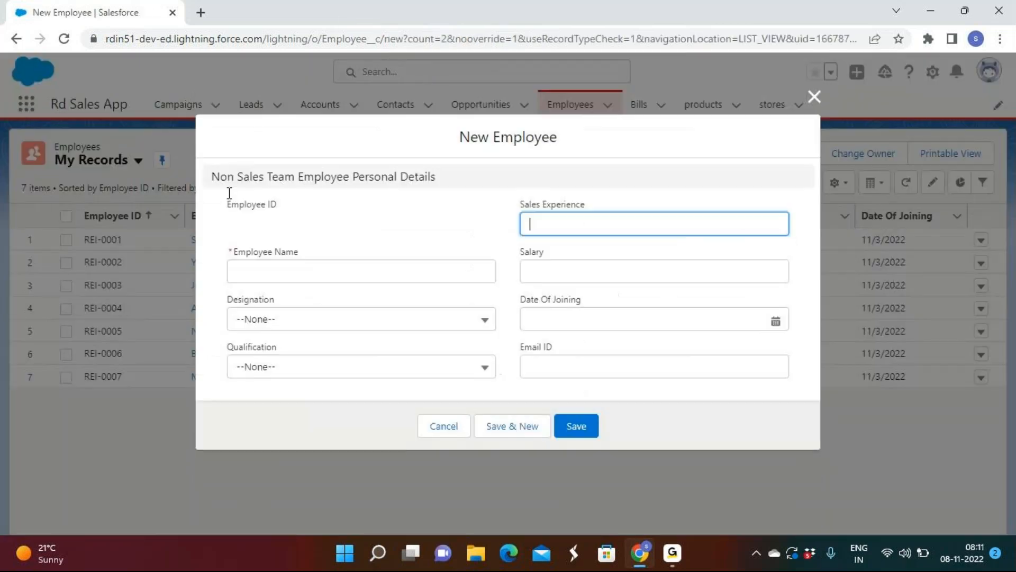
left_click_drag(213, 176, 449, 177)
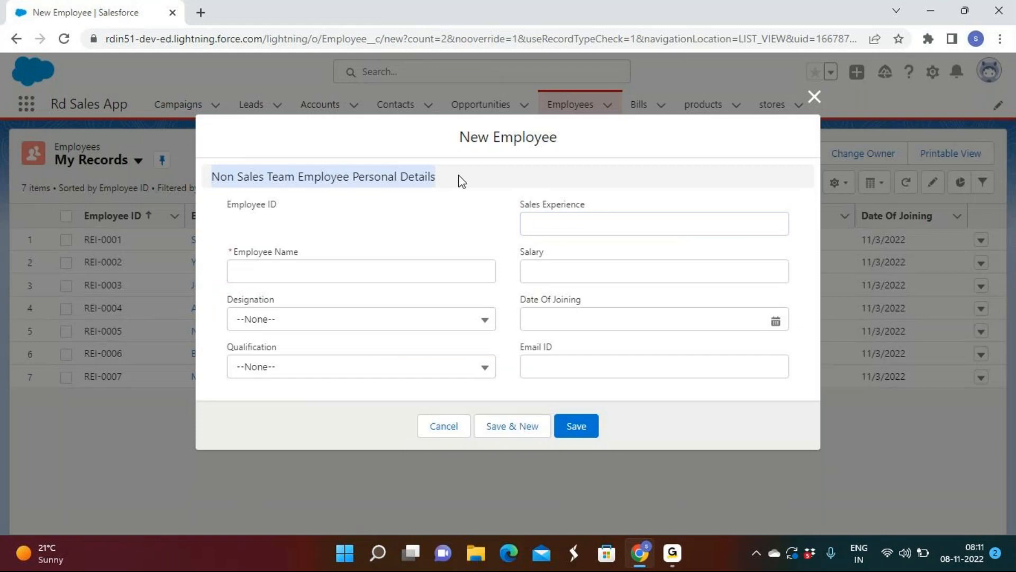
left_click(462, 181)
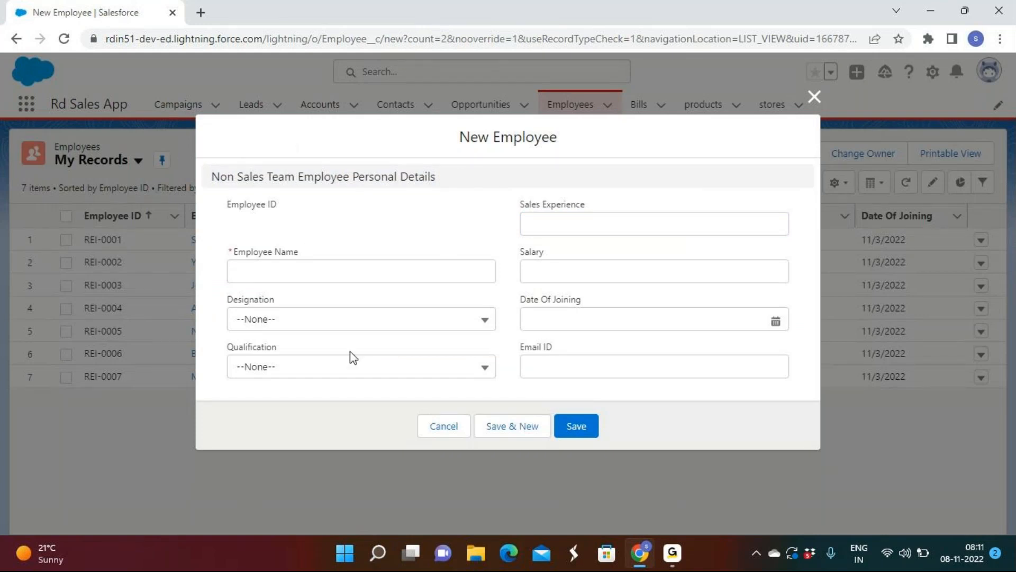
left_click(333, 322)
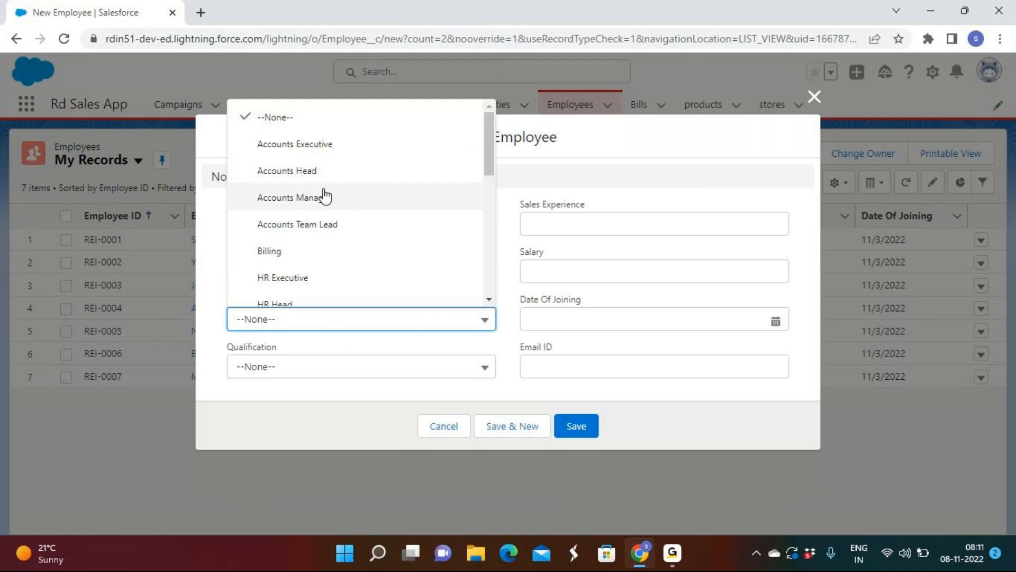
scroll(325, 195, "down", 4)
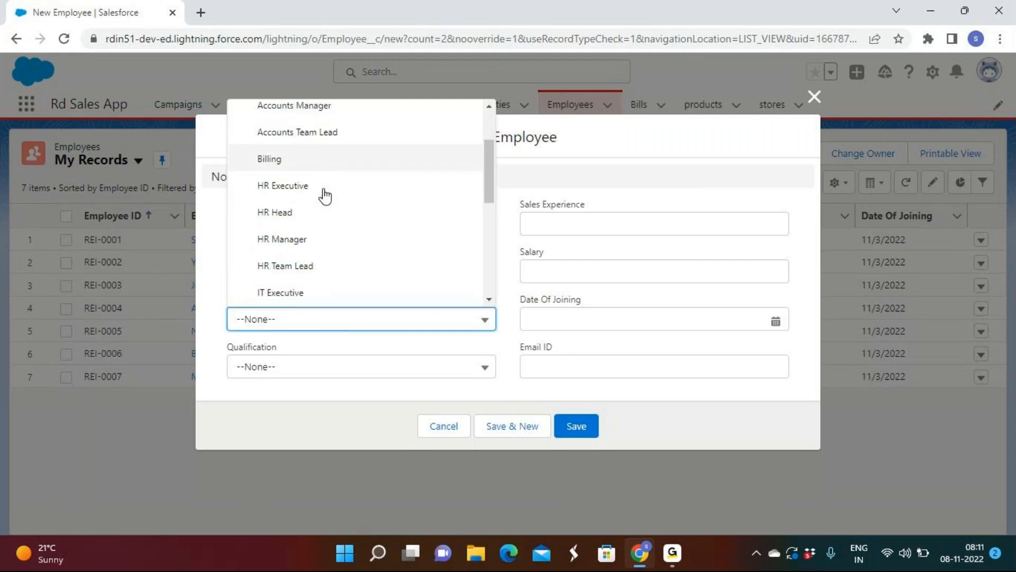
scroll(325, 196, "down", 3)
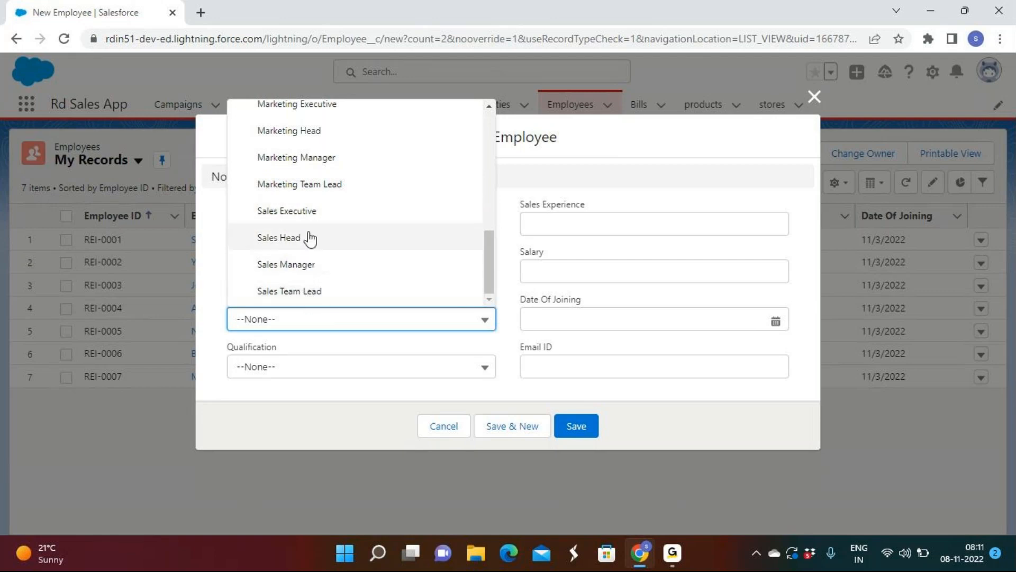
left_click(307, 370)
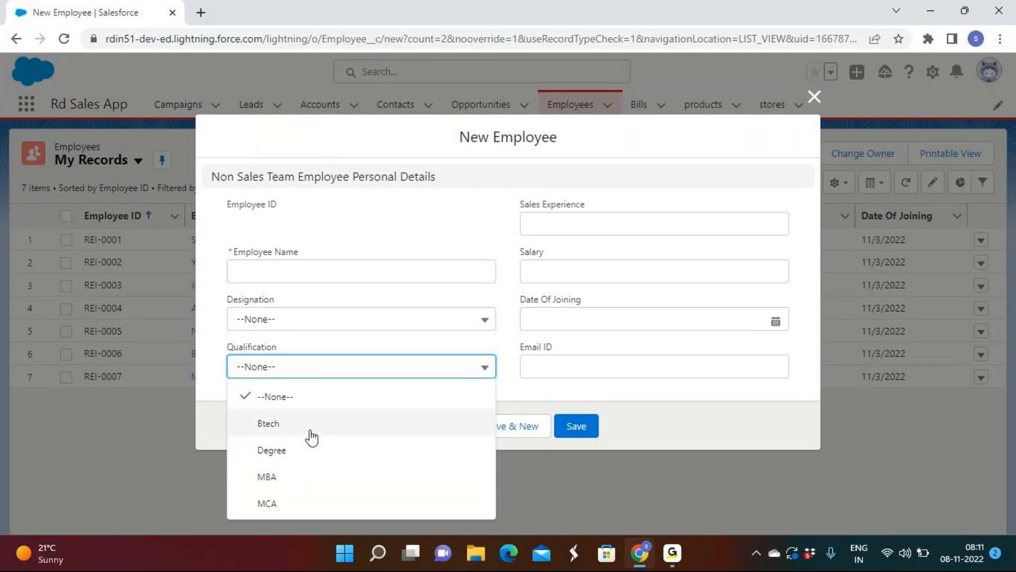
left_click(329, 246)
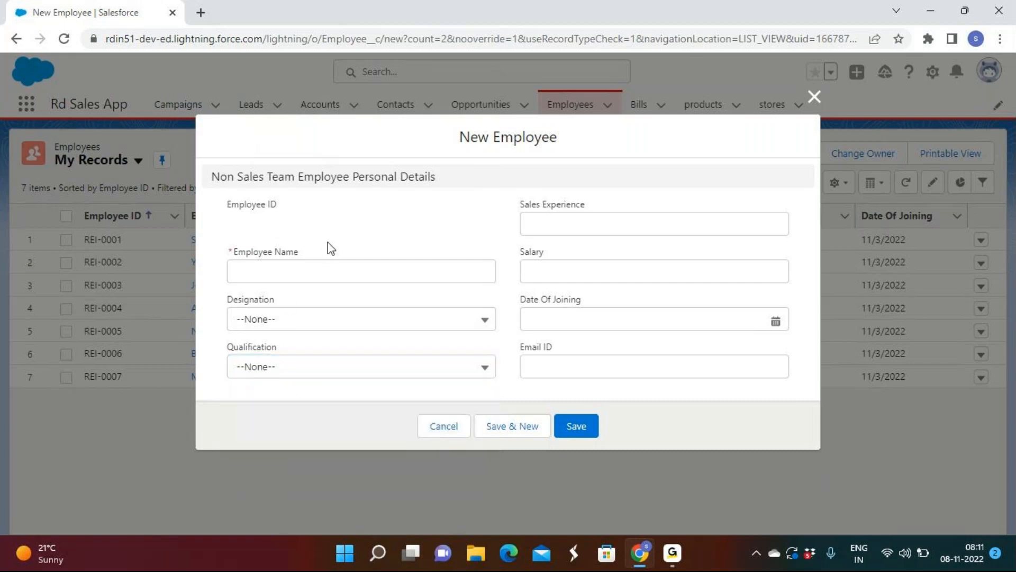
Step: Compare the form's section heading with the sales roles in Designation and the Qualification options, and cancel the new employee
mouse_move(237, 176)
left_mouse_down()
mouse_move(455, 189)
mouse_move(236, 177)
mouse_move(333, 175)
mouse_move(447, 183)
mouse_move(236, 178)
mouse_move(244, 182)
left_mouse_up()
left_click(452, 186)
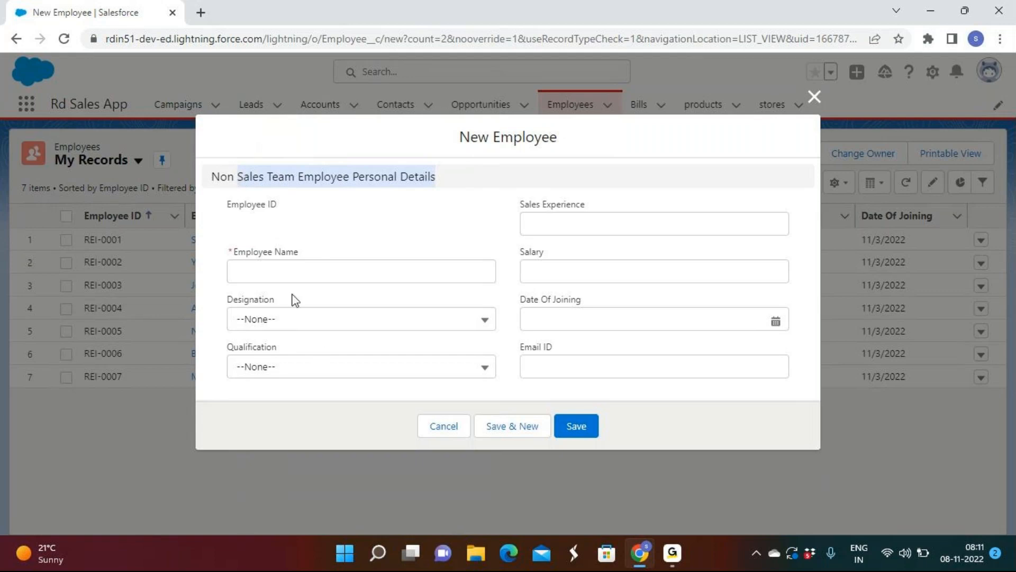
left_click(294, 324)
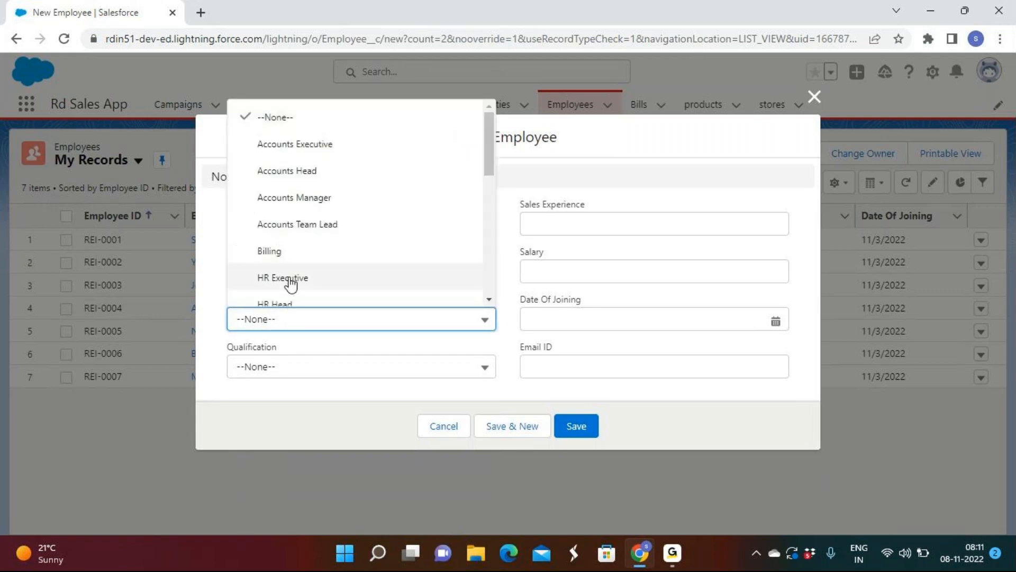
scroll(324, 273, "down", 5)
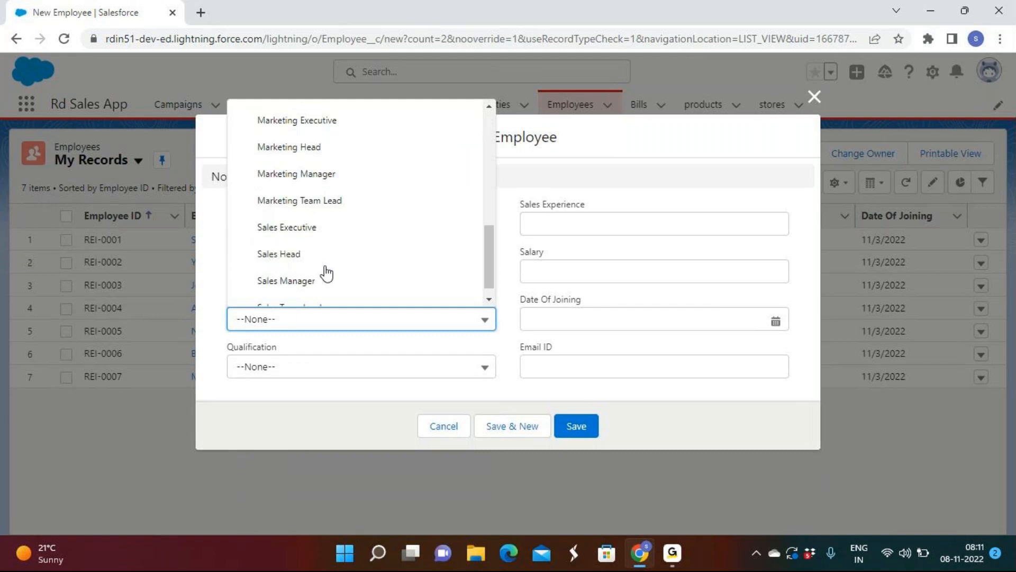
scroll(303, 309, "down", 1)
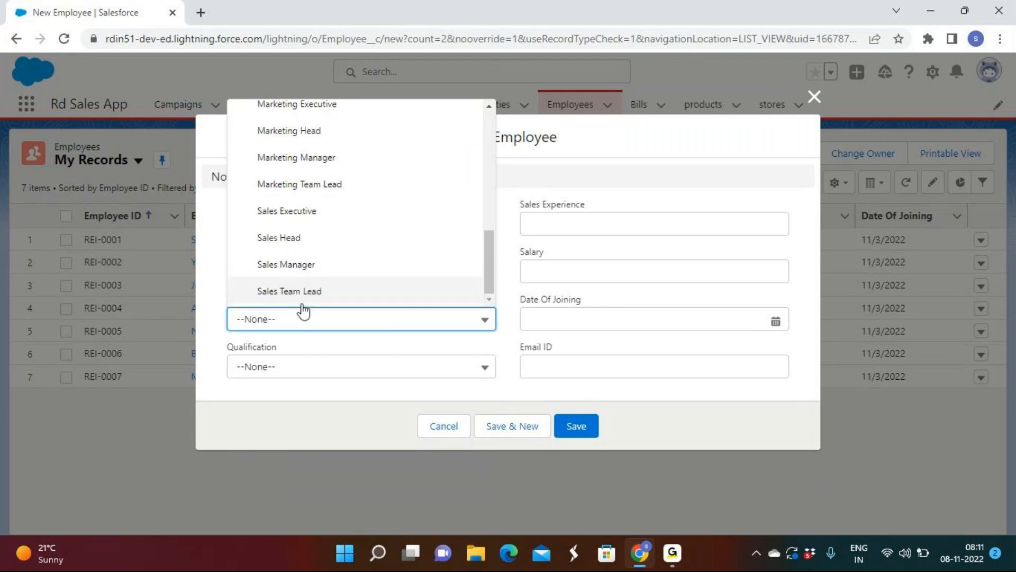
left_click(270, 373)
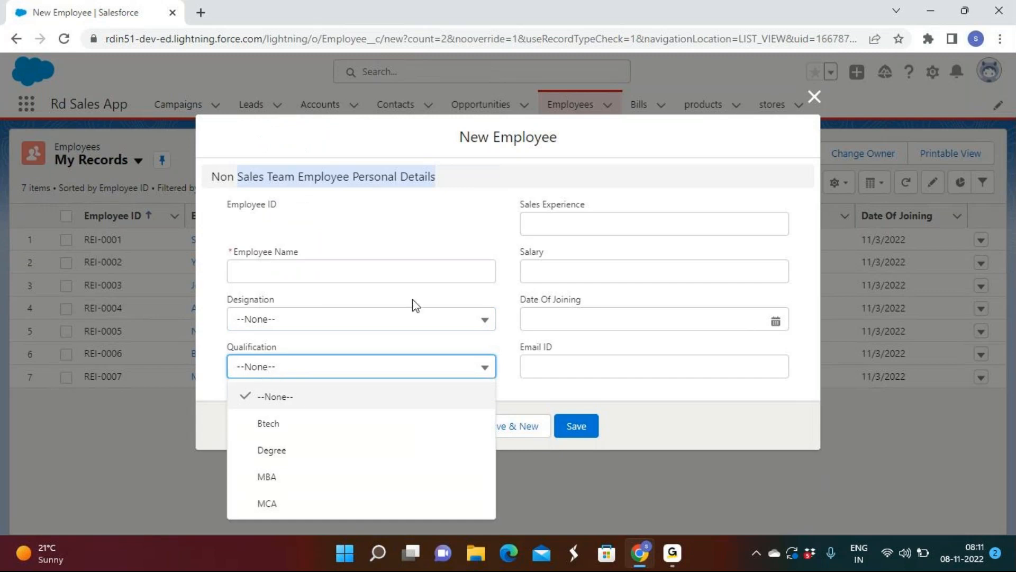
left_click(454, 241)
left_click(446, 430)
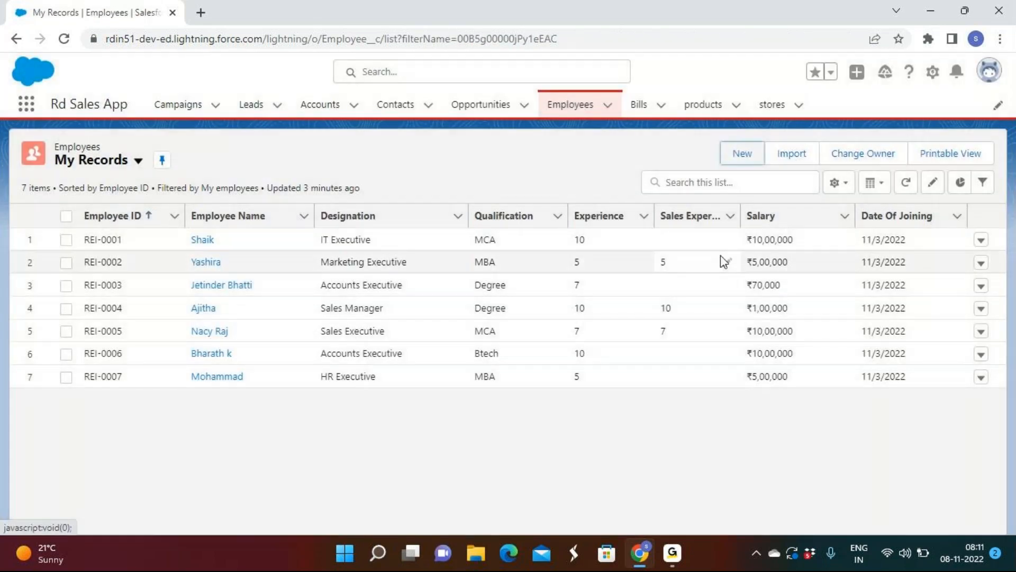
Step: Review the section heading and Designation options in a new blank employee form, and cancel it without saving
left_click(742, 158)
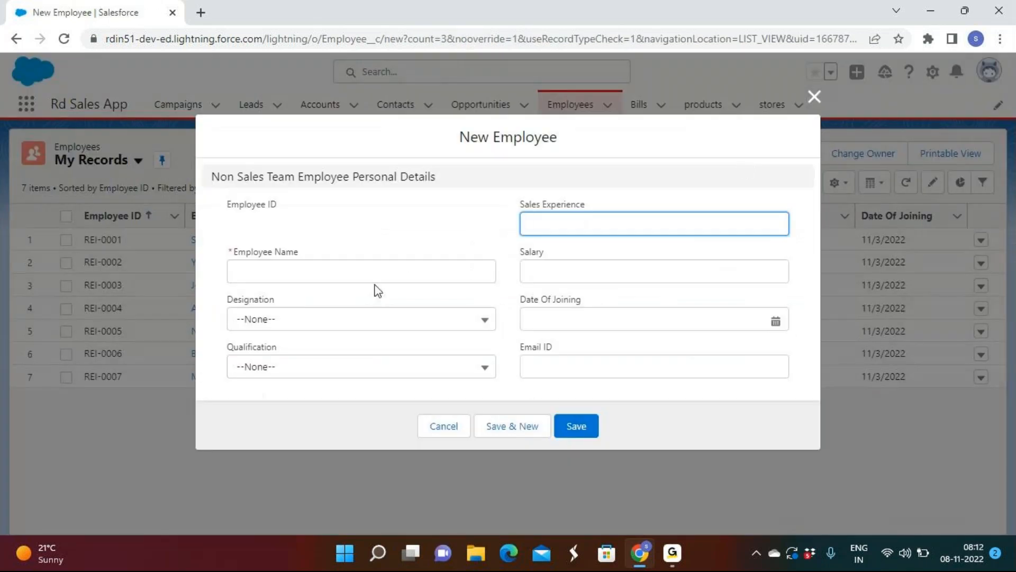
left_click_drag(214, 177, 436, 178)
left_click(456, 187)
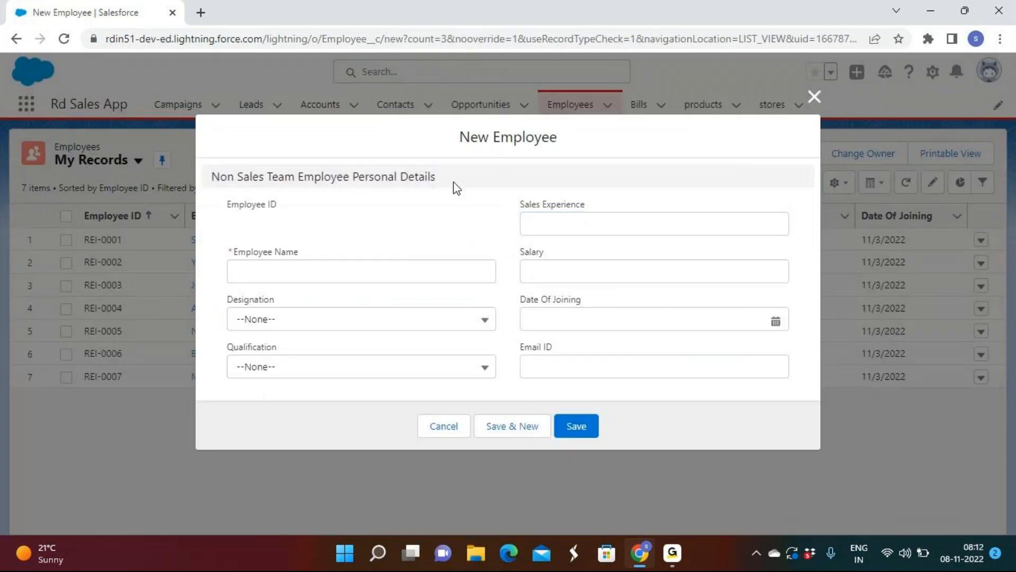
left_click(341, 327)
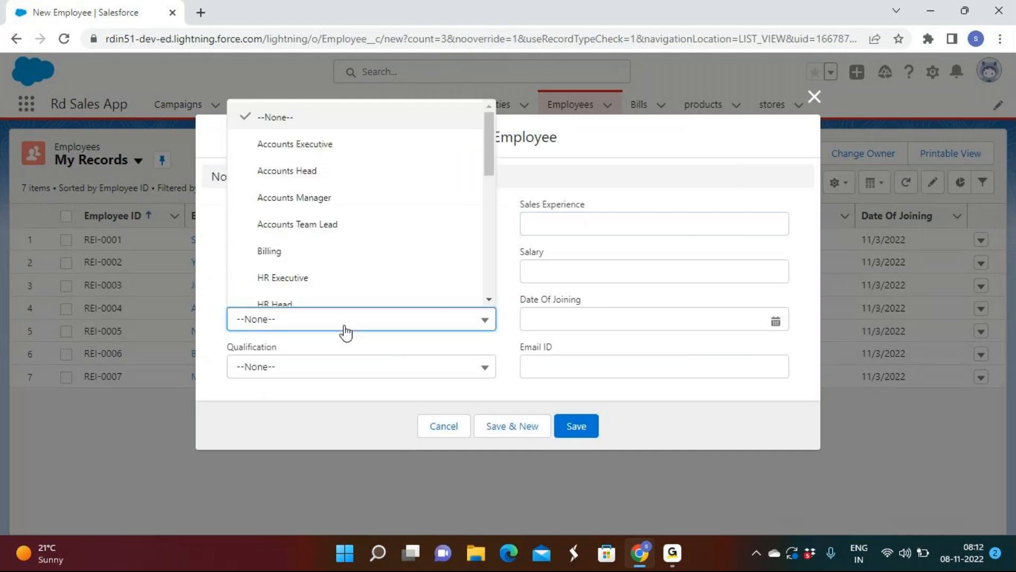
scroll(393, 223, "down", 5)
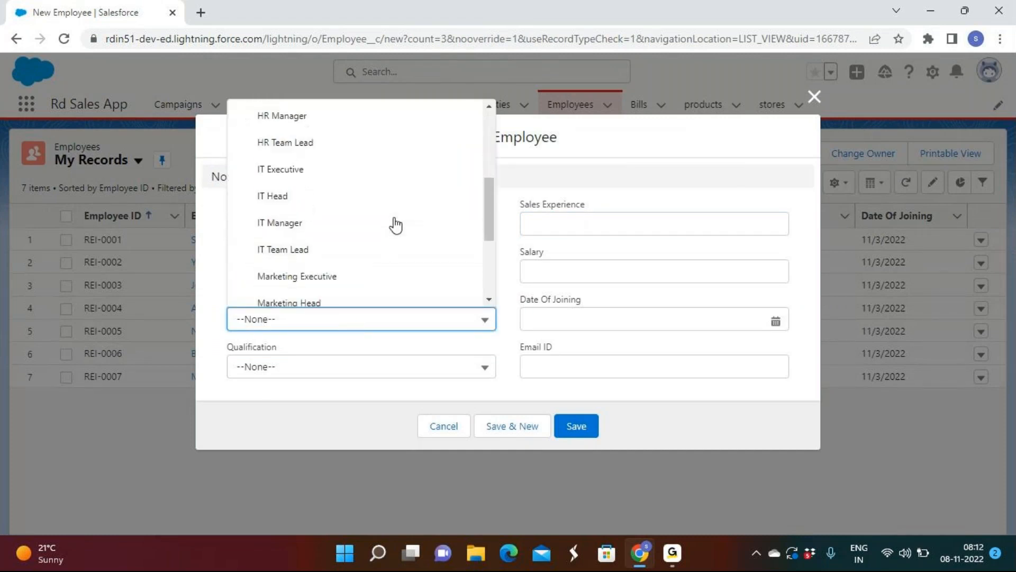
scroll(396, 225, "down", 2)
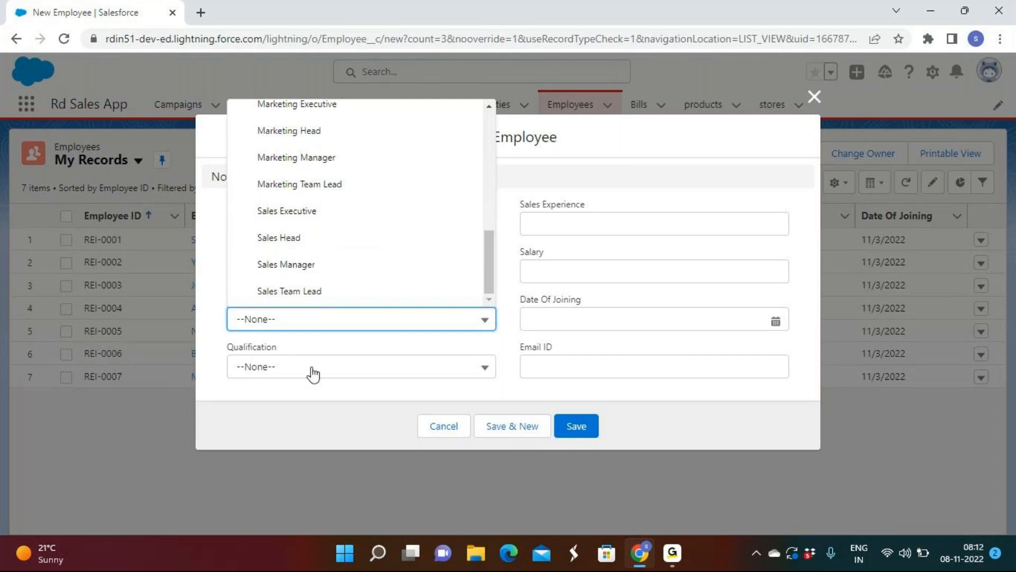
left_click(359, 349)
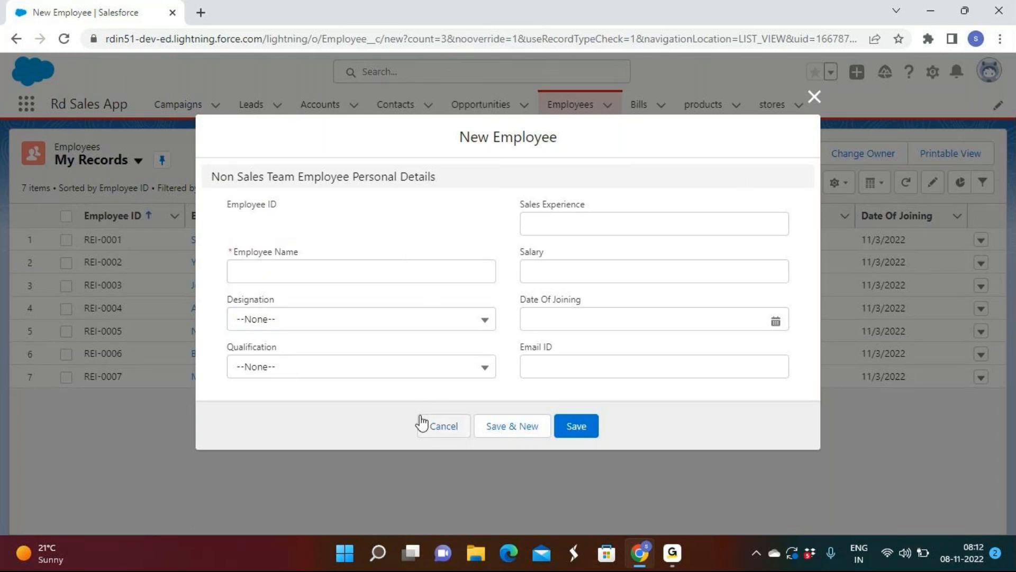
left_click(422, 425)
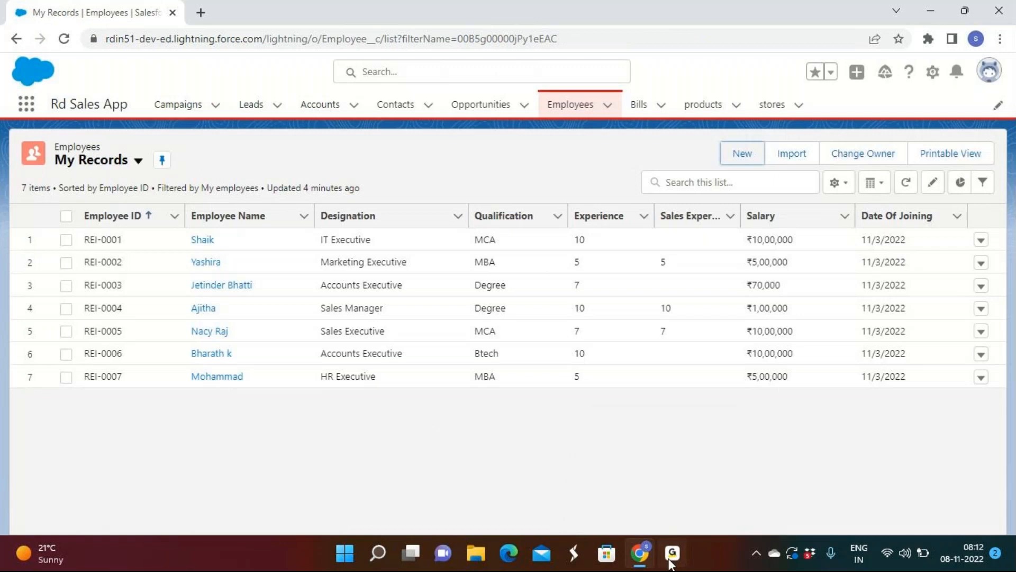
Step: Open Salesforce Setup in a new browser tab and go to the Object Manager
left_click(670, 556)
left_click(933, 72)
left_click(879, 110)
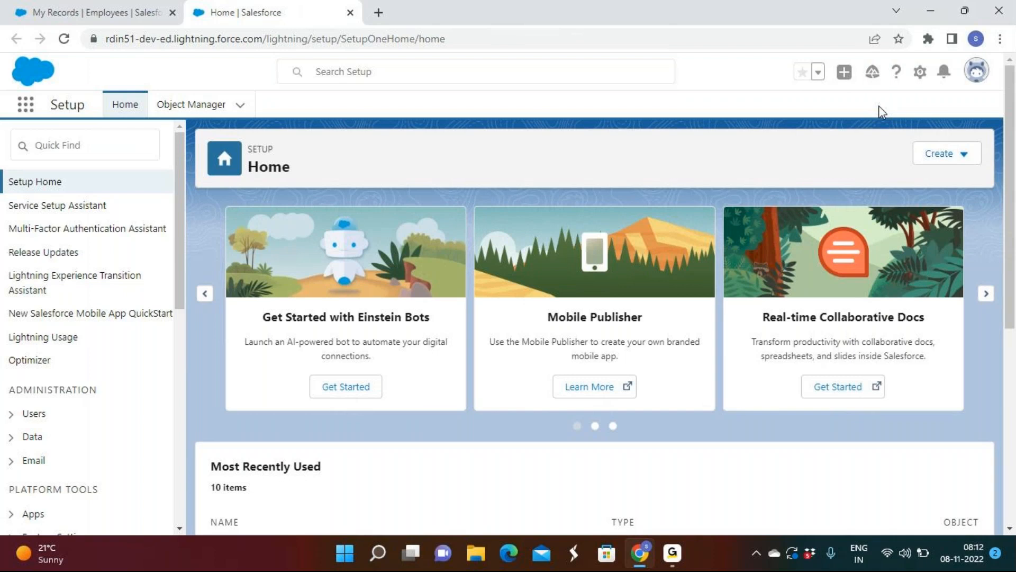
left_click(205, 113)
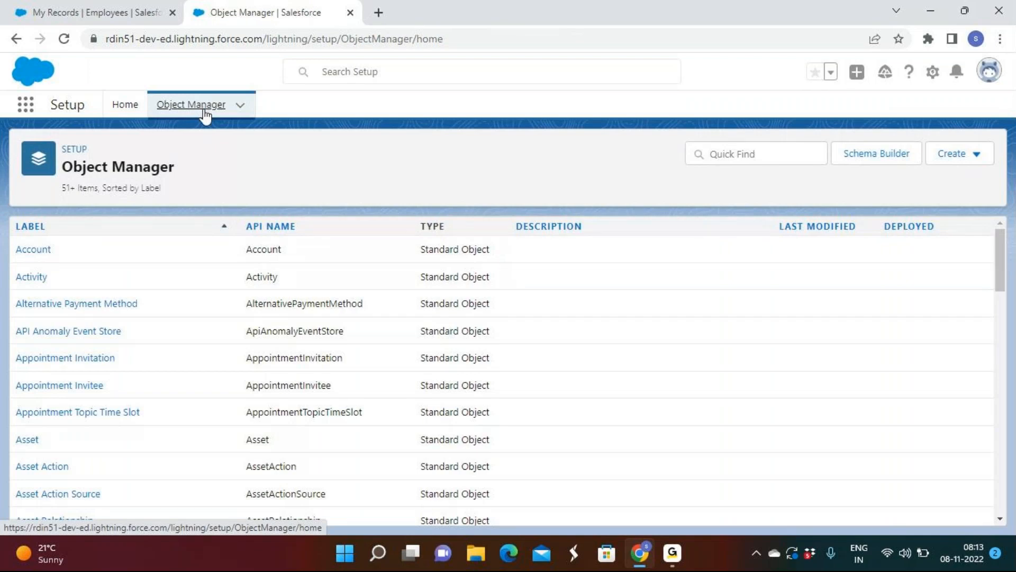
Step: Find the Employee custom object in the Object Manager list and open its details
scroll(85, 360, "down", 5)
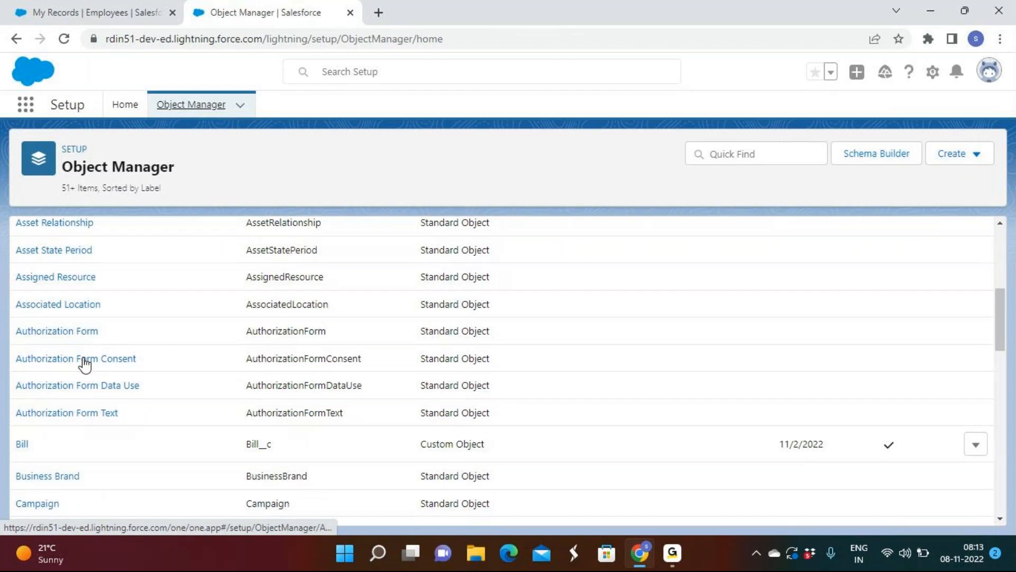
scroll(84, 364, "down", 12)
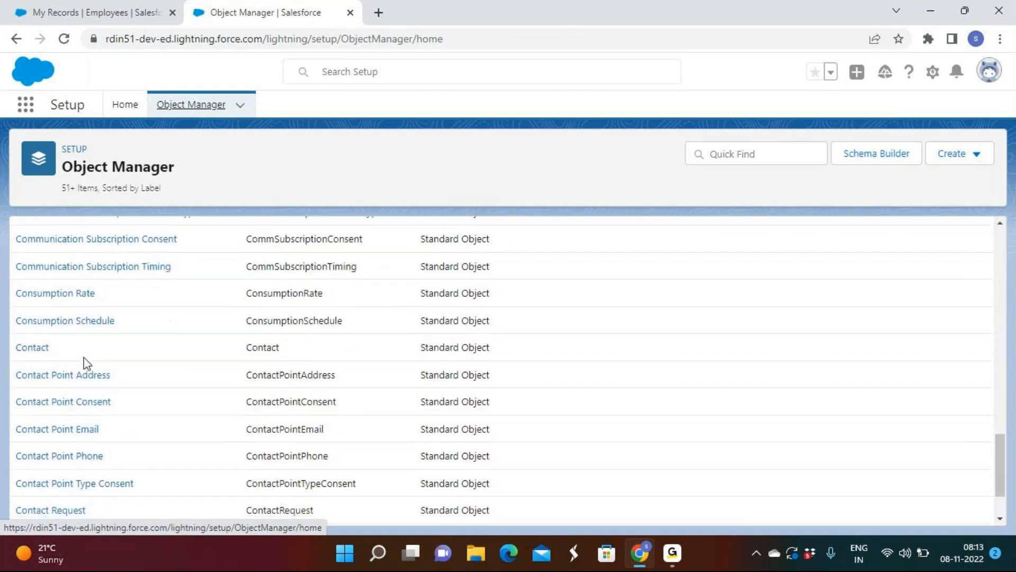
scroll(86, 364, "down", 10)
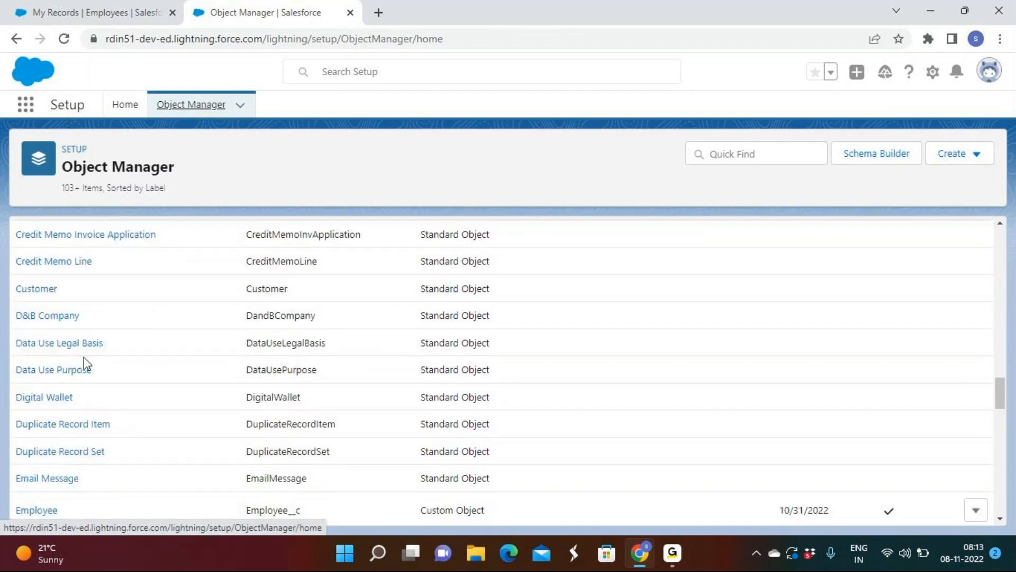
scroll(87, 364, "up", 5)
scroll(87, 363, "up", 15)
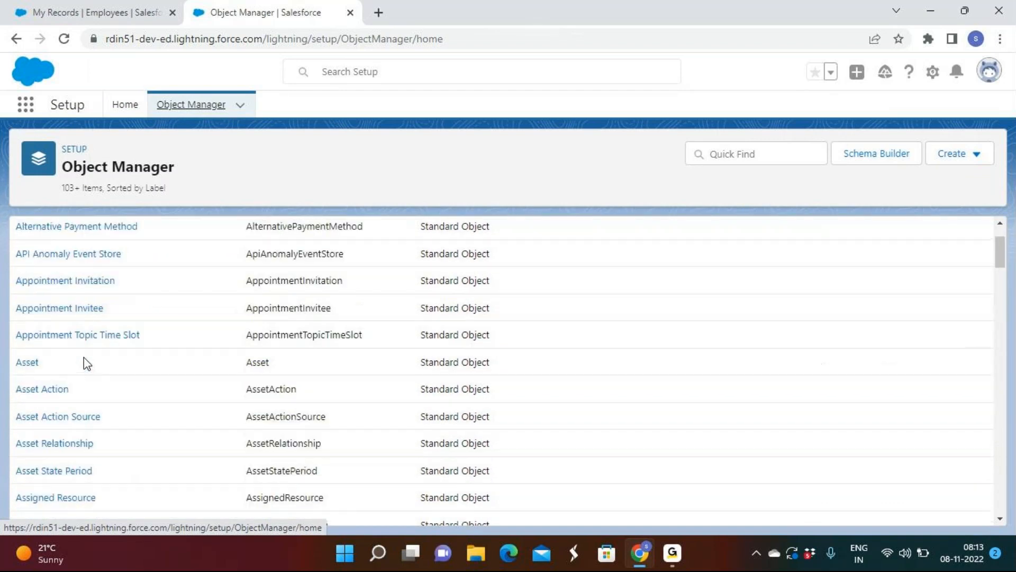
scroll(87, 363, "down", 14)
scroll(88, 364, "down", 20)
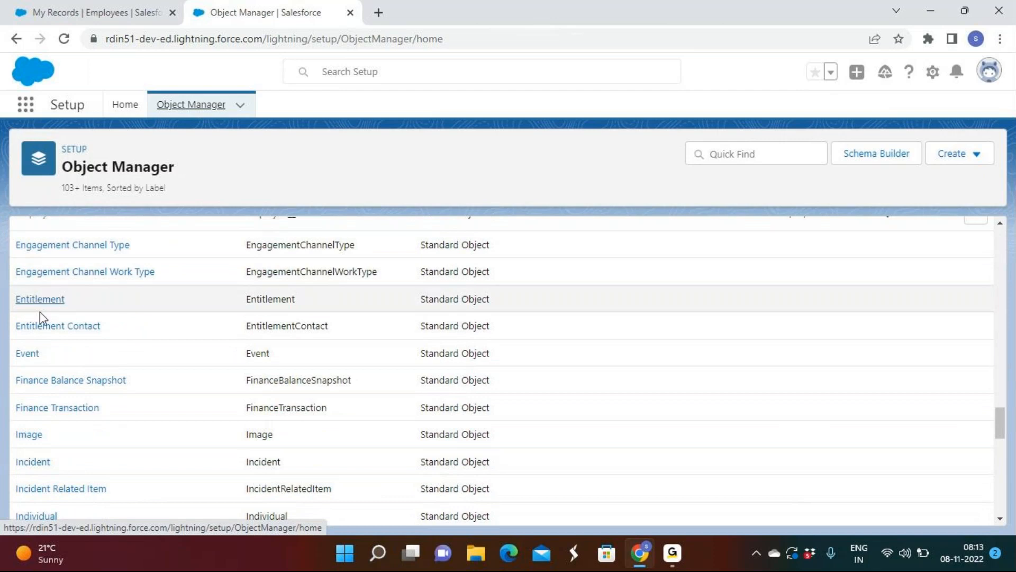
scroll(42, 331, "up", 3)
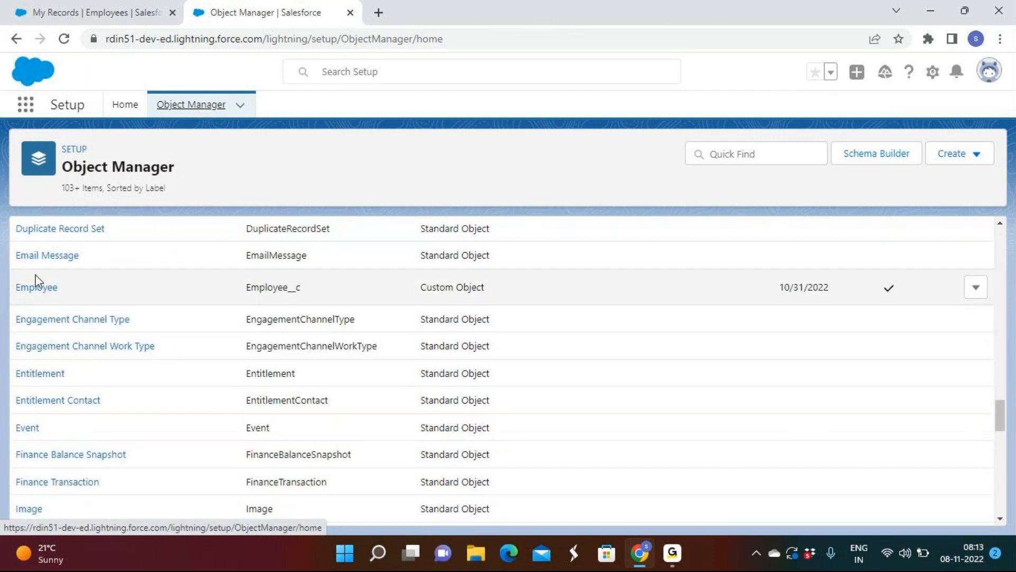
left_click(35, 290)
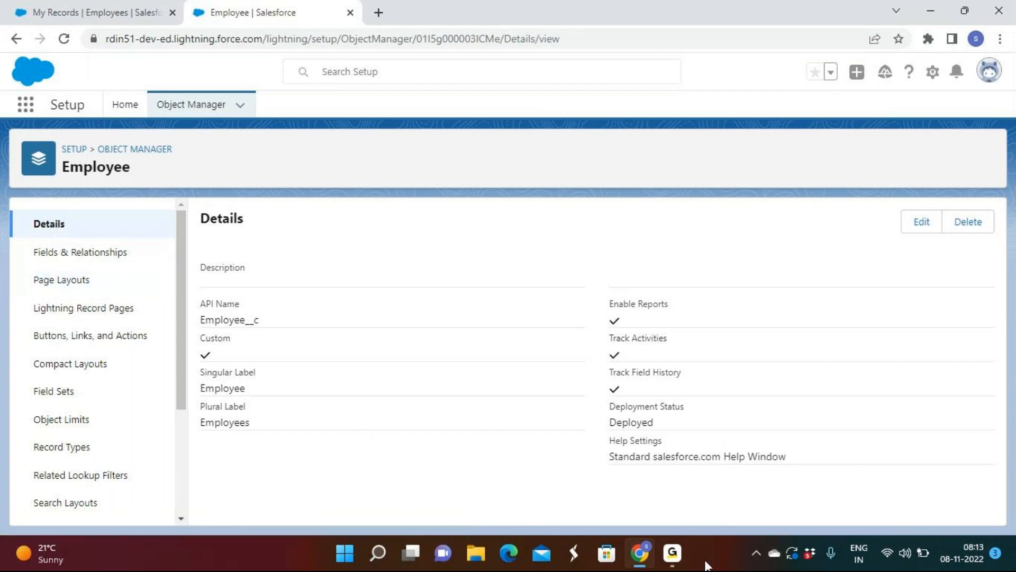
Step: Switch to File Explorer and open the recent file Employee Sales in Excel
left_click(672, 552)
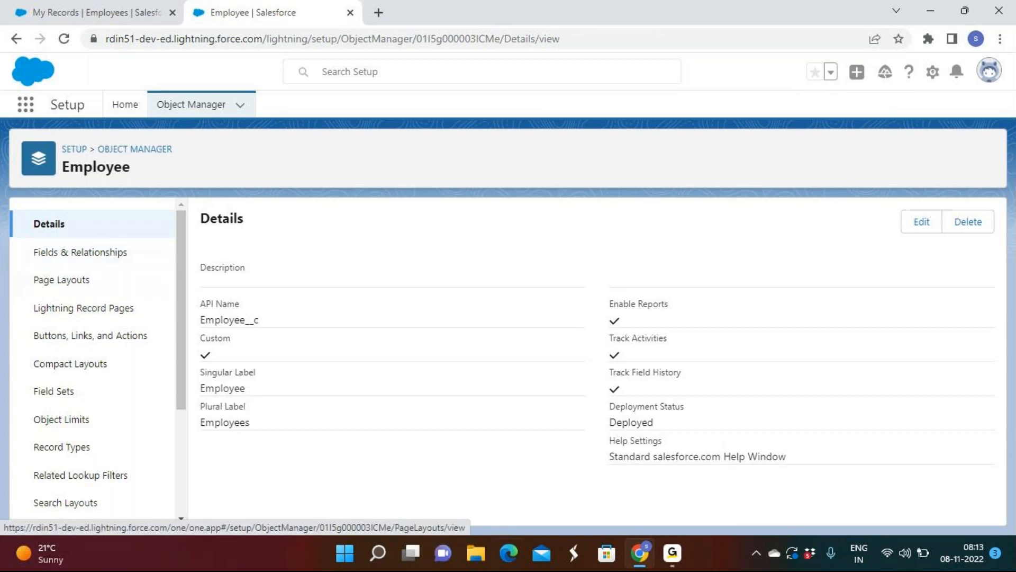
left_click(479, 553)
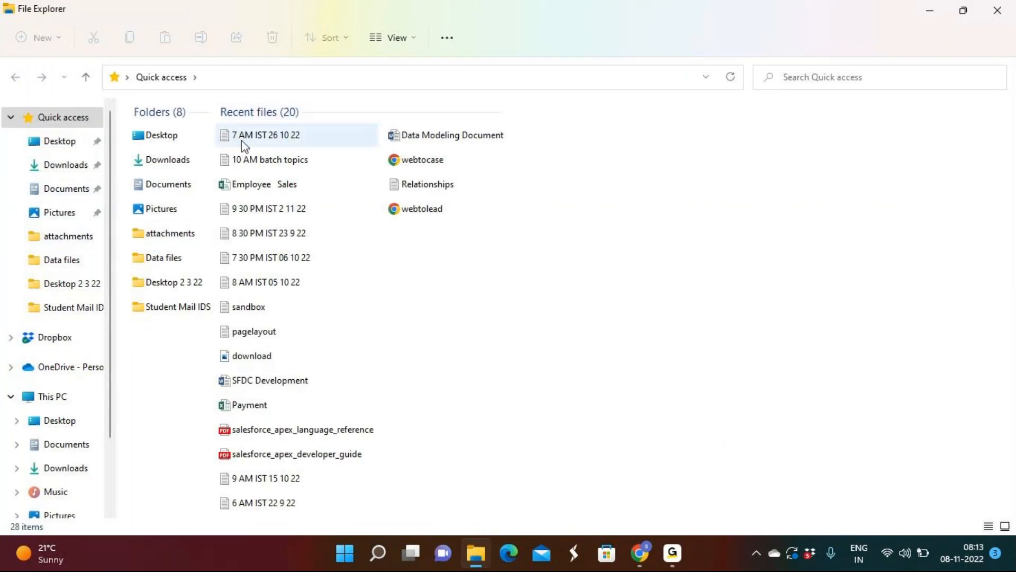
left_click(259, 185)
left_click(998, 10)
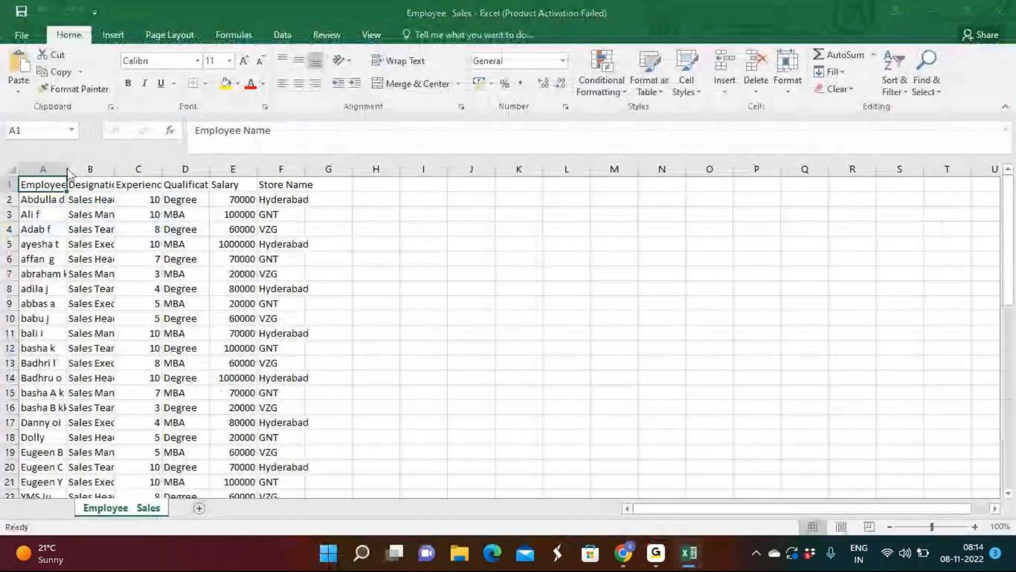
left_click(657, 421)
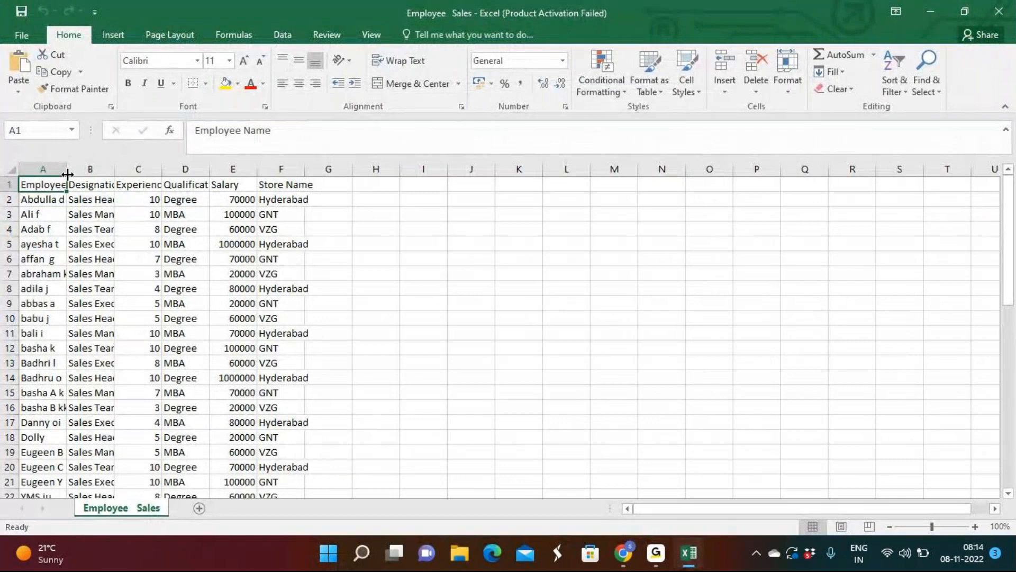
Step: Fit column A to its contents, clear the Employee Name header in A1, and close the workbook without saving
double_click(67, 173)
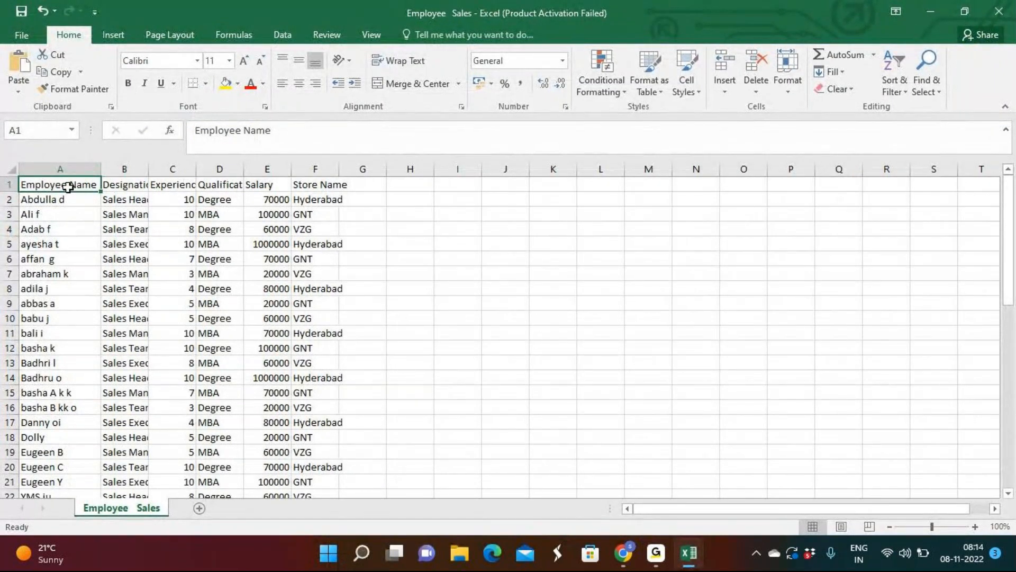
key("Delete")
left_click(67, 201)
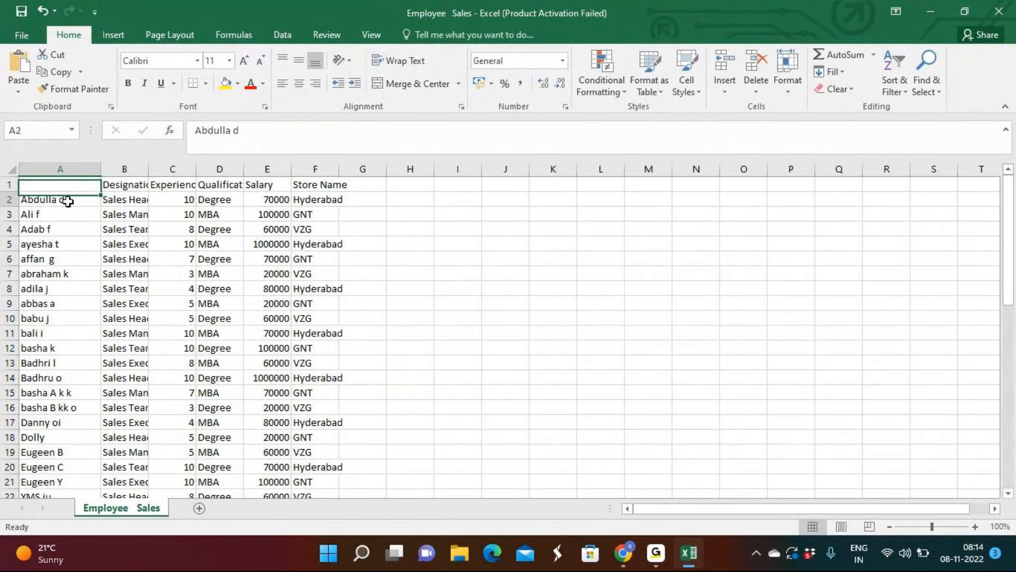
left_click_drag(67, 201, 63, 273)
left_click(1002, 13)
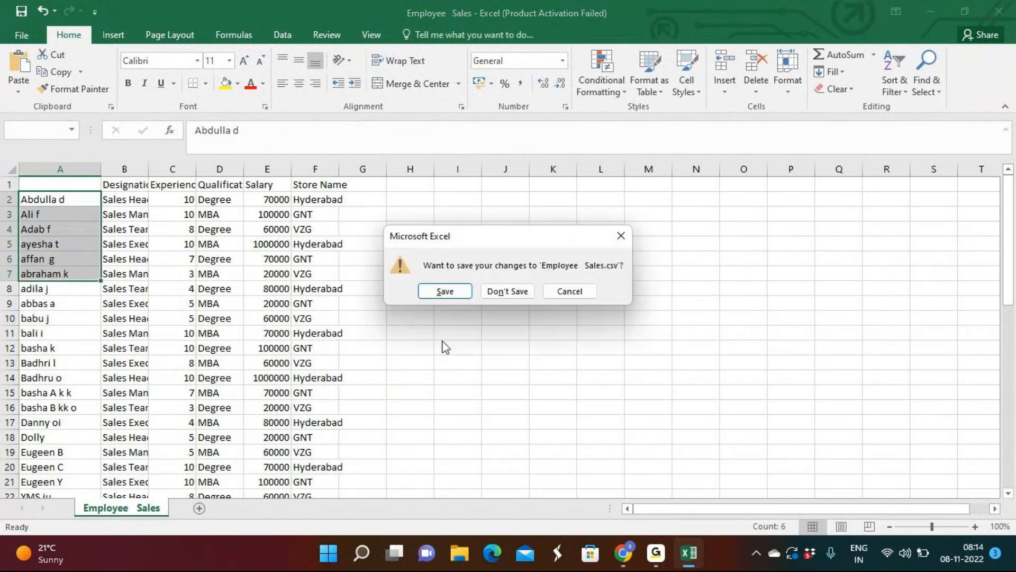
left_click(506, 291)
Step: View the Employee object's Fields & Relationships in Salesforce Setup and examine the Age field
left_click(73, 250)
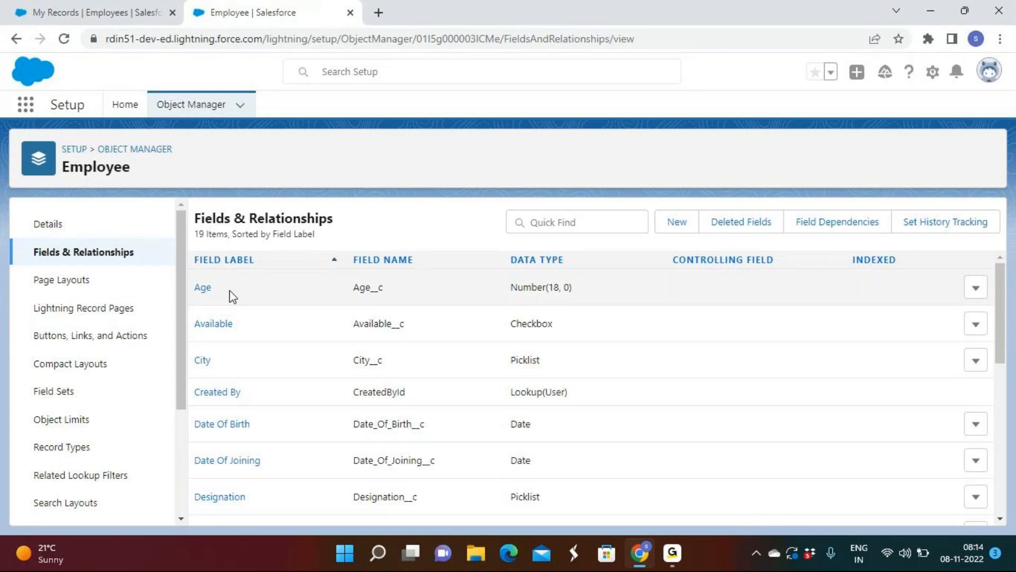
left_click_drag(213, 294, 191, 299)
left_click(224, 295)
left_click_drag(218, 289, 193, 289)
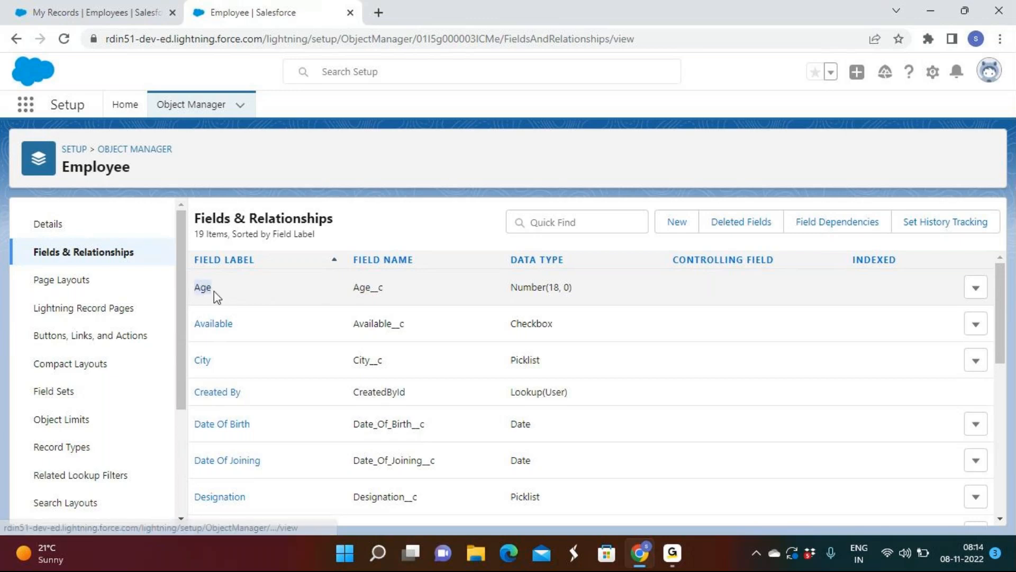
Step: Return to the Employees list and check the inline name editing and row actions of the first record without changing it
left_click(141, 15)
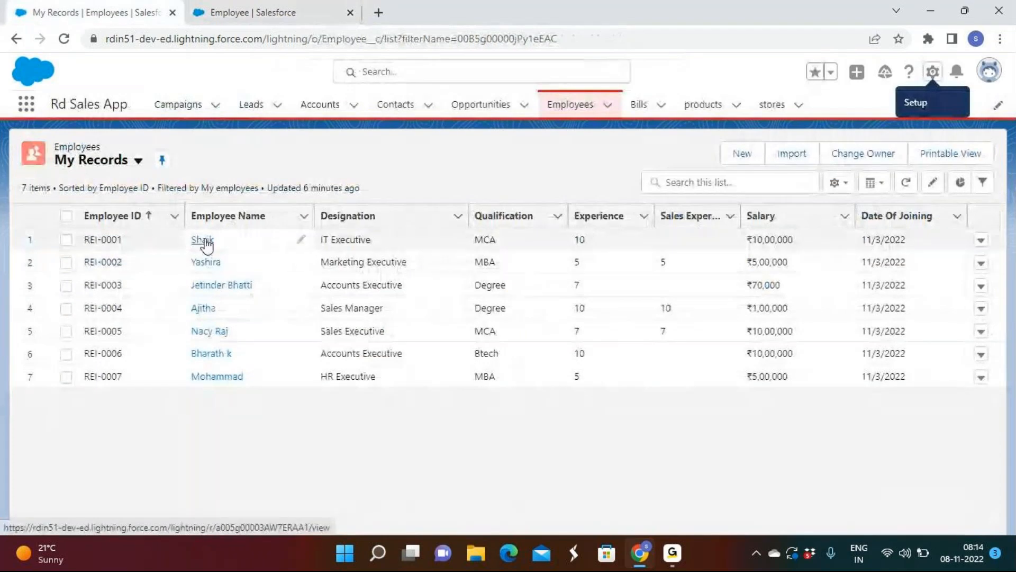
left_click(300, 239)
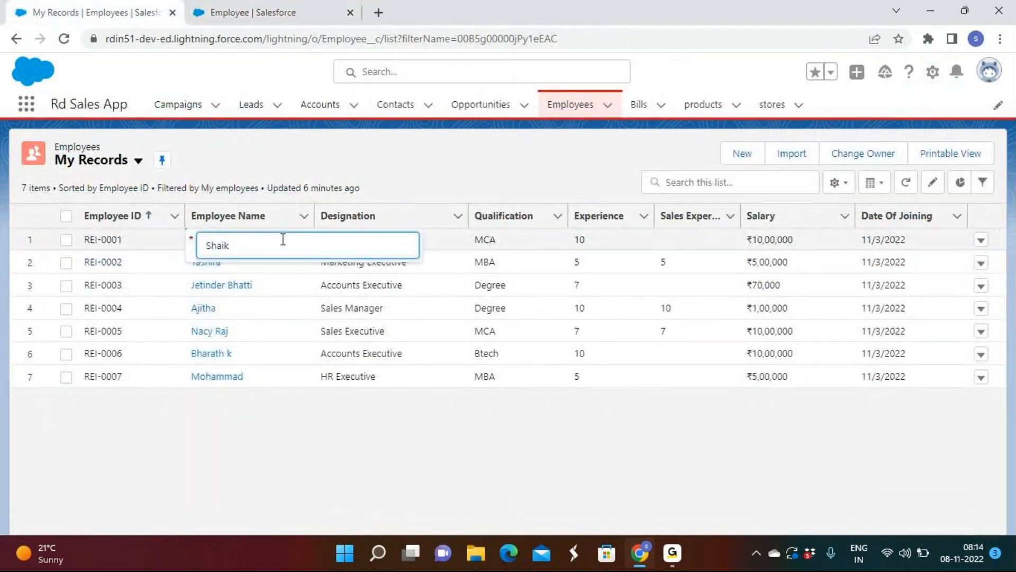
left_click(980, 240)
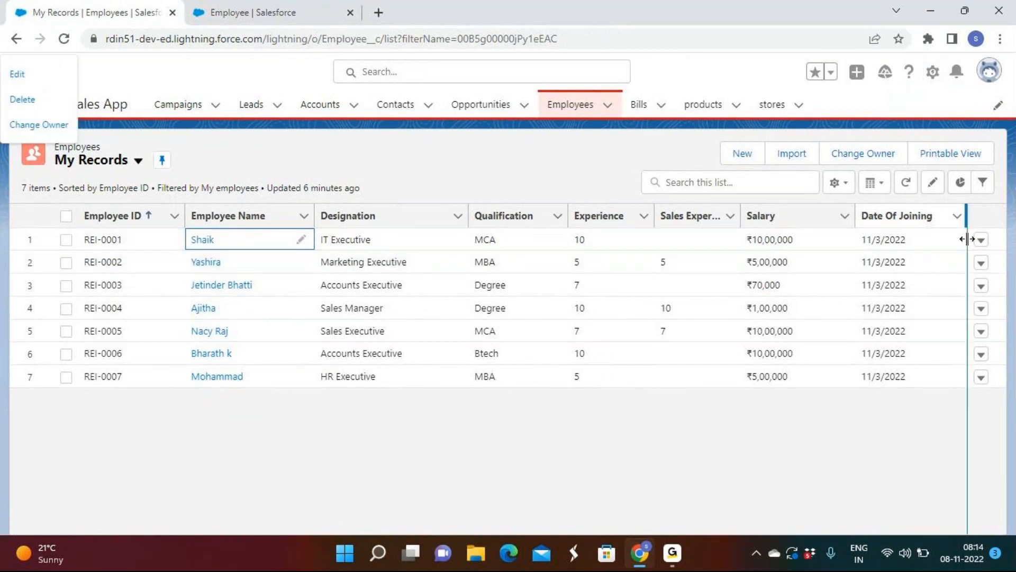
left_click(981, 240)
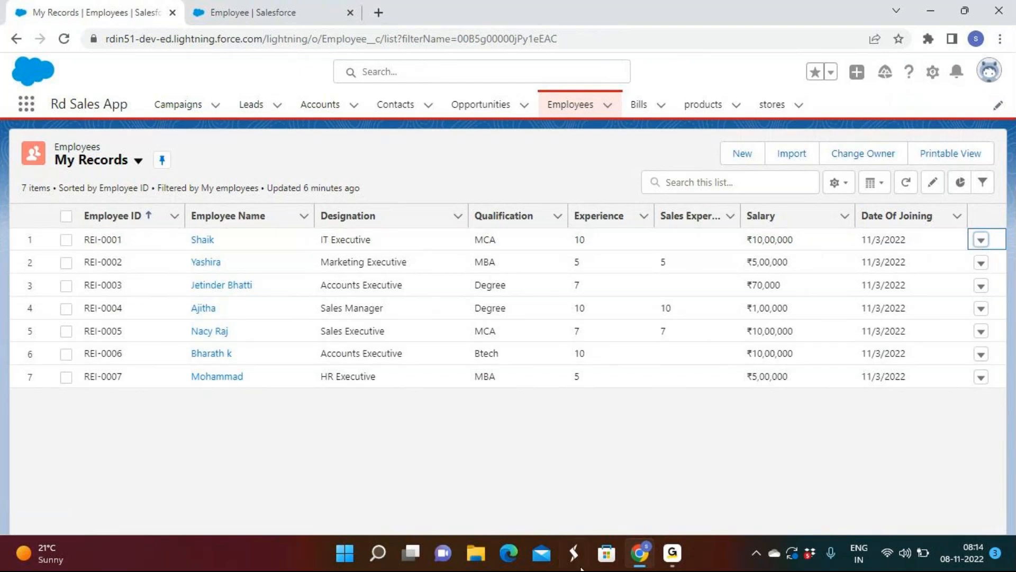
Step: Return to the Employee object in Setup and start a new record type for it
left_click(681, 558)
left_click(247, 6)
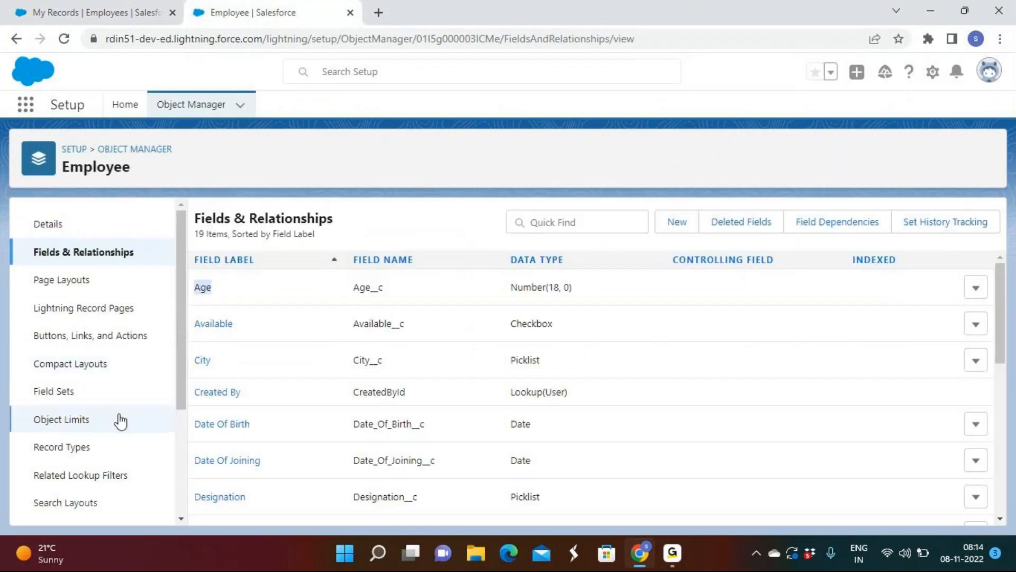
left_click(76, 454)
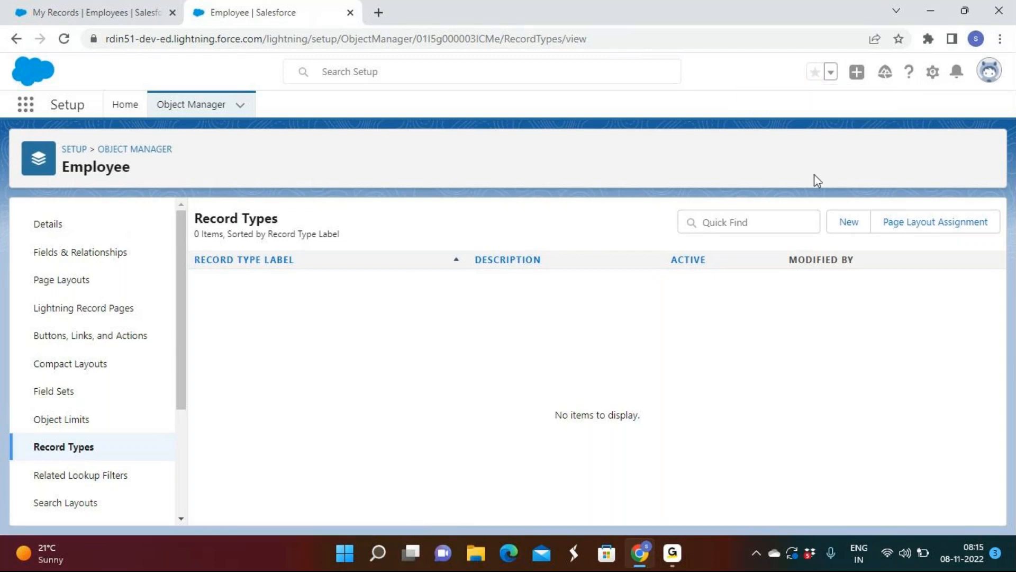
left_click(852, 228)
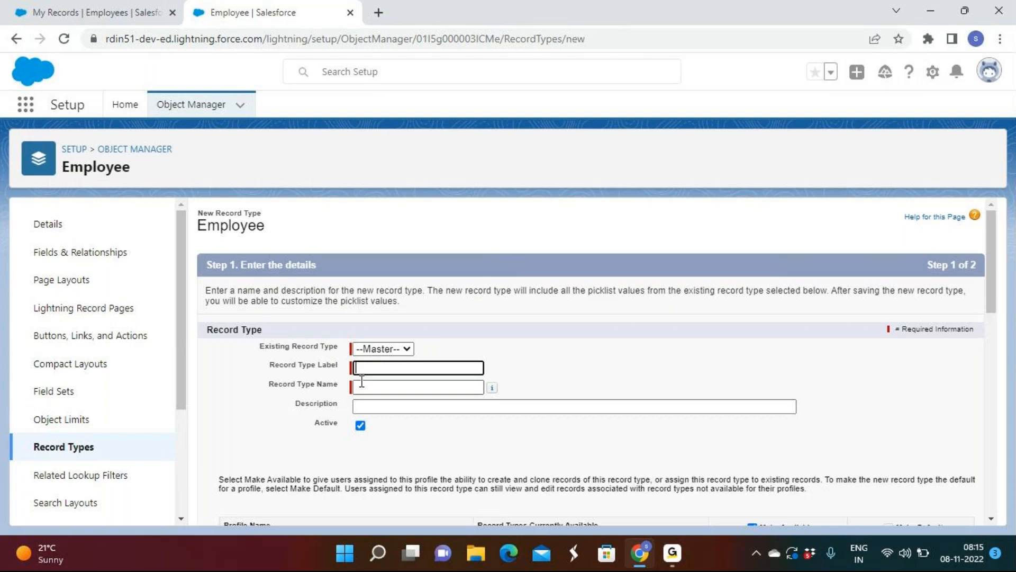
Step: Check which existing record types the new Employee record type can be based on, keeping Master selected
left_click_drag(258, 347, 337, 348)
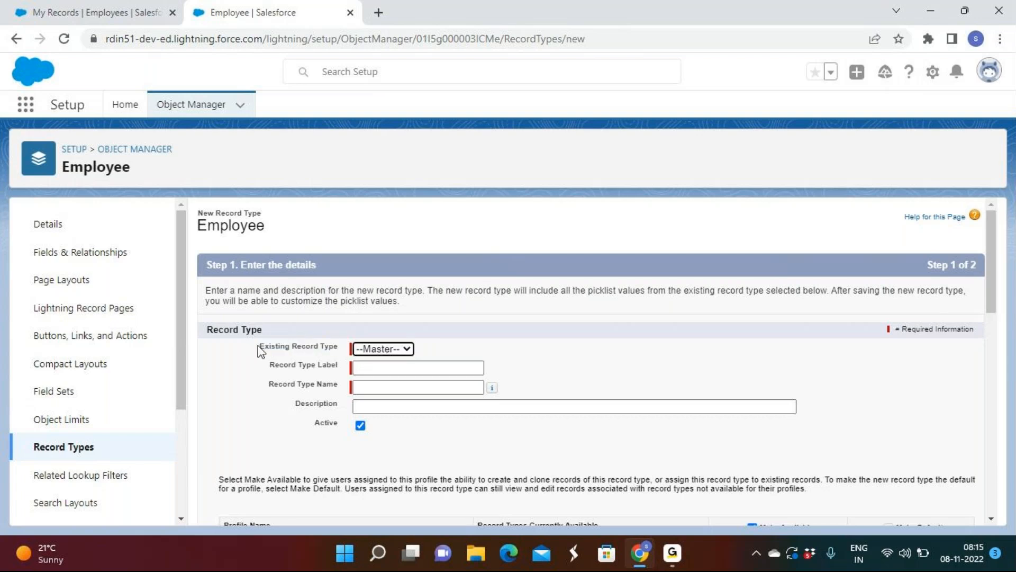
left_click_drag(258, 347, 344, 347)
left_click(393, 349)
left_click(398, 349)
left_click(398, 349)
left_click(398, 349)
left_click(398, 349)
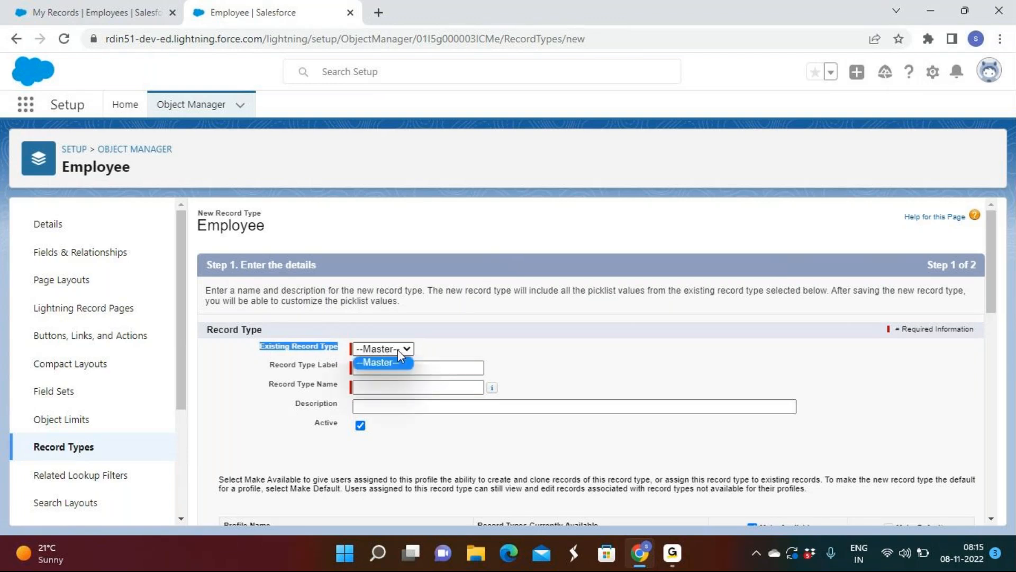
left_click(513, 352)
Step: Label the new record type Non Sales Department, with the name Non_Sales_Department, and keep it active
left_click(379, 365)
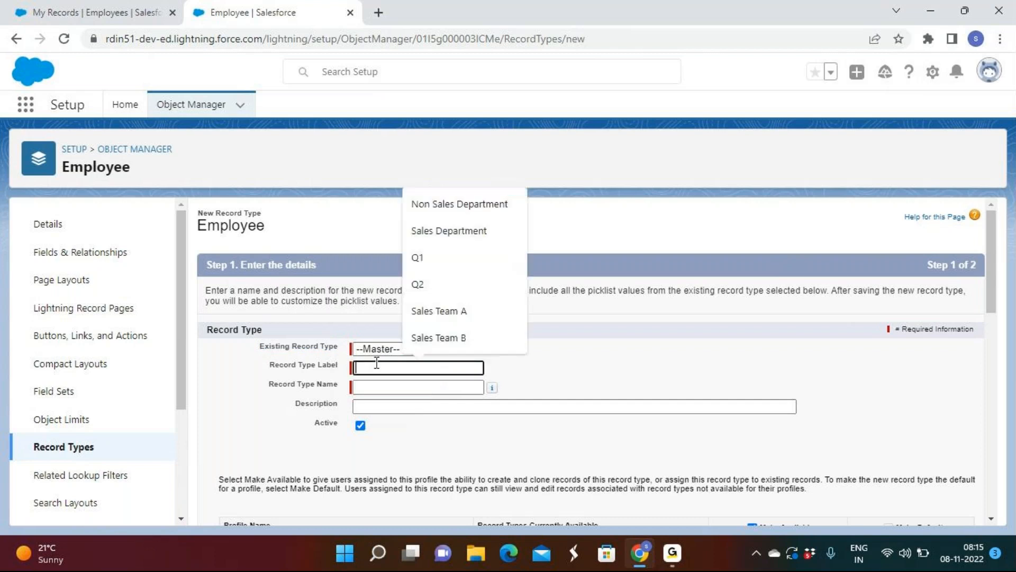
left_click(460, 205)
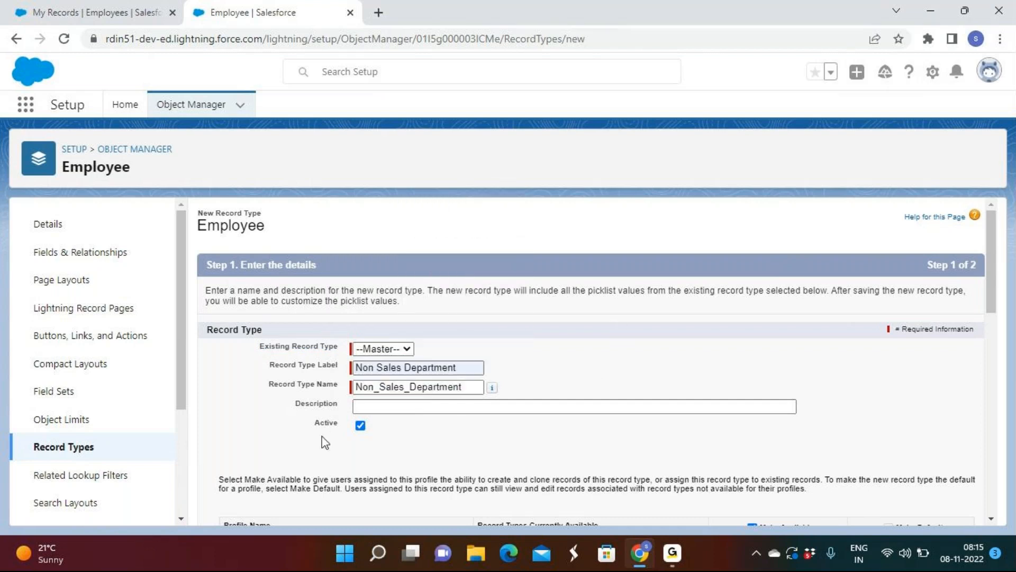
left_click_drag(321, 425, 348, 426)
left_click(362, 425)
left_click(361, 424)
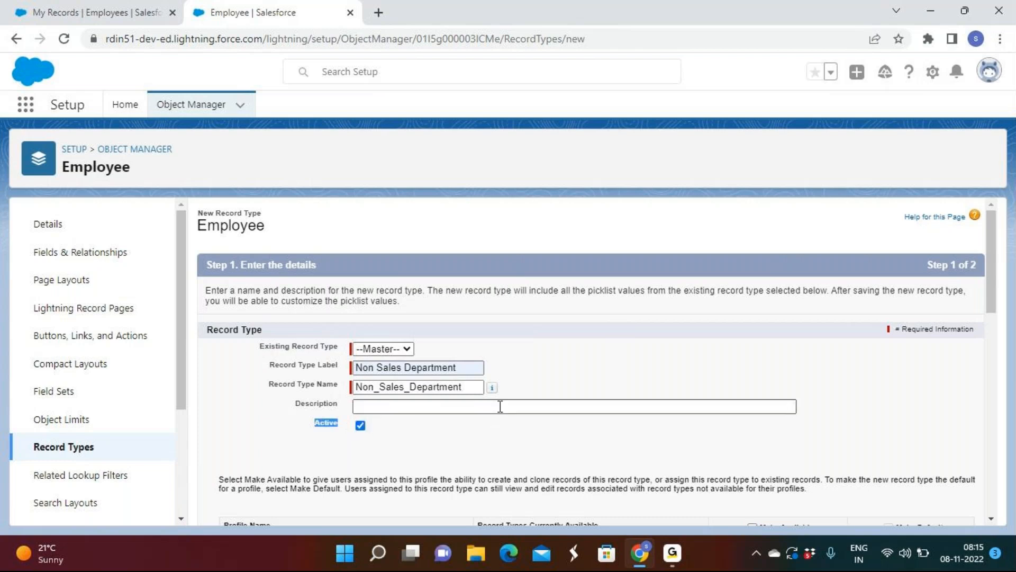
left_click_drag(268, 365, 339, 388)
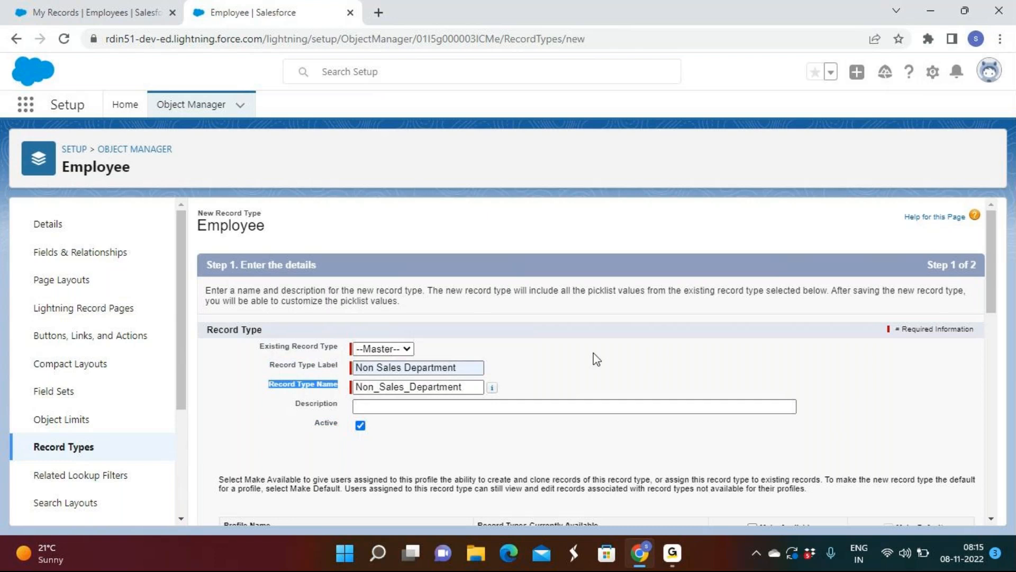
Step: Make the record type available to the System Administrator profile and continue to the page layout assignment
scroll(595, 358, "down", 15)
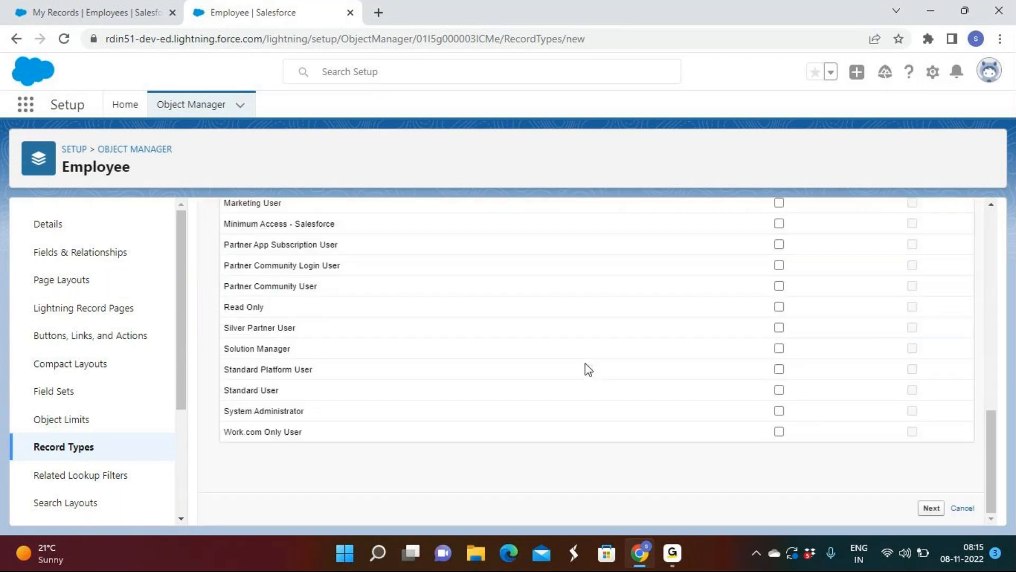
left_click(778, 411)
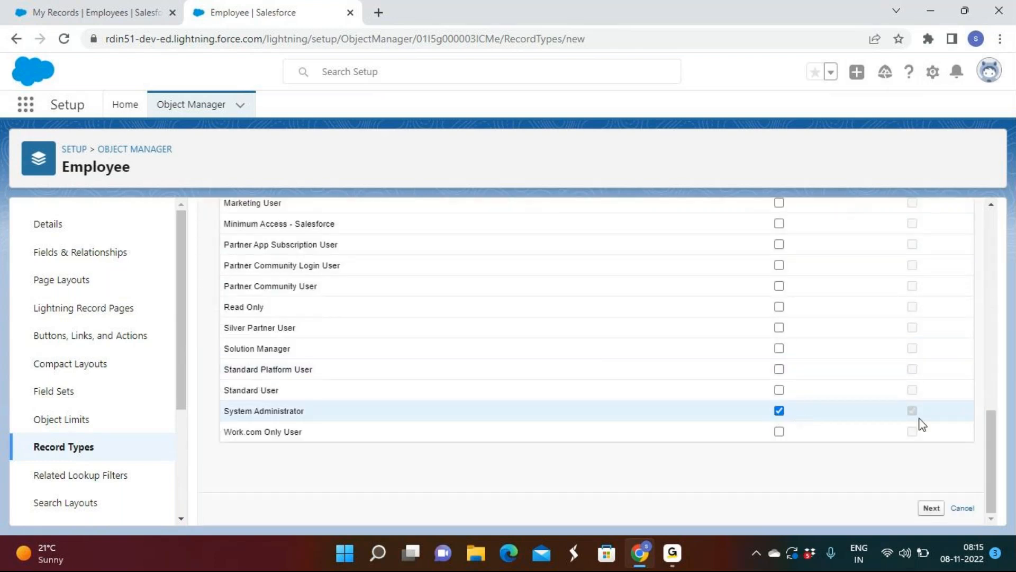
left_click(932, 510)
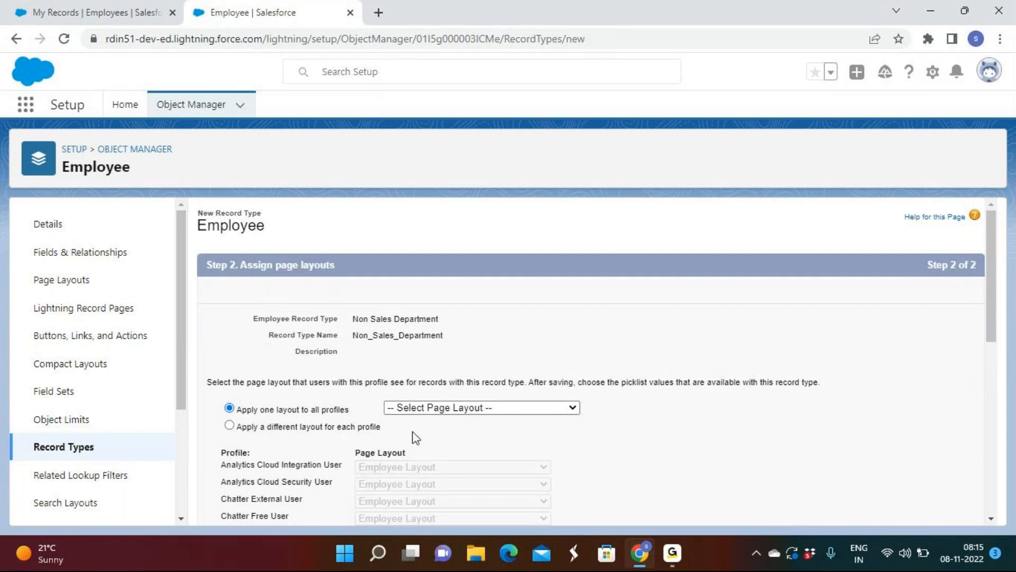
Step: Apply the Non Sales Team Employee Page Layout to all profiles and save the record type
left_click(472, 409)
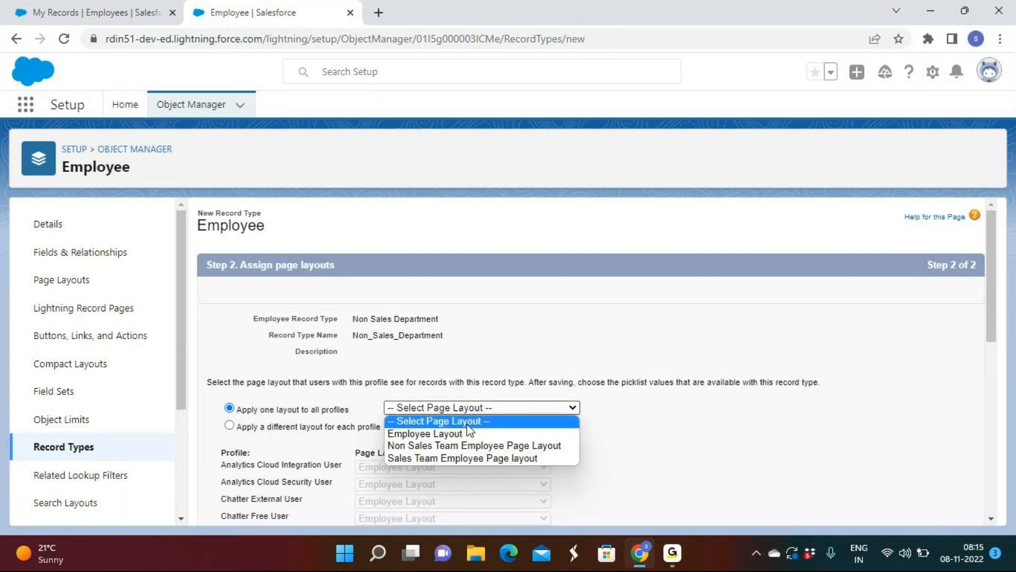
left_click(464, 459)
left_click(447, 409)
left_click(463, 445)
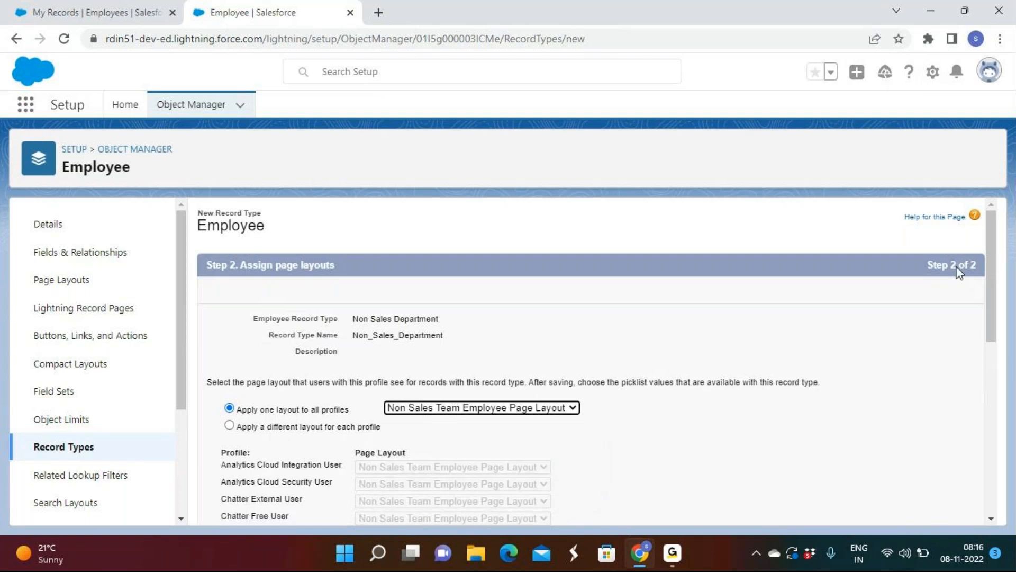
scroll(915, 365, "down", 8)
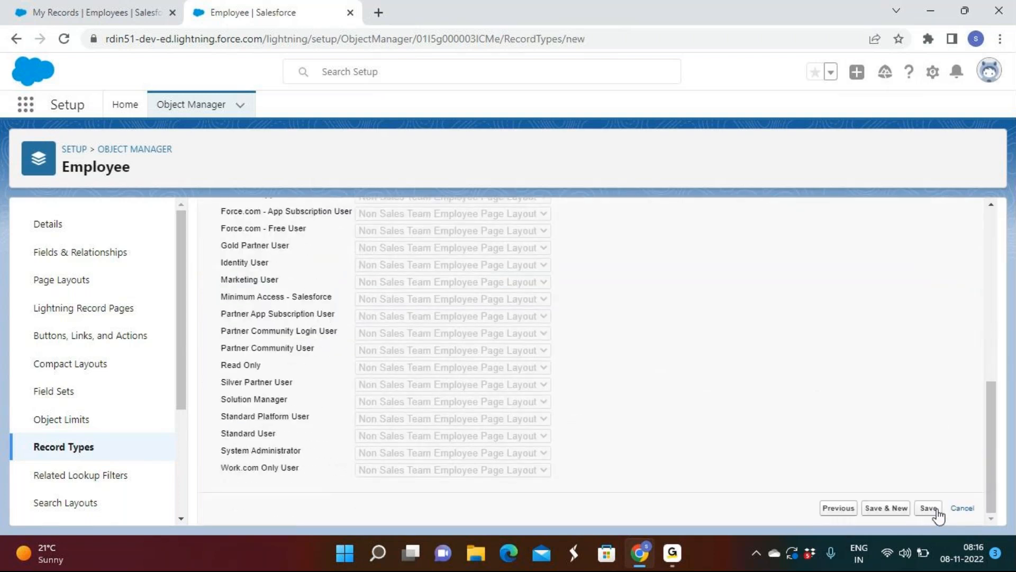
left_click(929, 508)
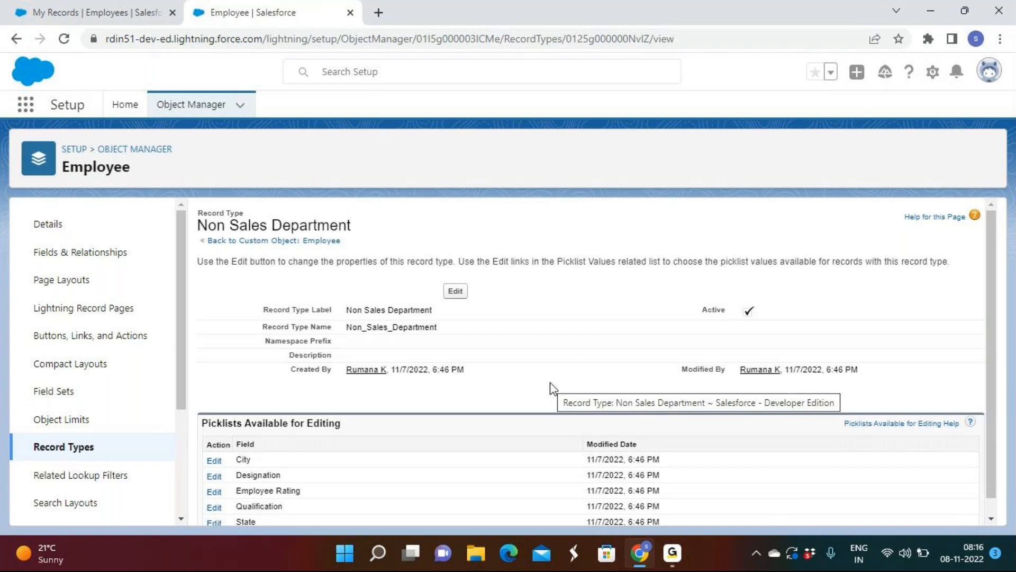
Step: Remove Sales Executive, Sales Head, Sales Manager and Sales Team Lead from the record type's Designation picklist and save
scroll(502, 379, "down", 1)
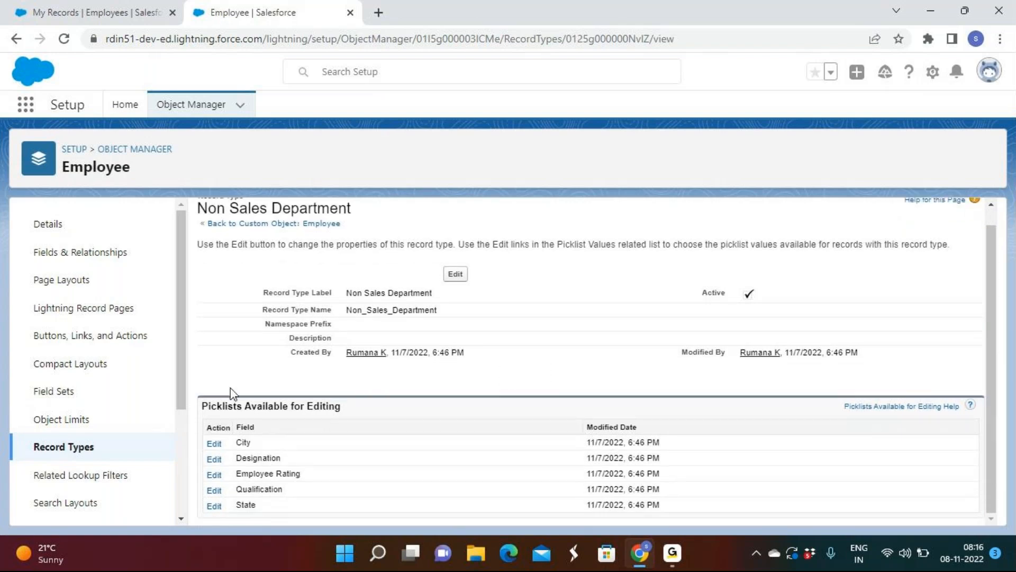
left_click_drag(202, 408, 355, 409)
left_click(354, 409)
left_click(214, 460)
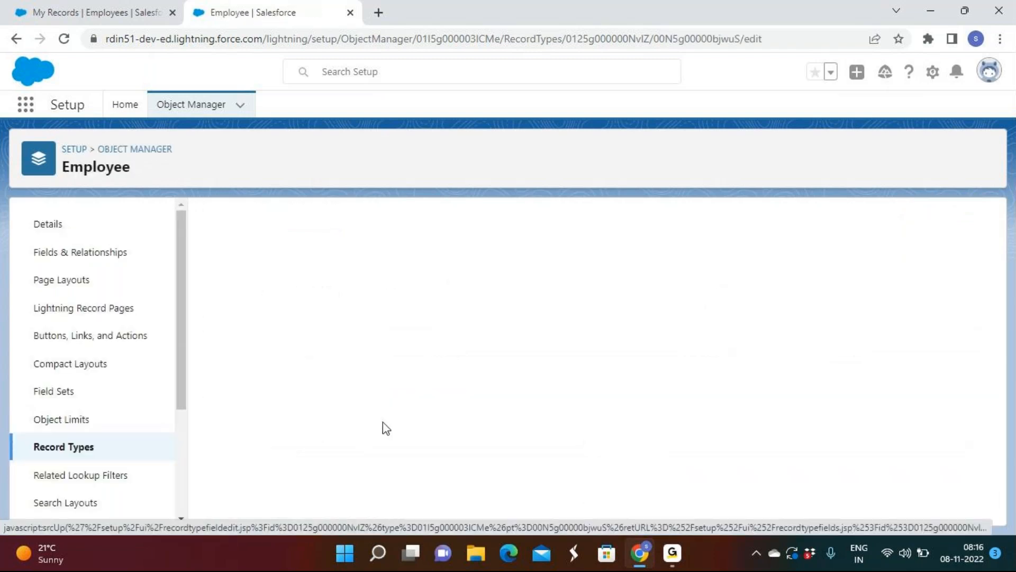
scroll(517, 332, "down", 3)
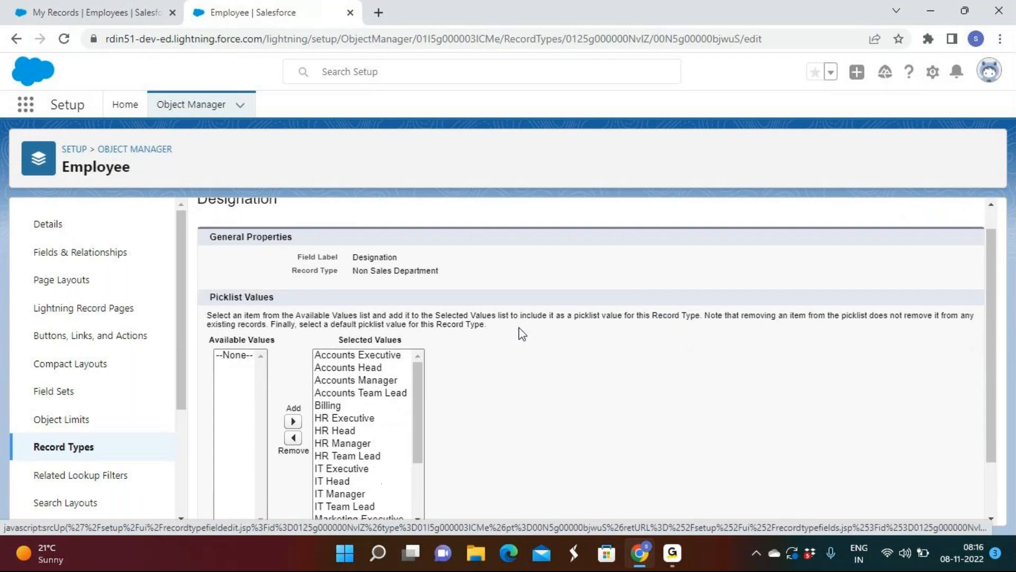
scroll(319, 369, "down", 2)
left_click_drag(324, 410, 325, 453)
left_click(293, 367)
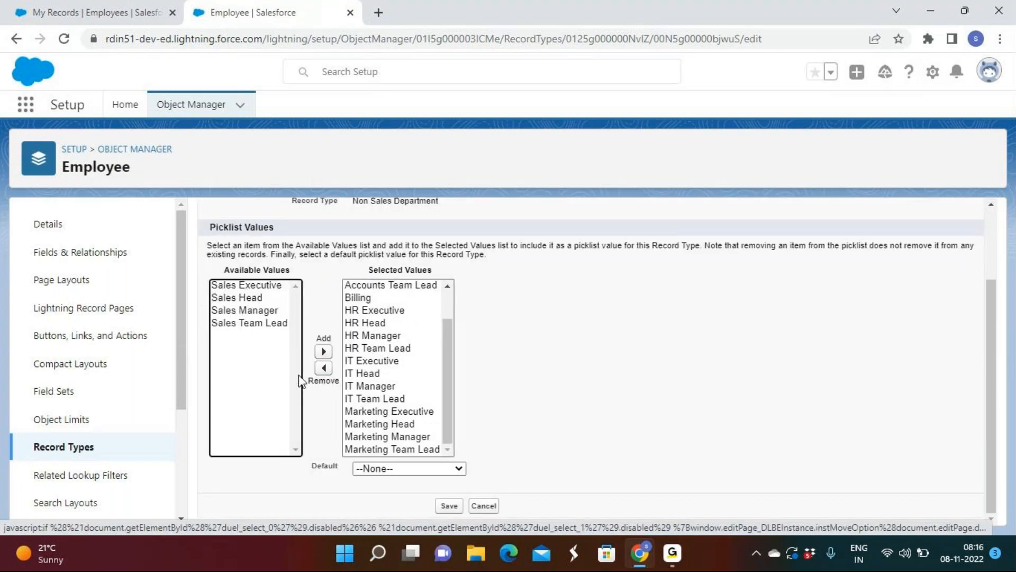
left_click(446, 507)
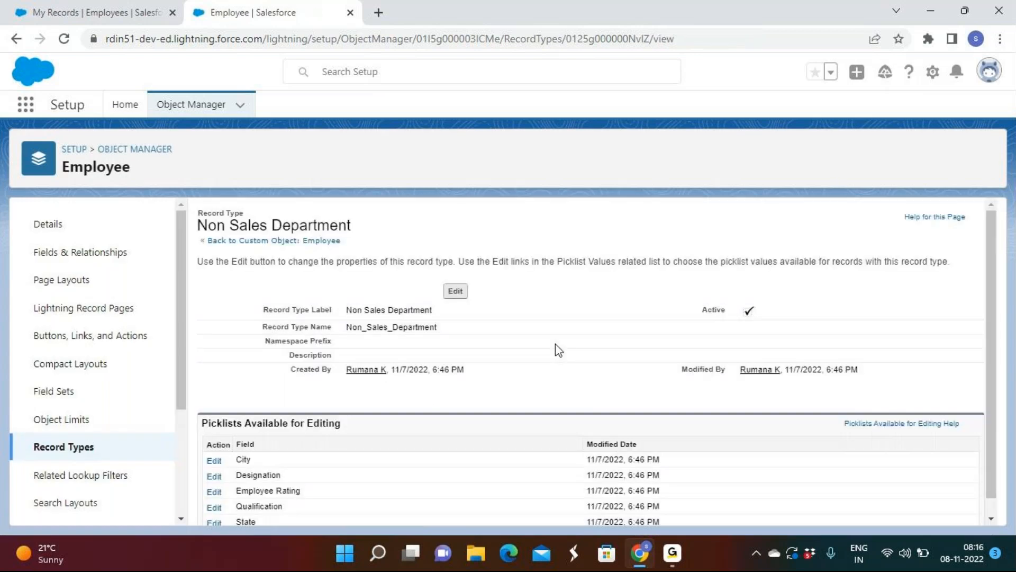
Step: Remove Degree and MBA from the Non Sales Department record type's Qualification picklist and save
left_click(216, 506)
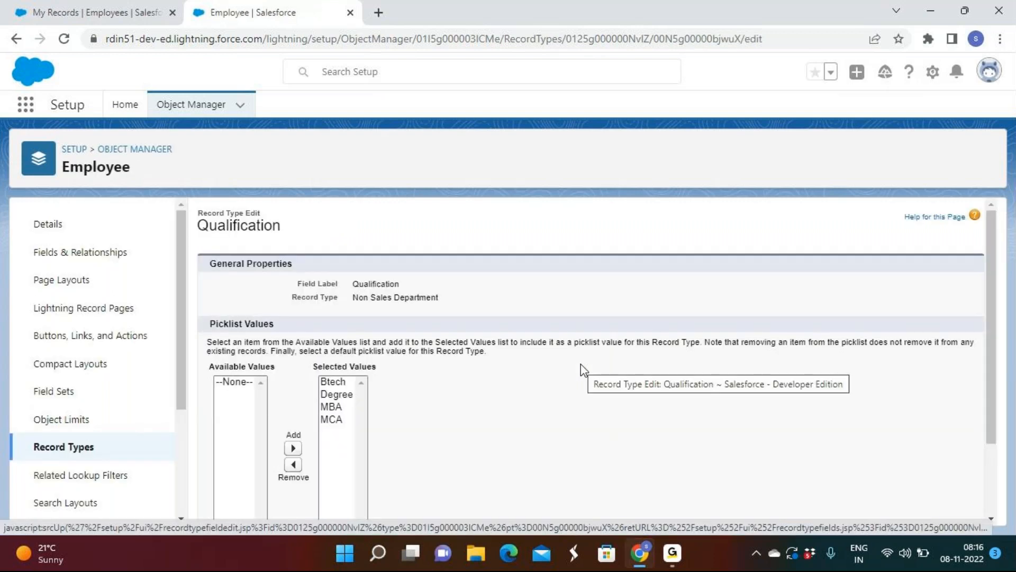
scroll(368, 385, "down", 1)
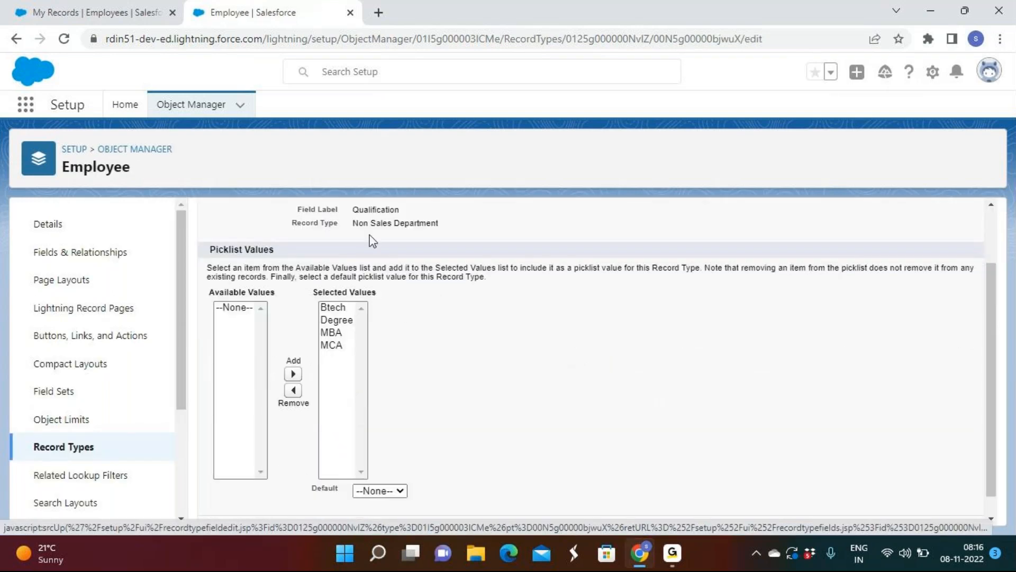
left_click(347, 332)
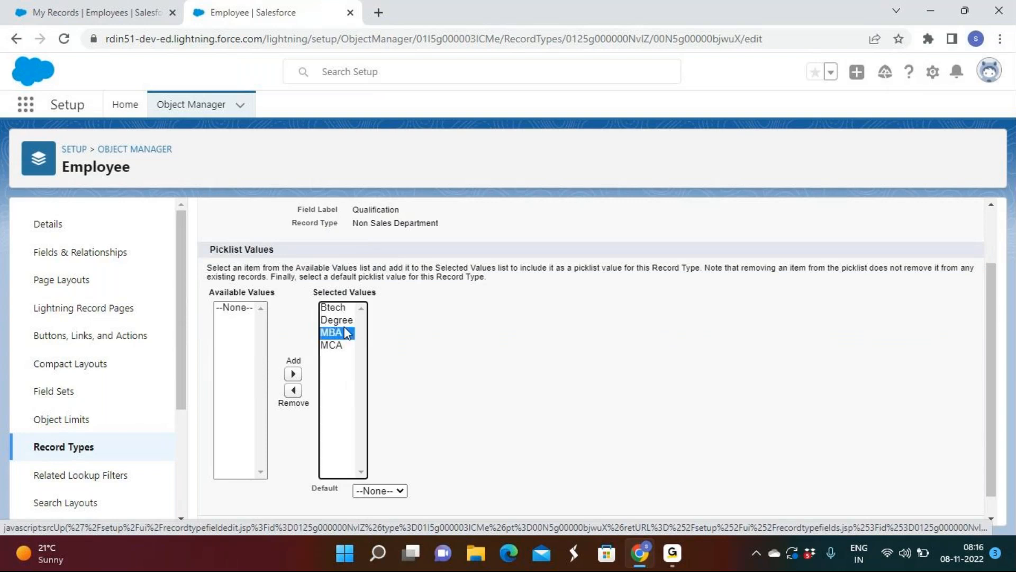
left_click(338, 307)
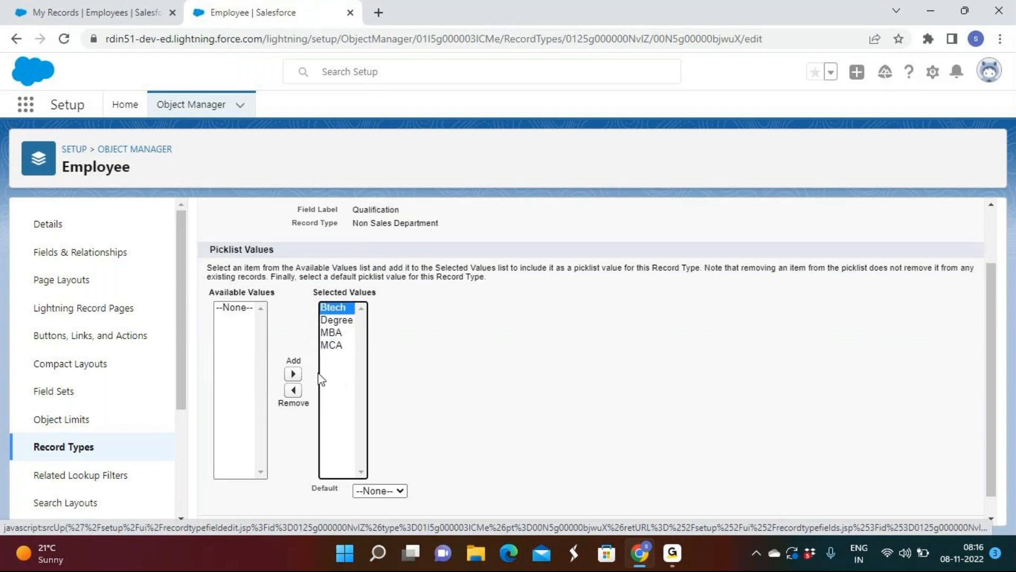
left_click(334, 324, "ctrl")
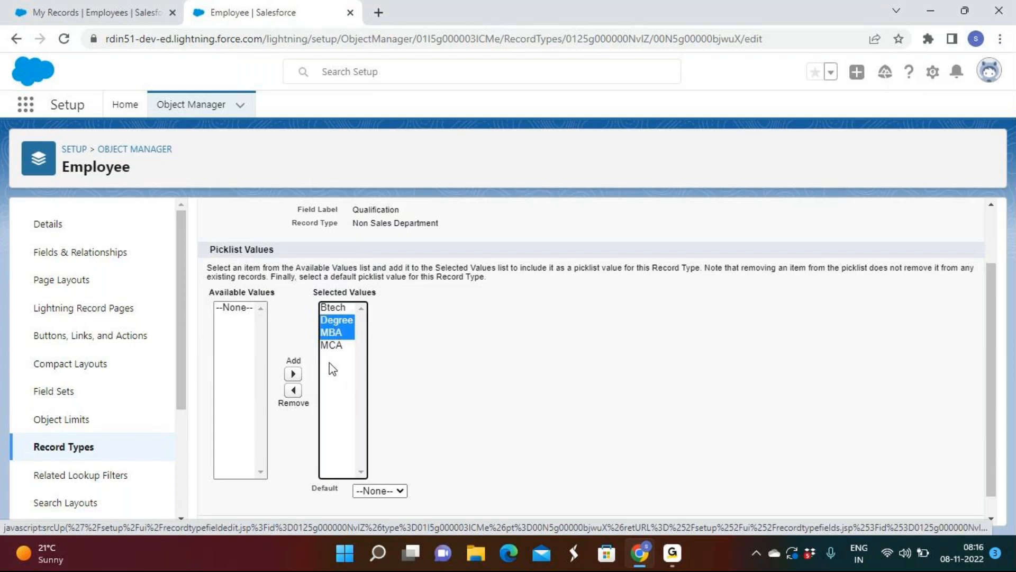
left_click(293, 390)
scroll(375, 394, "down", 1)
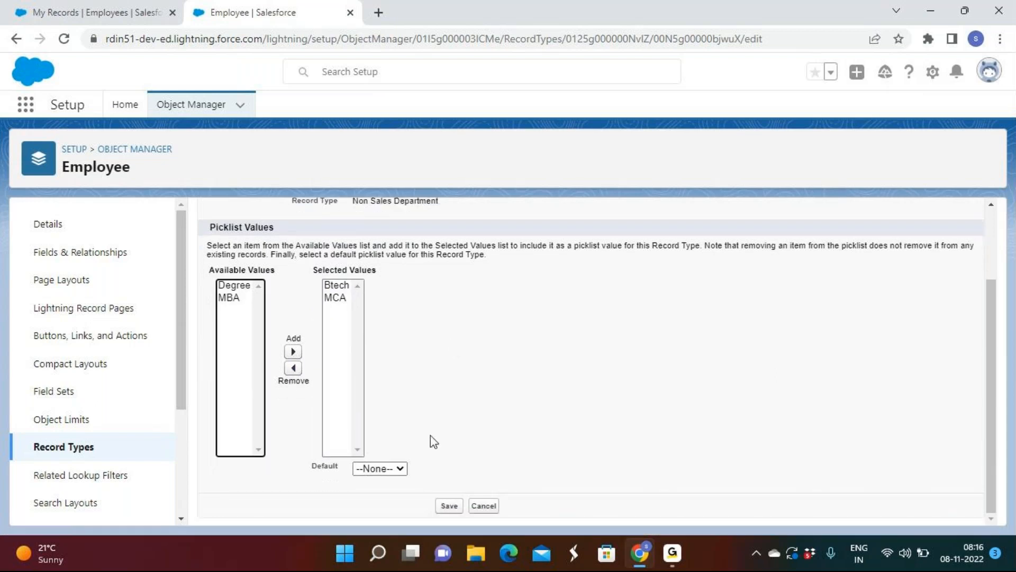
left_click(451, 507)
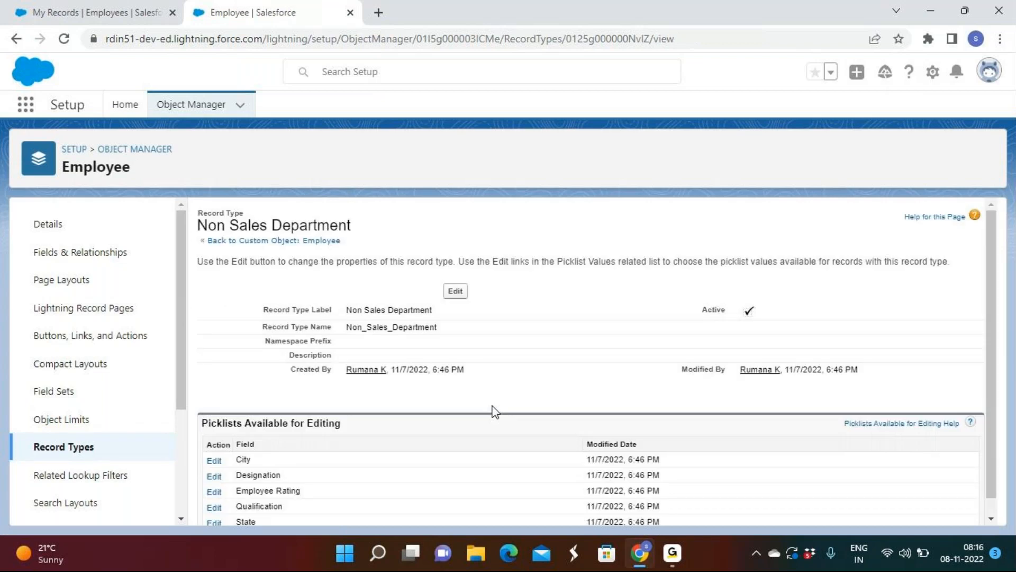
Step: Return from the record type to the Employees list, reload it, and start a new employee record
left_click(79, 454)
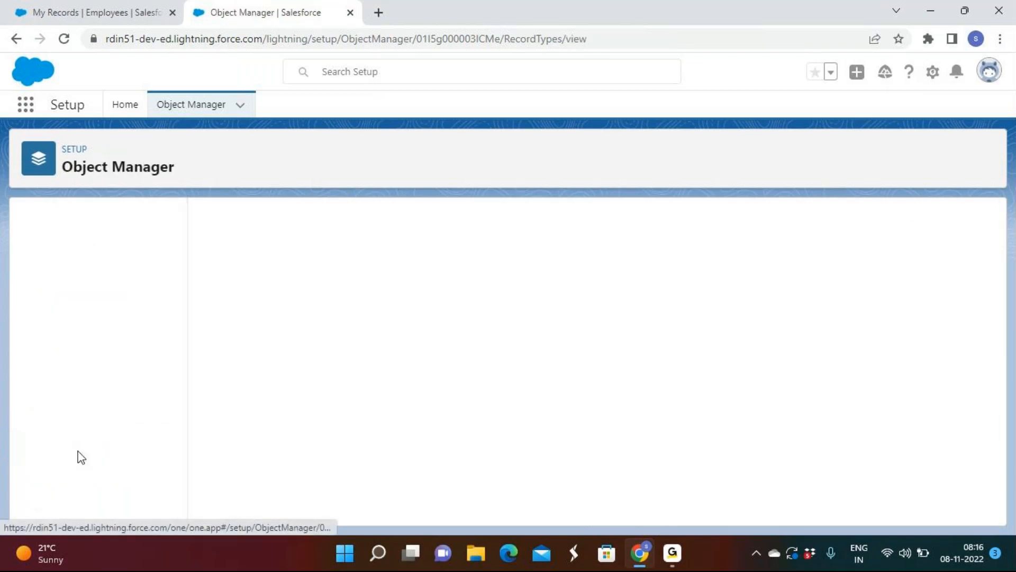
left_click(57, 13)
left_click(64, 39)
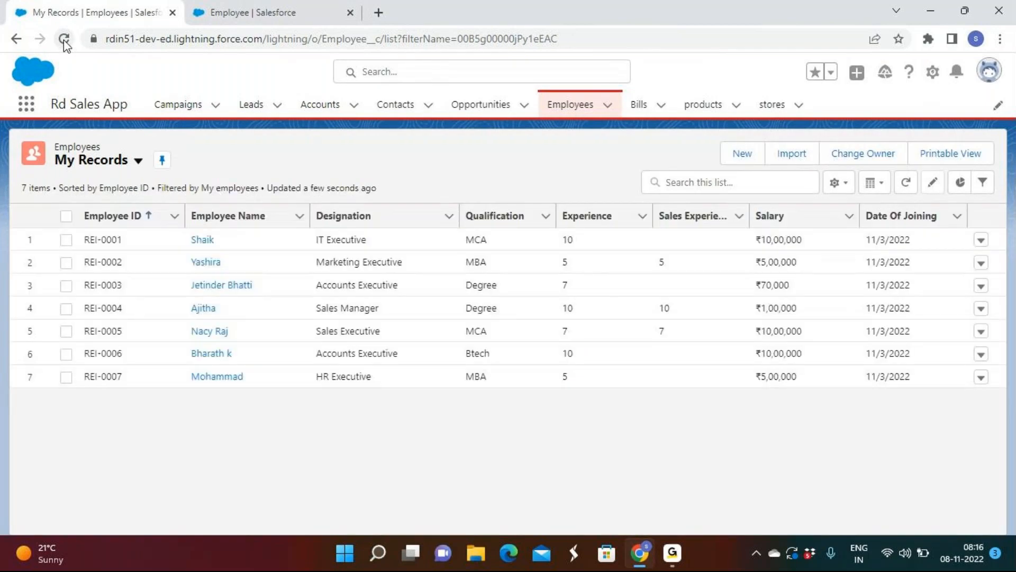
left_click(741, 154)
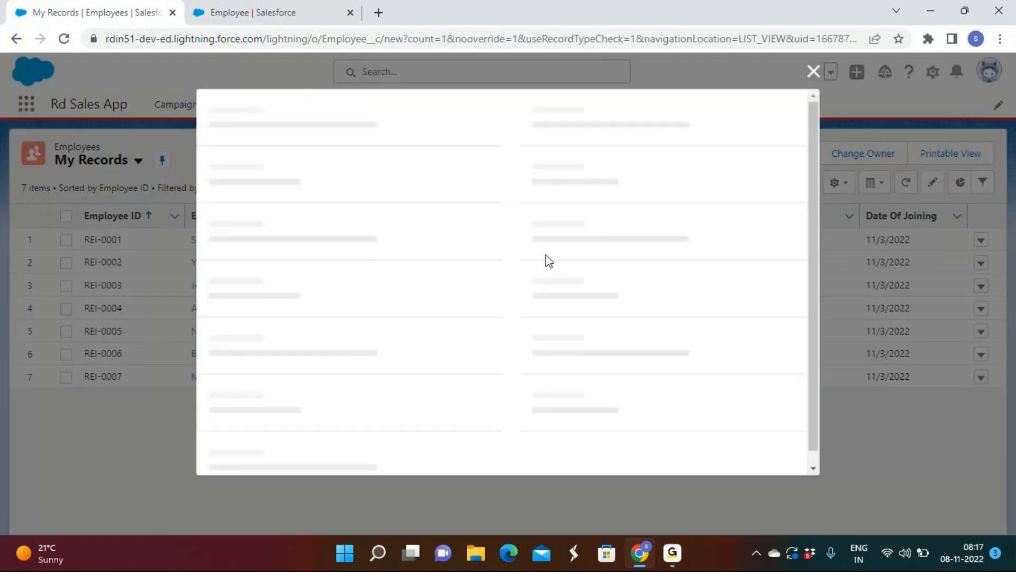
Step: Examine the Designation and Qualification options in the new employee form, close it without saving, and return to the Employee object's record types
left_click(341, 320)
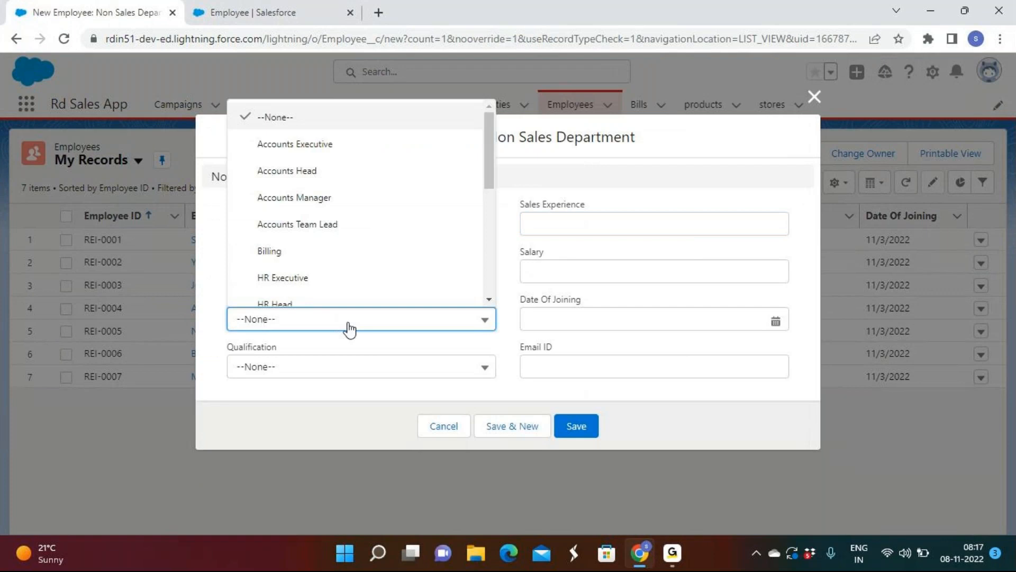
scroll(369, 193, "down", 3)
scroll(366, 192, "down", 2)
left_click(342, 368)
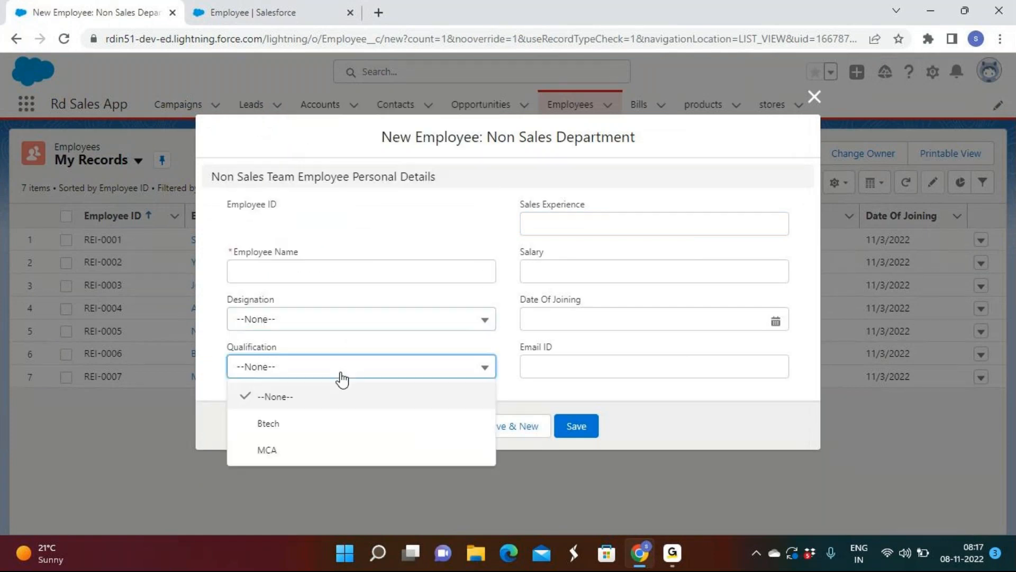
left_click(307, 320)
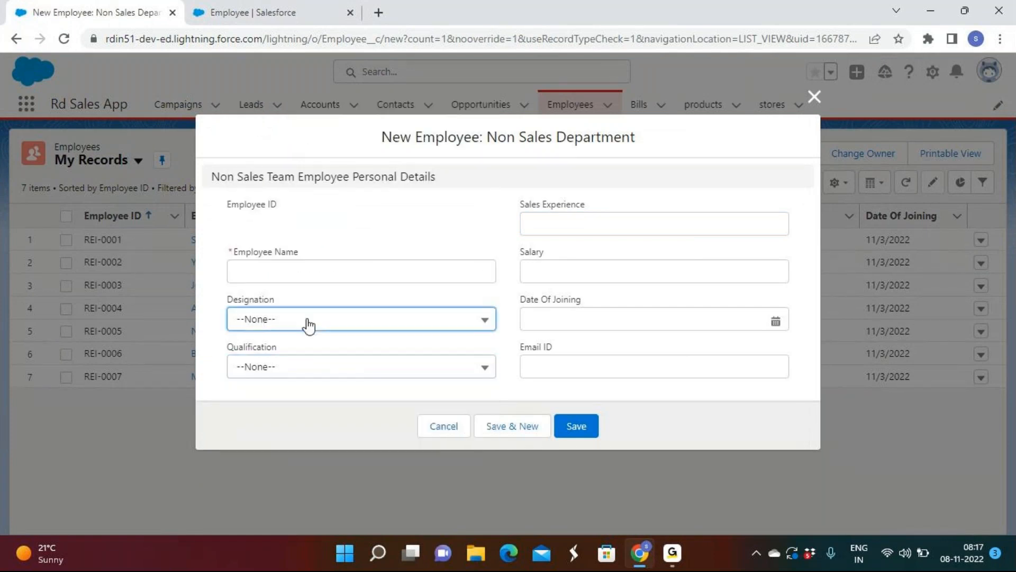
scroll(324, 222, "down", 5)
left_click(304, 367)
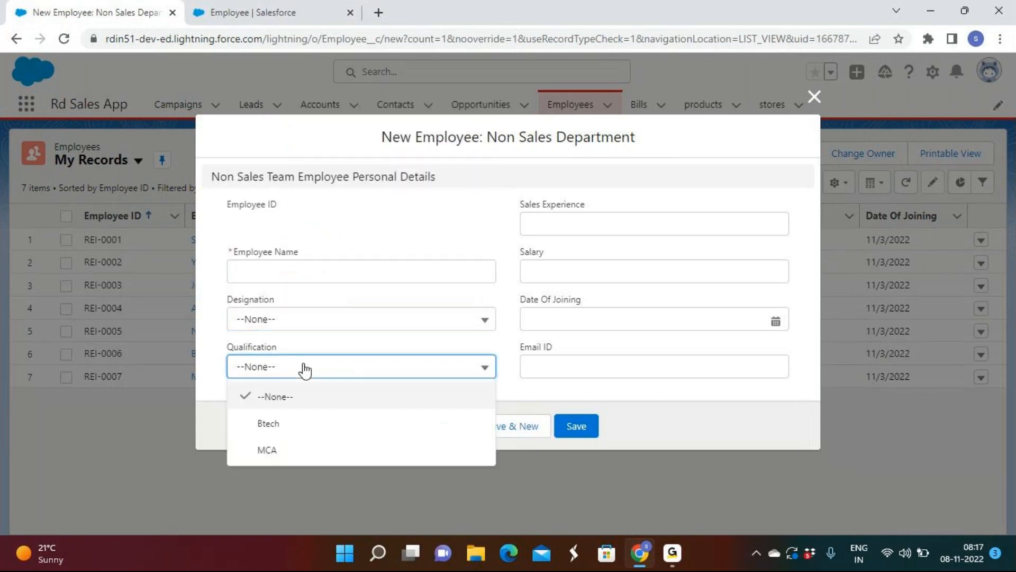
left_click(470, 217)
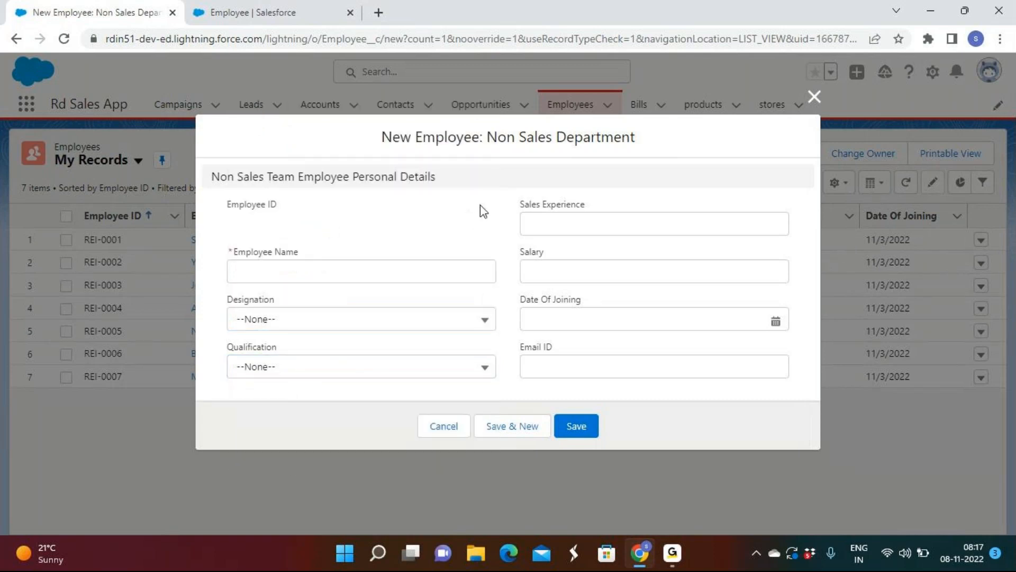
left_click(814, 96)
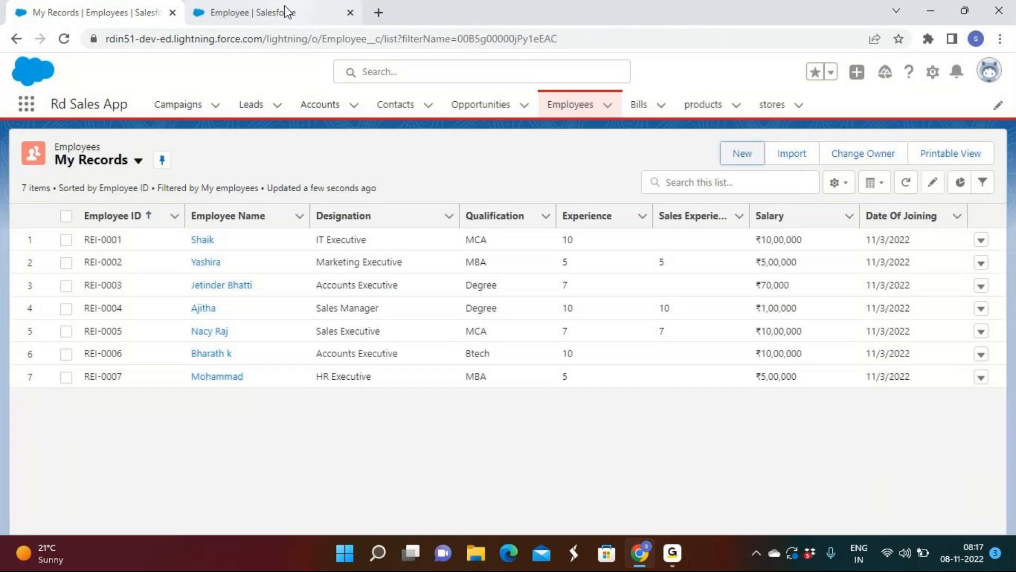
left_click(283, 11)
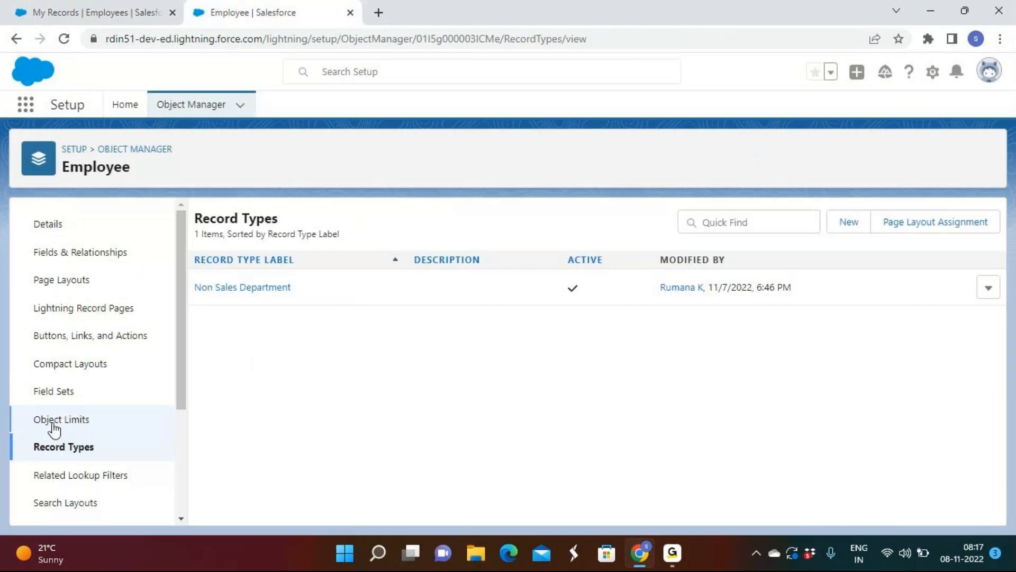
Step: Start a new Employee record type based on Master, label it Sales Department, and make it active
left_click(849, 223)
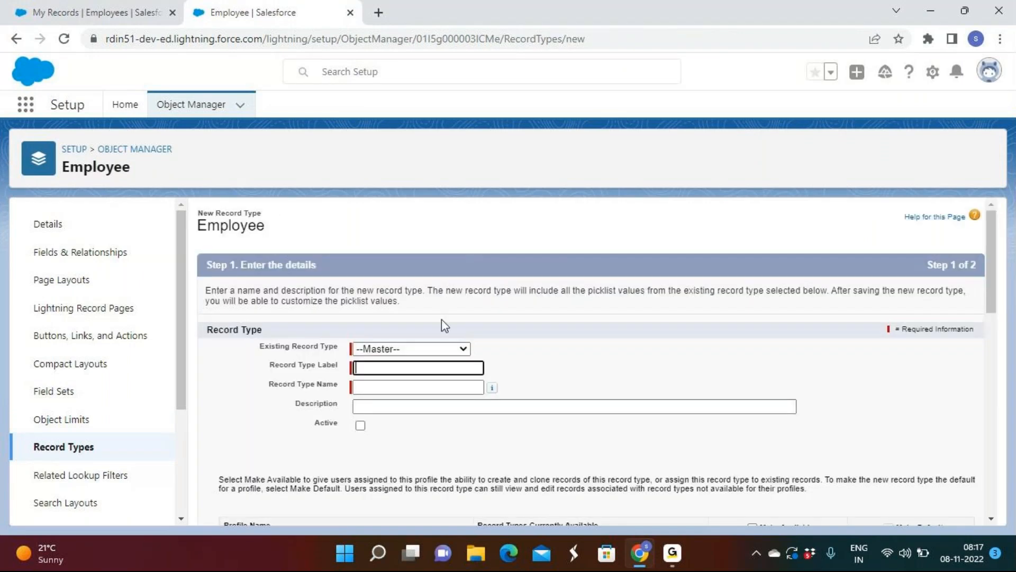
left_click(430, 349)
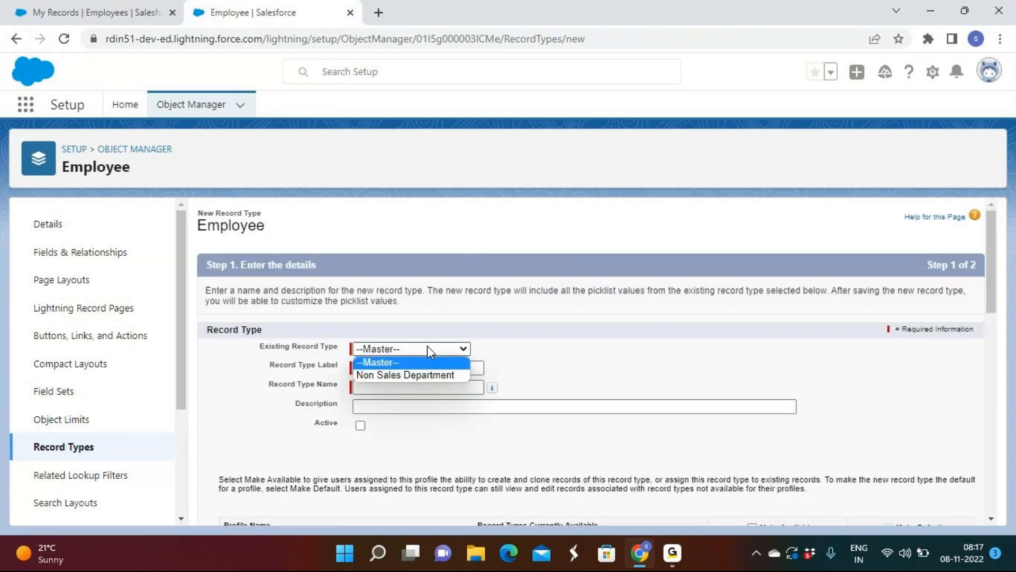
left_click(380, 368)
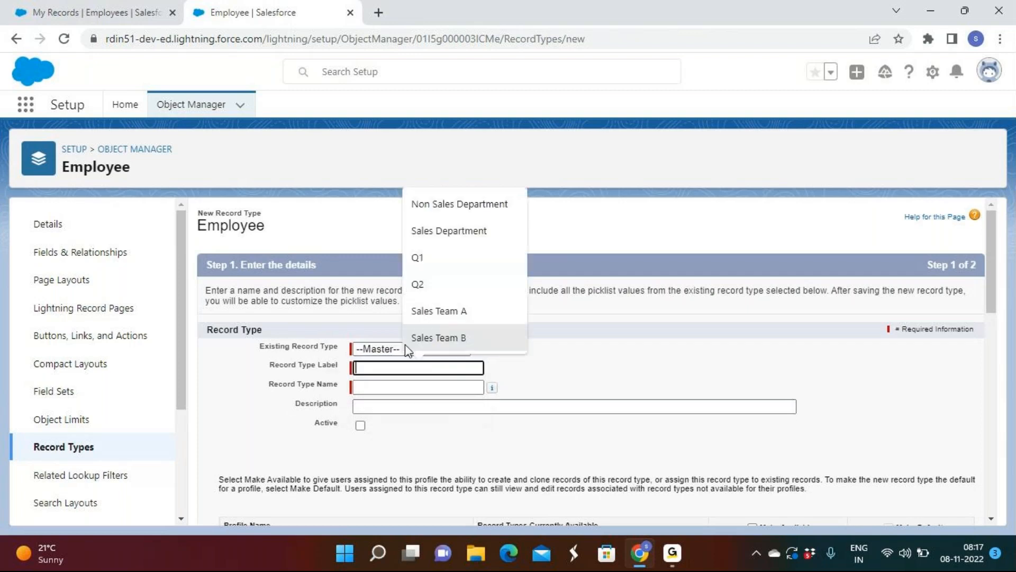
left_click(456, 230)
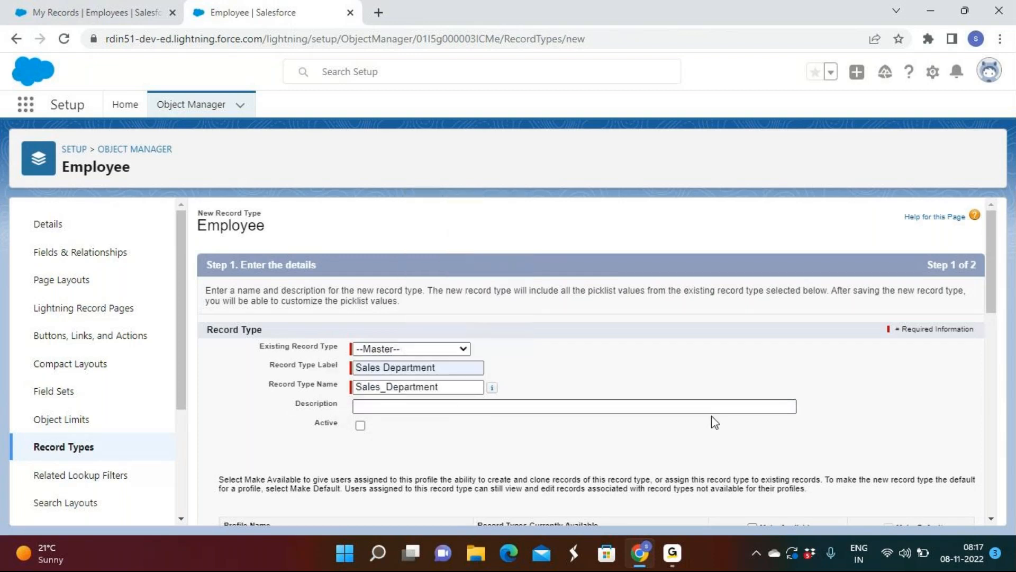
left_click(361, 425)
Step: Make the Sales Department record type available and default for the System Administrator profile
scroll(503, 421, "down", 2)
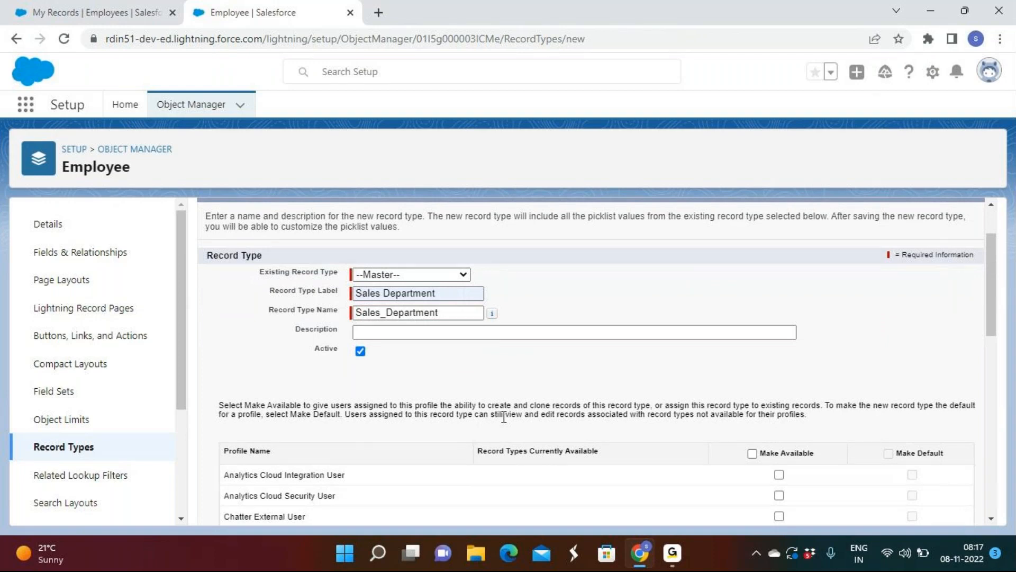
scroll(500, 424, "down", 10)
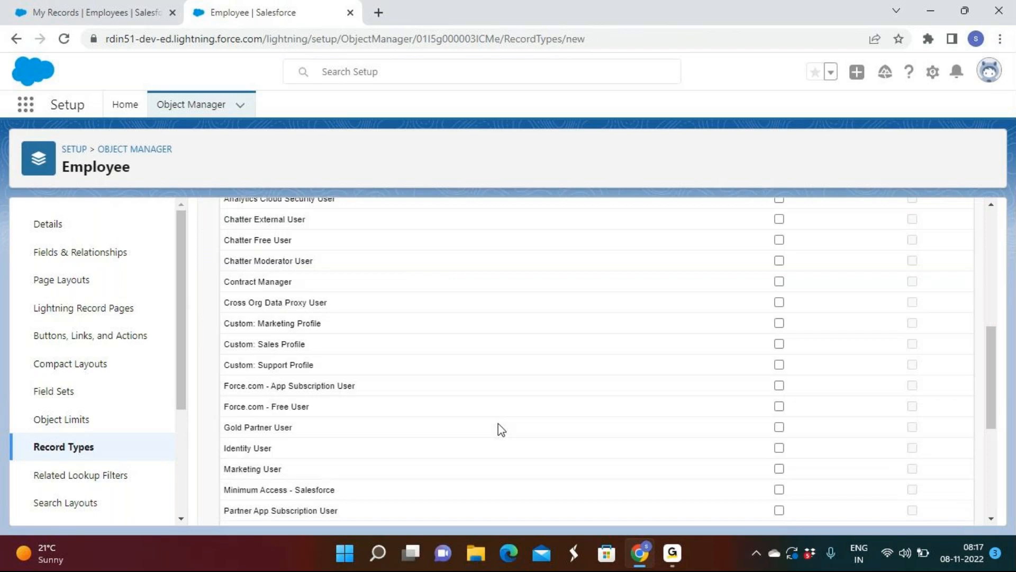
left_click(779, 453)
left_click(912, 454)
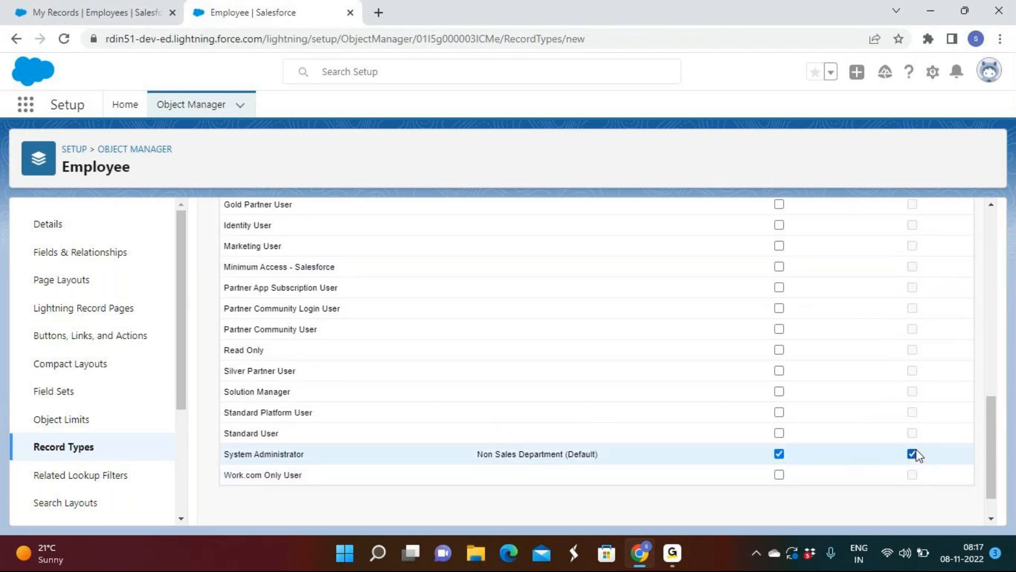
scroll(938, 467, "down", 1)
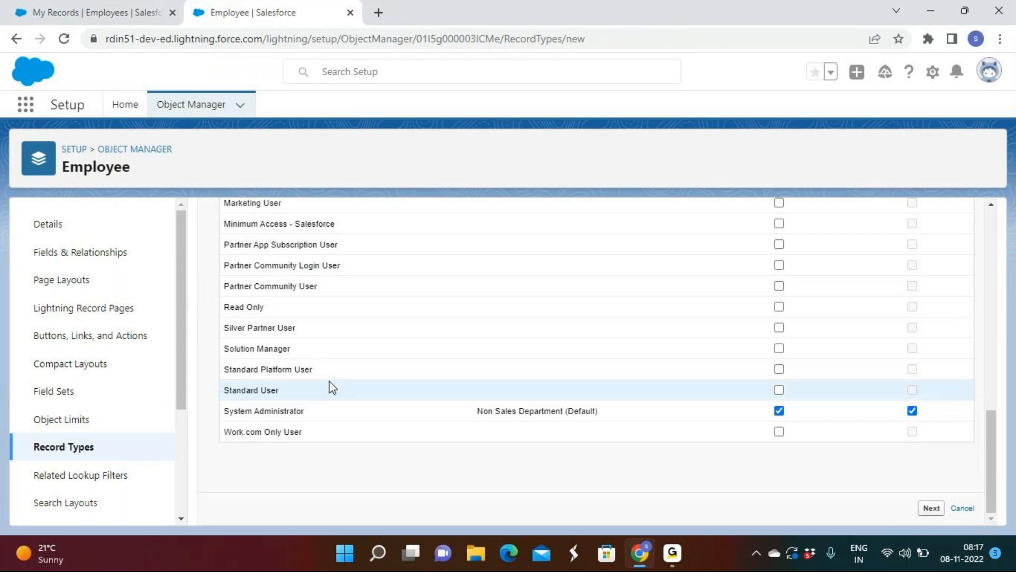
Step: Apply the Sales Team Employee Page layout to all profiles for the new record type and save it
left_click(406, 407)
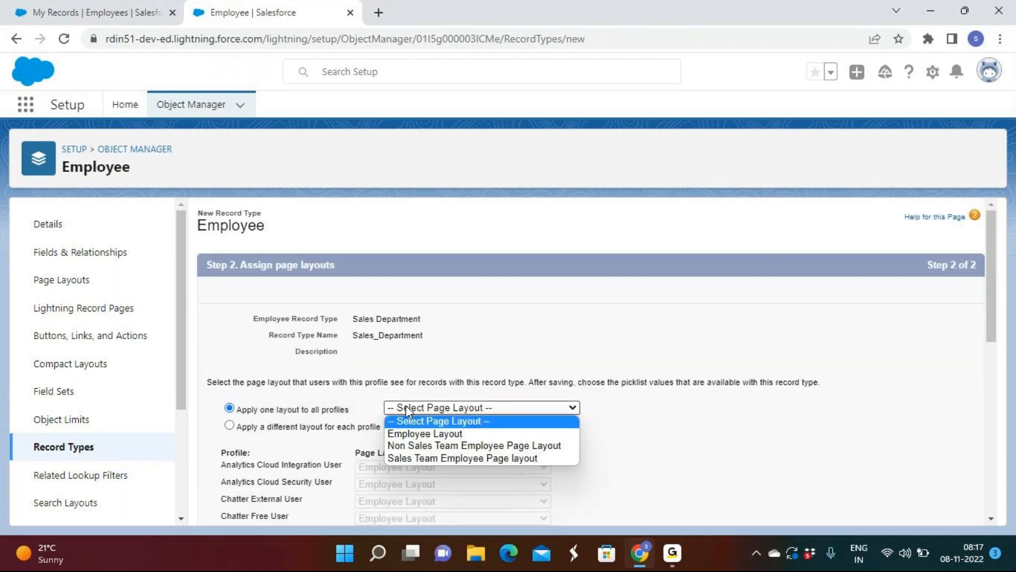
left_click(404, 458)
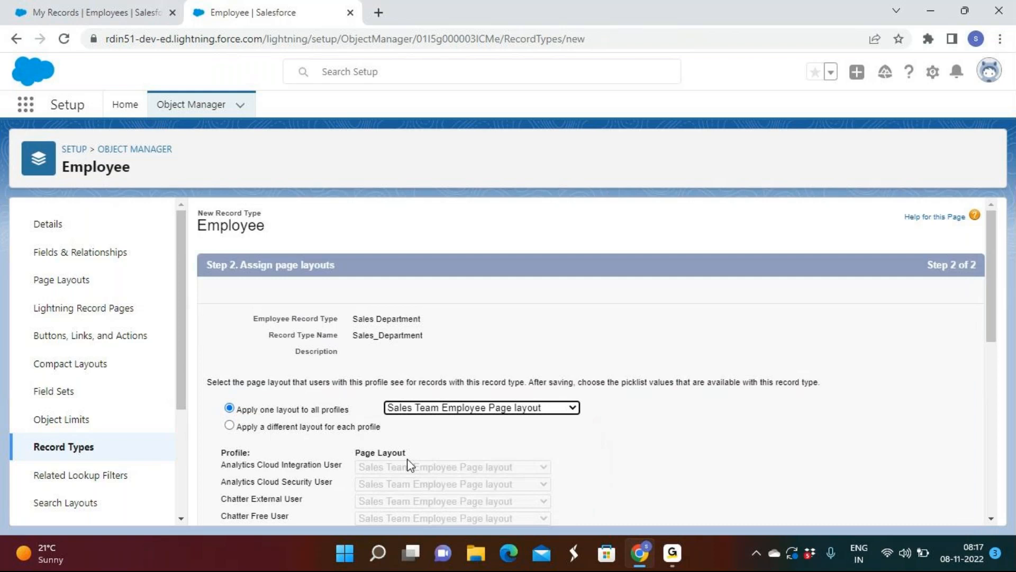
scroll(905, 376, "down", 9)
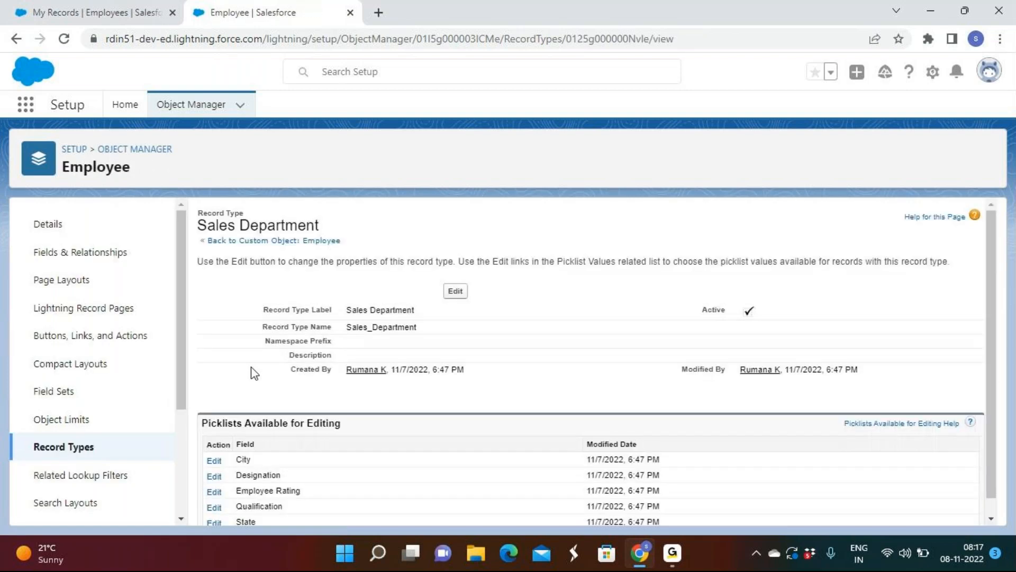
Step: Remove all Designation values except Sales Executive, Sales Head, Sales Manager and Sales Team Lead from the Sales Department record type and save
scroll(283, 390, "down", 1)
left_click(216, 460)
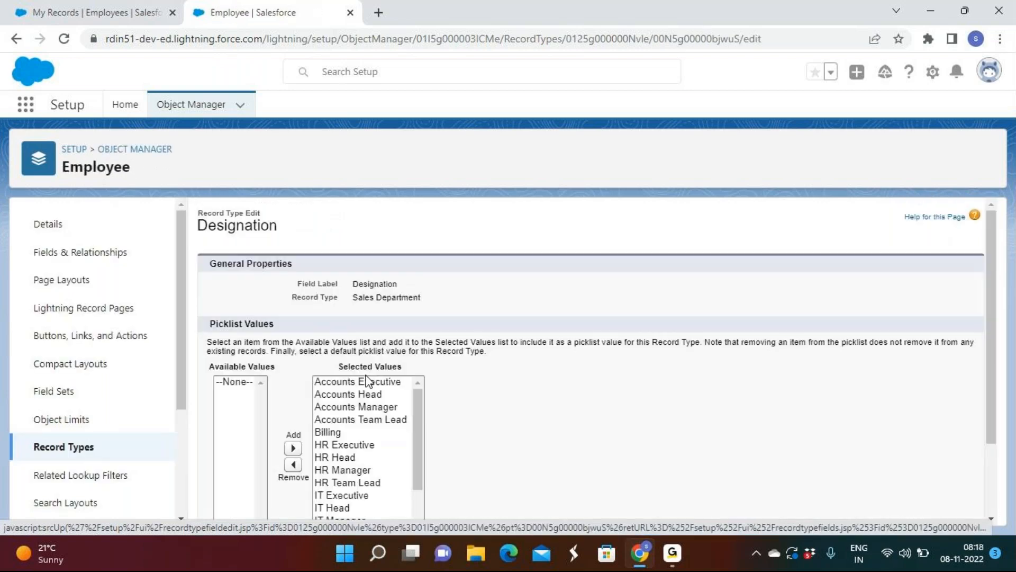
scroll(369, 381, "down", 2)
scroll(517, 365, "down", 1)
scroll(346, 431, "down", 1)
scroll(332, 385, "down", 1)
left_click_drag(332, 398, 338, 277)
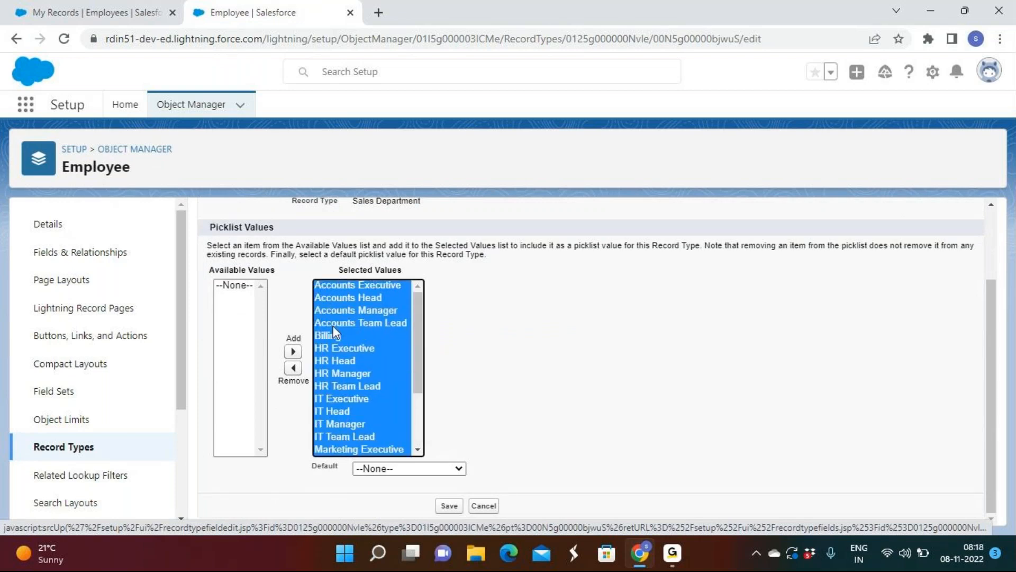
left_click(297, 376)
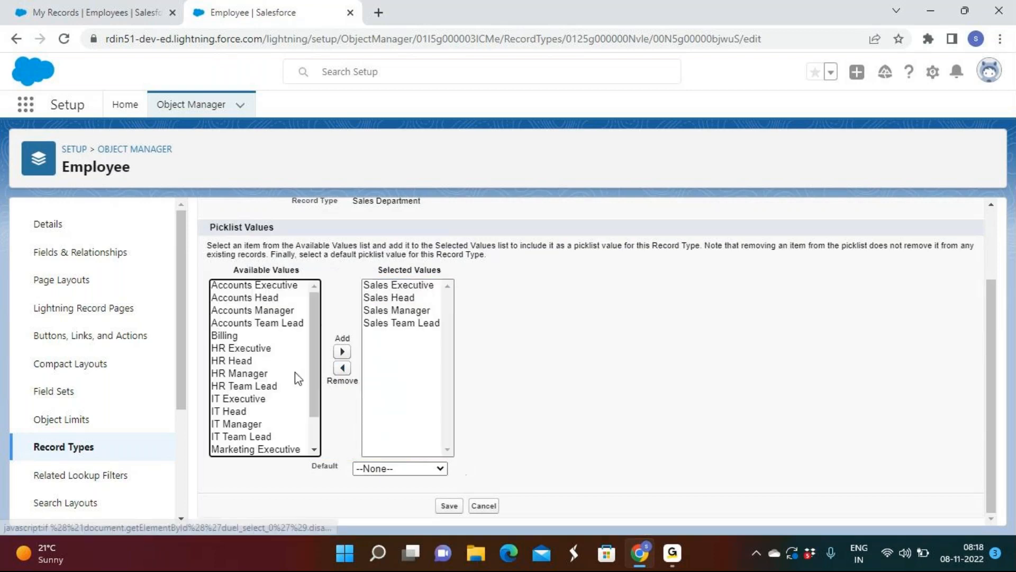
left_click(451, 507)
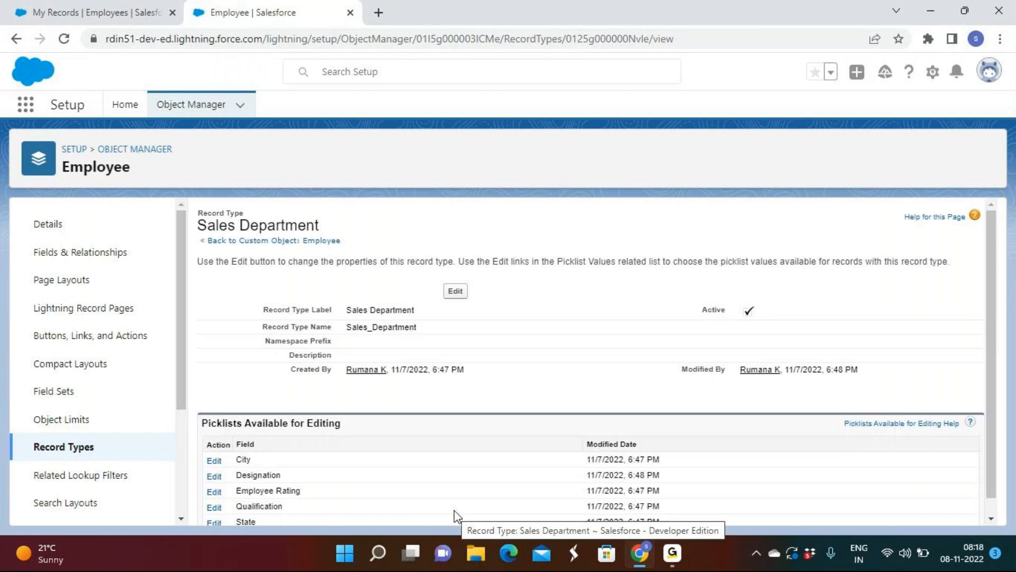
Step: Remove Btech and MCA from the Sales Department record type's Qualification picklist and save
scroll(454, 510, "down", 1)
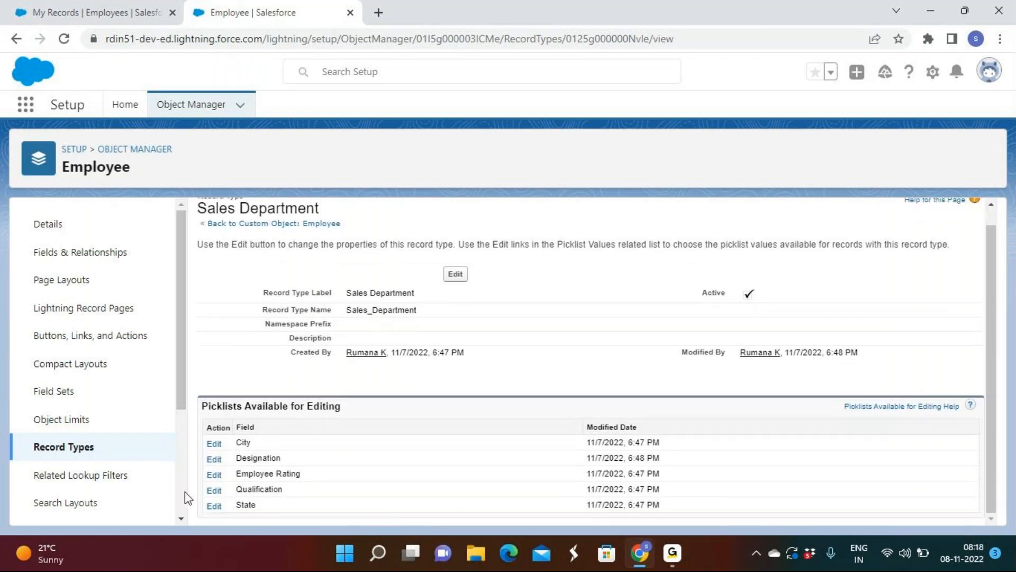
left_click(214, 490)
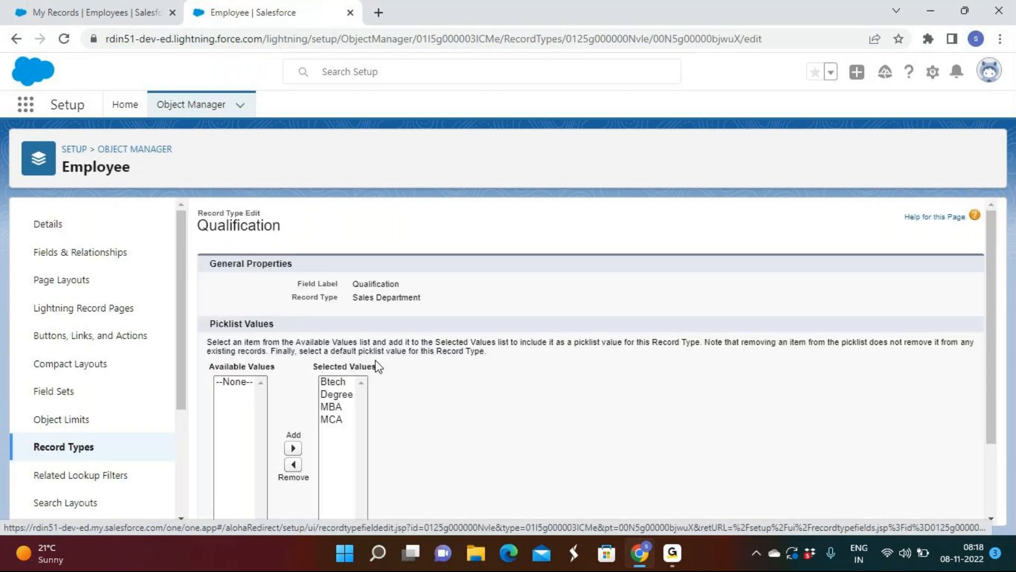
scroll(376, 360, "down", 2)
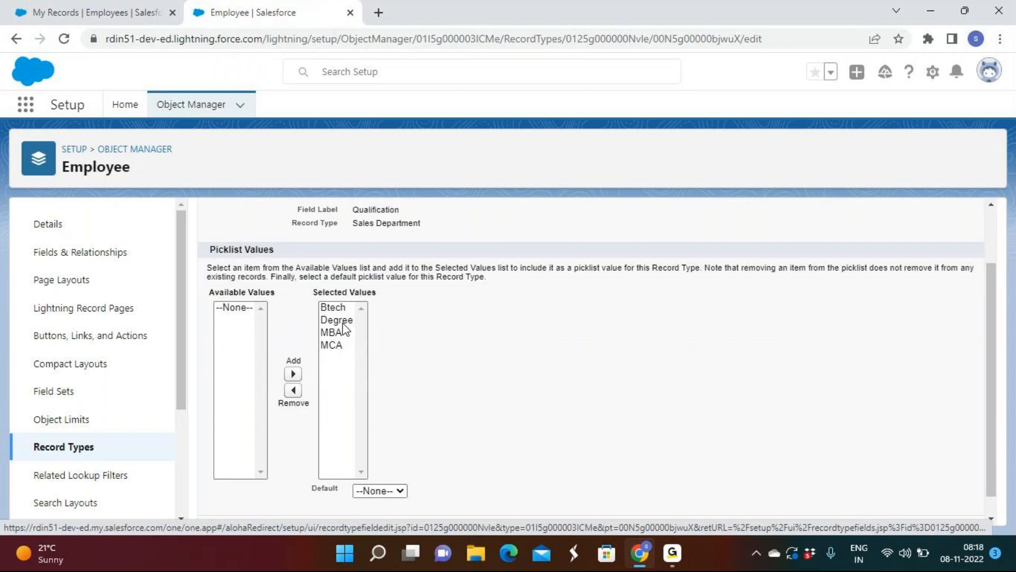
left_click(341, 322)
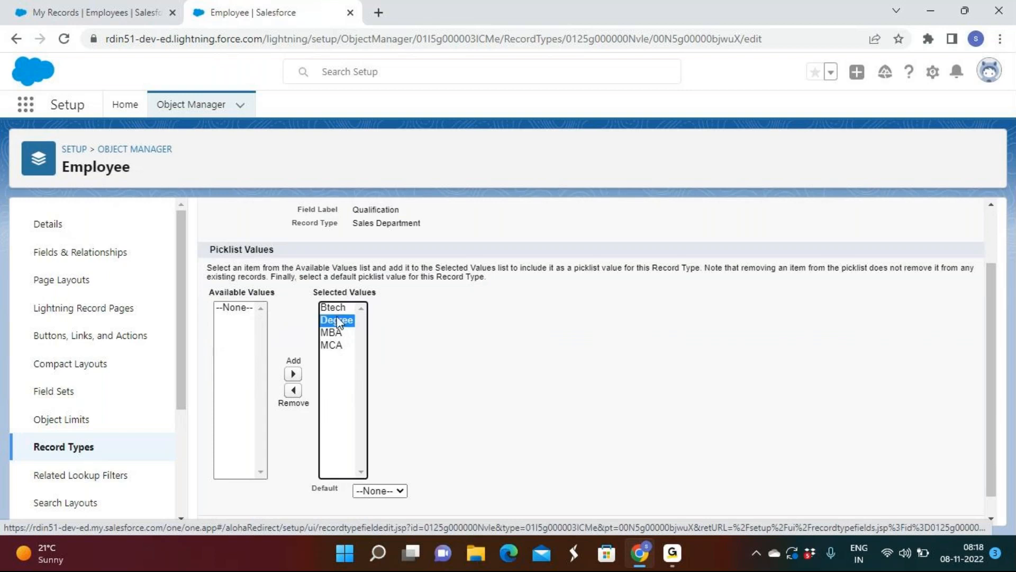
left_click(341, 308)
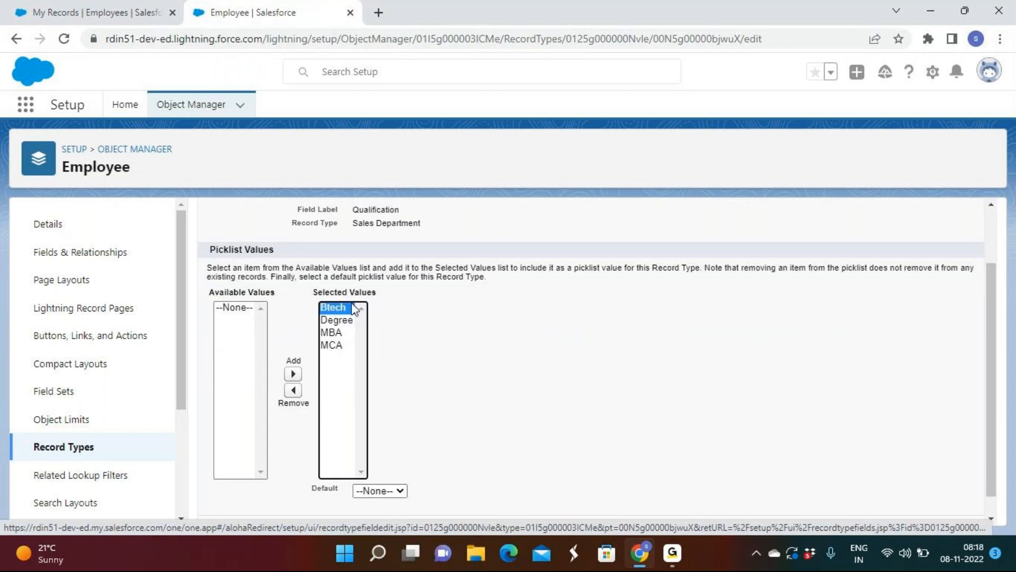
left_click(295, 392)
left_click(345, 345)
left_click(293, 392)
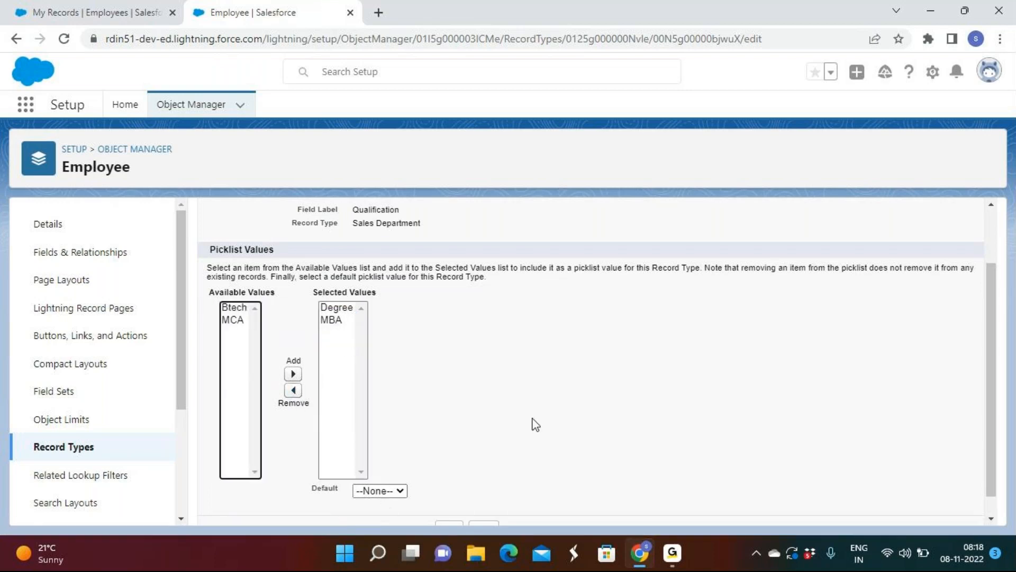
scroll(532, 421, "down", 2)
left_click(446, 505)
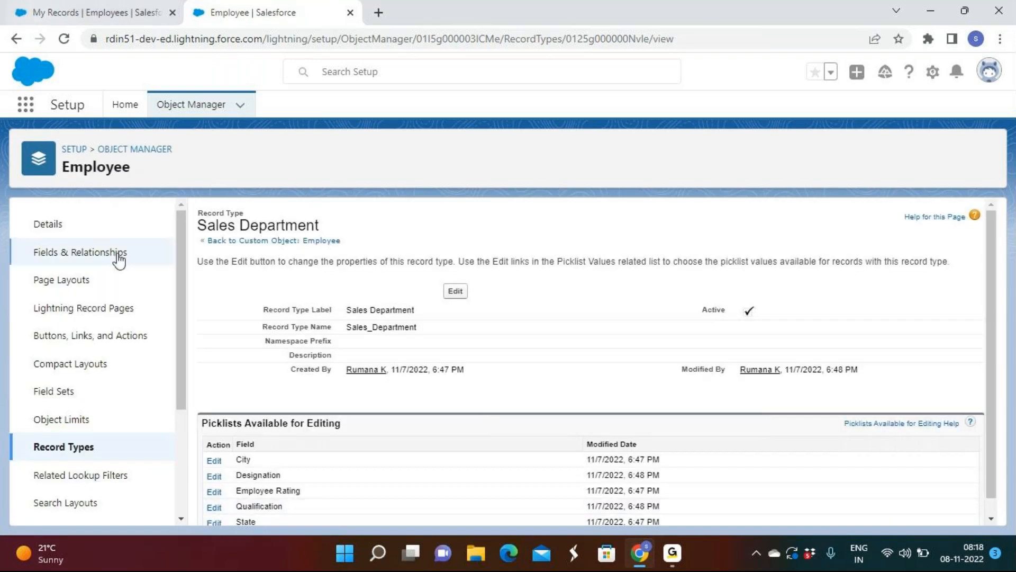
Step: Return to the Employees list, open and close a new employee form without saving, and reload the list
left_click(43, 14)
left_click(59, 44)
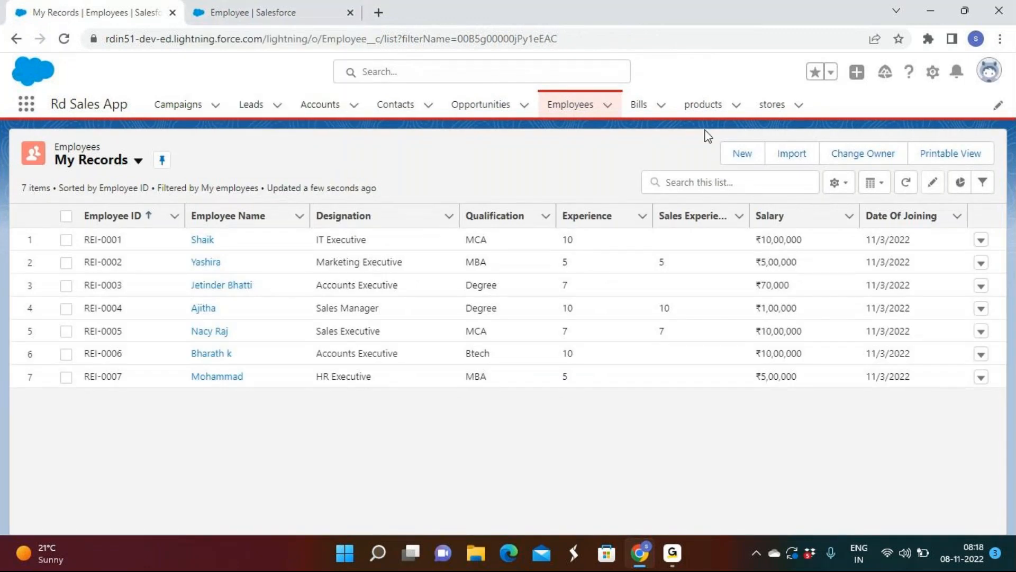
left_click(743, 155)
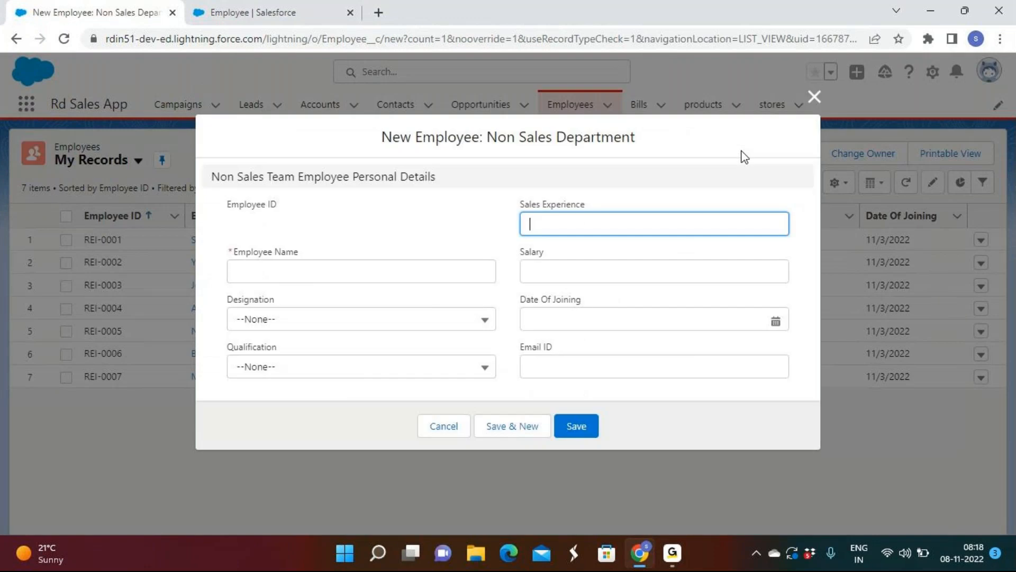
left_click(814, 97)
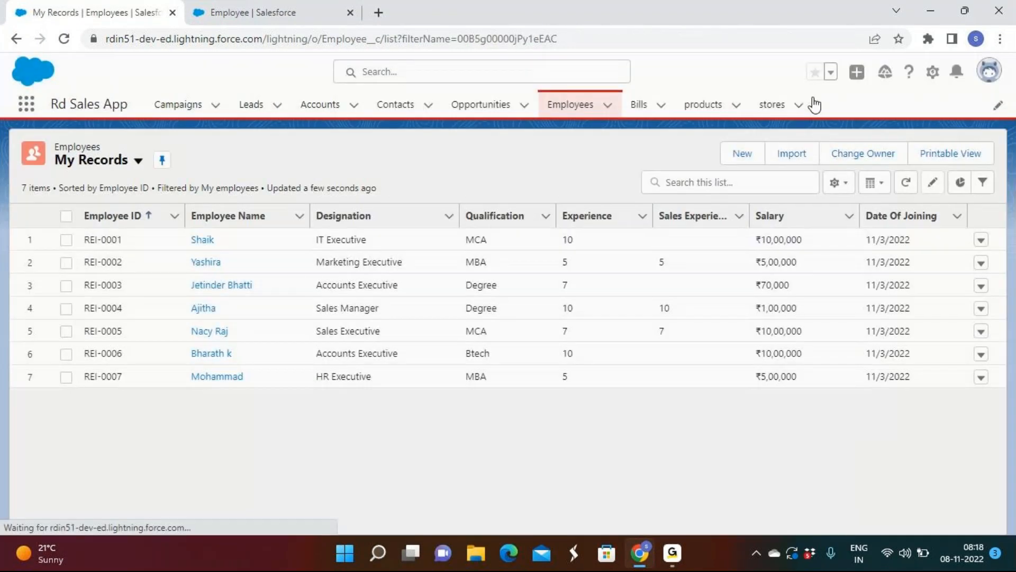
left_click(66, 40)
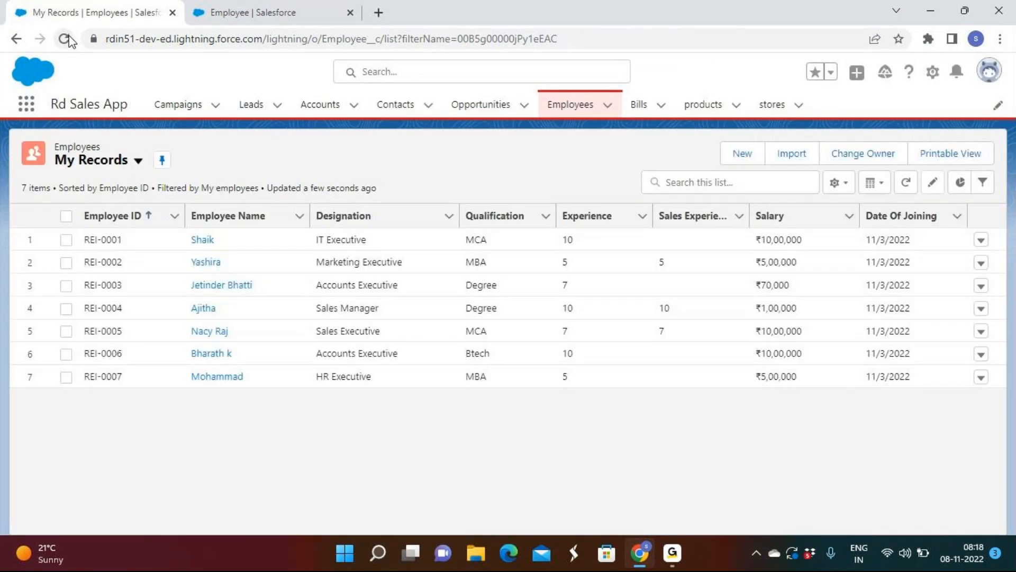
left_click(64, 39)
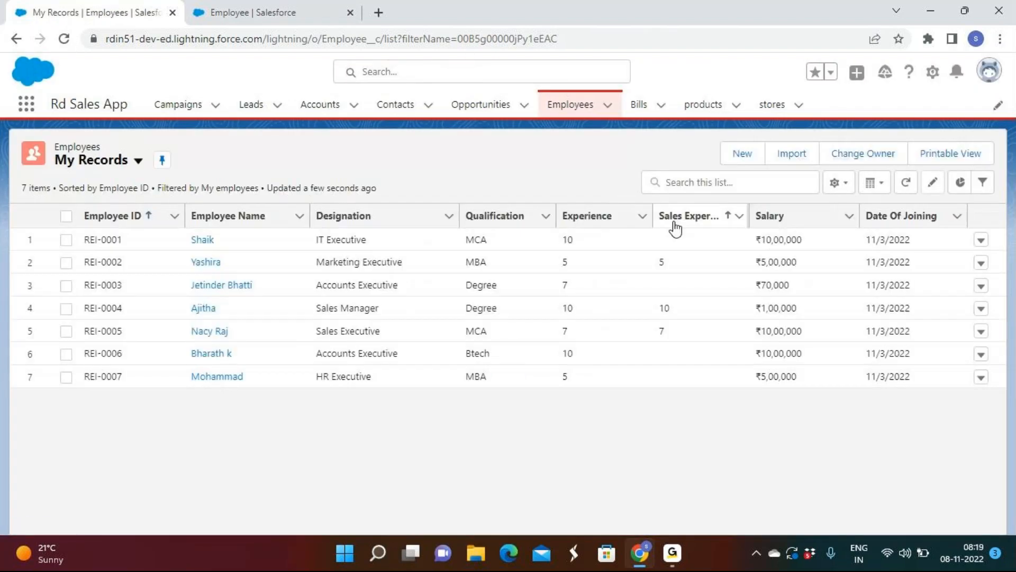
Step: Start a new employee record using the Sales Department record type
left_click(737, 158)
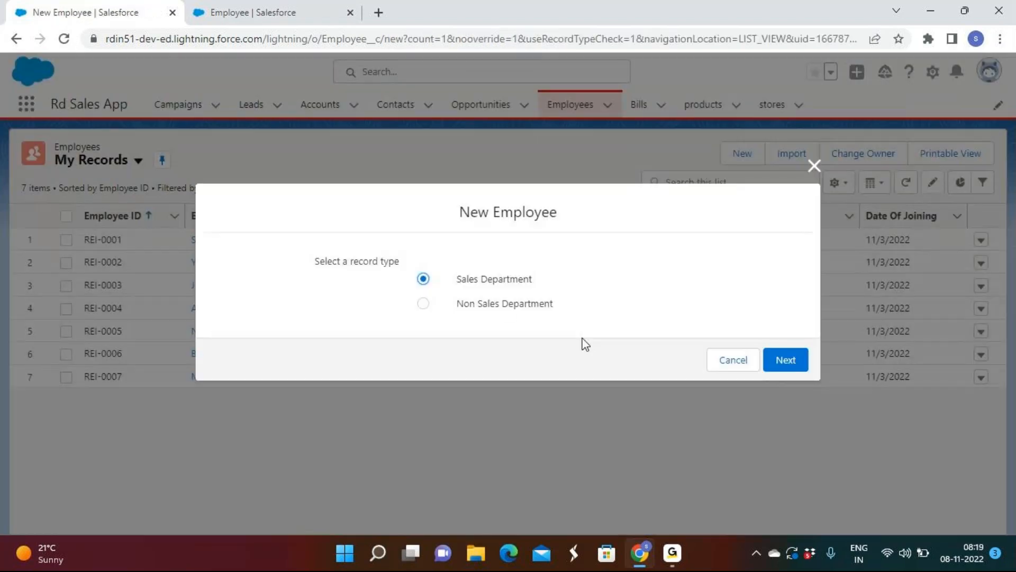
left_click(509, 300)
left_click(502, 282)
left_click(793, 360)
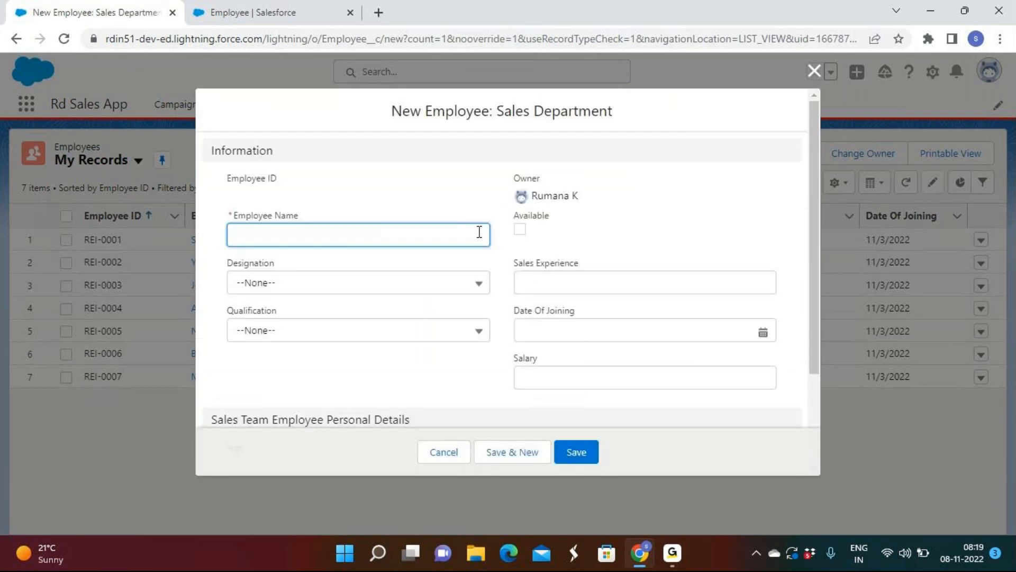
Step: Examine the layout and the Designation and Qualification options in the Sales Department employee form, and close it without saving
scroll(478, 231, "down", 2)
scroll(478, 231, "up", 2)
left_click(313, 285)
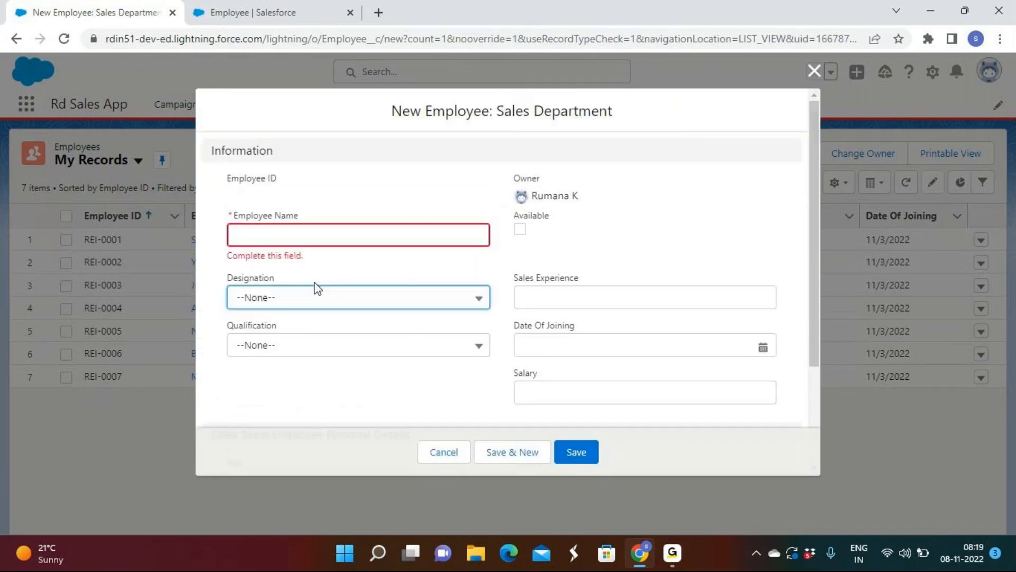
left_click(313, 299)
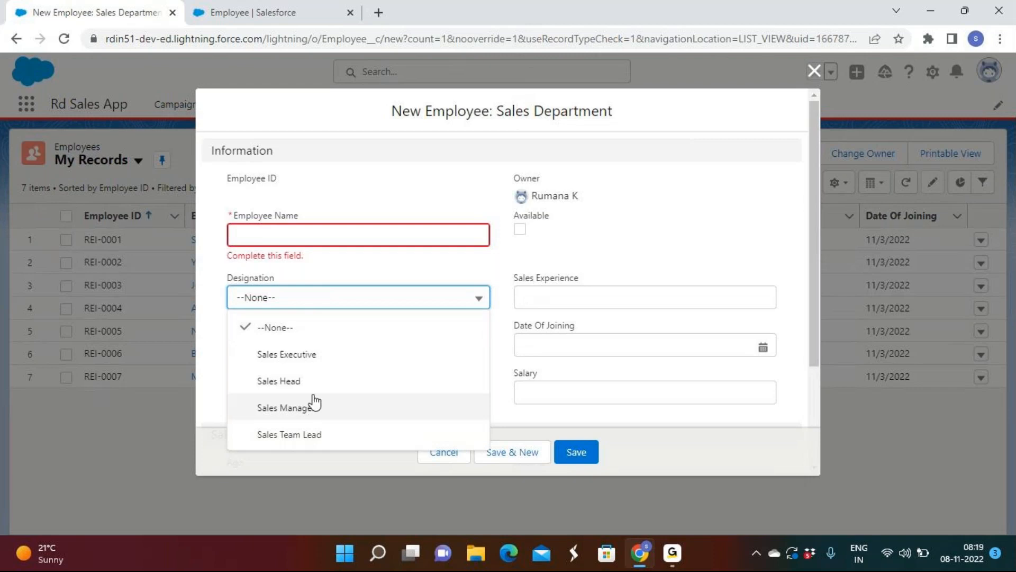
left_click(338, 279)
left_click(285, 346)
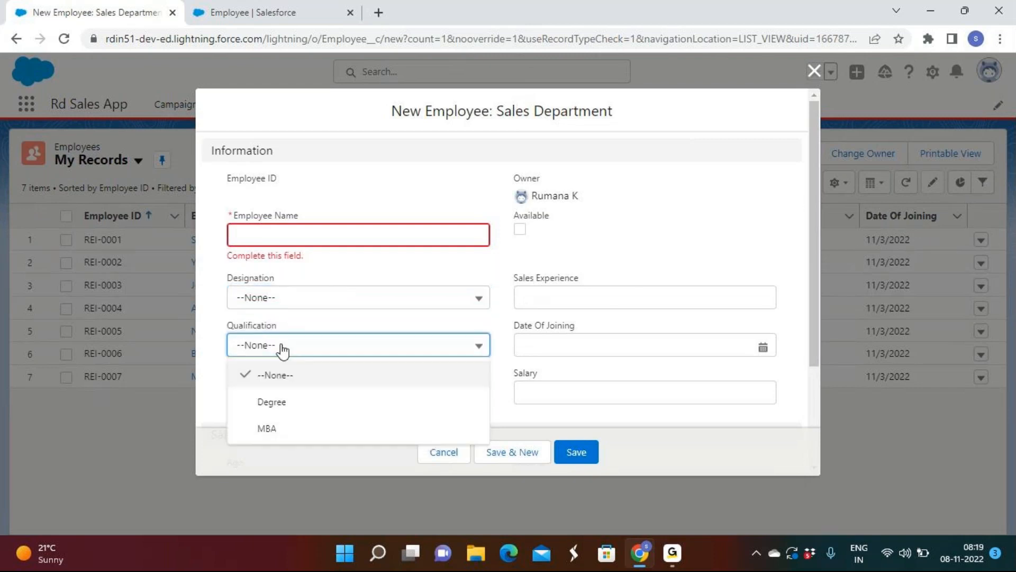
left_click(813, 77)
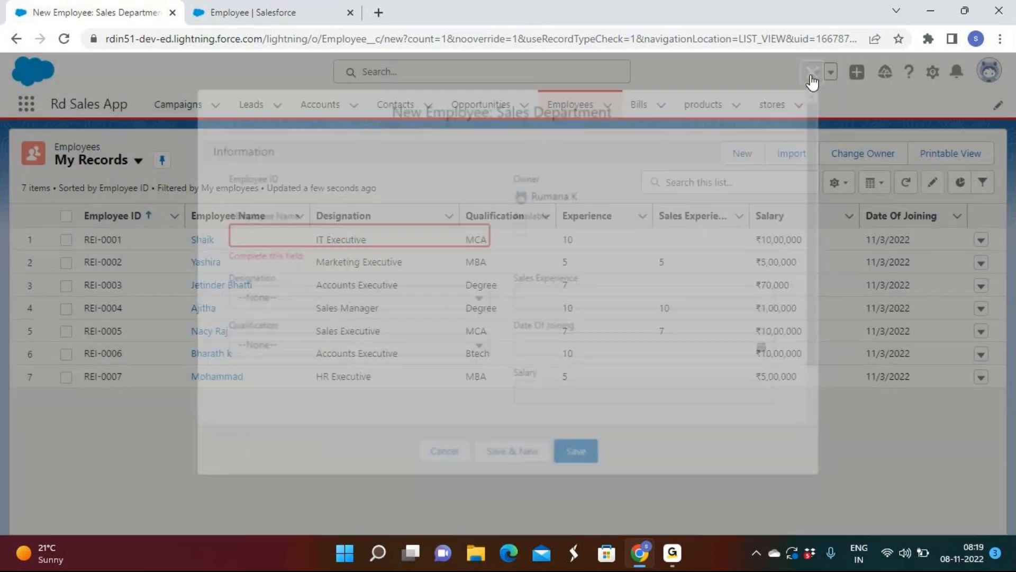
Step: Return to the Employee object's setup and look through its fields and relationships down to the Record Type field
left_click(217, 15)
left_click(46, 254)
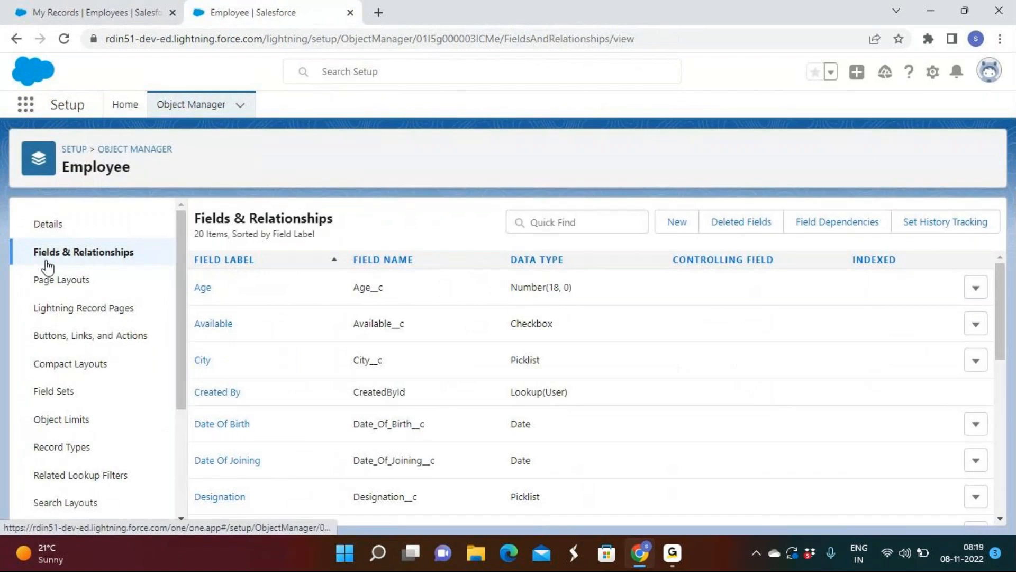
scroll(552, 419, "down", 8)
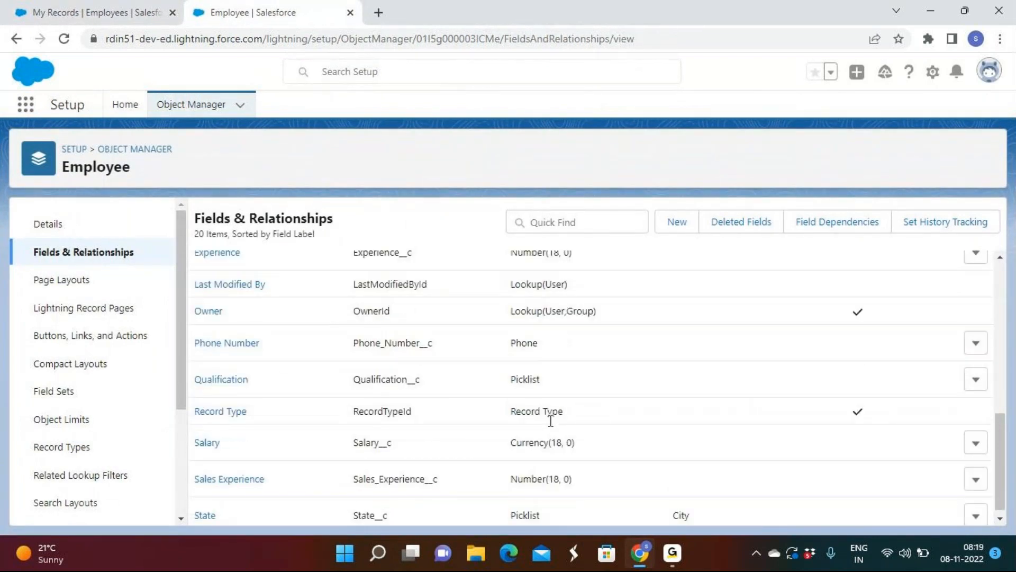
Step: Add Record Type to the visible fields of the My Records list view on the Employees list
left_click_drag(414, 405, 347, 408)
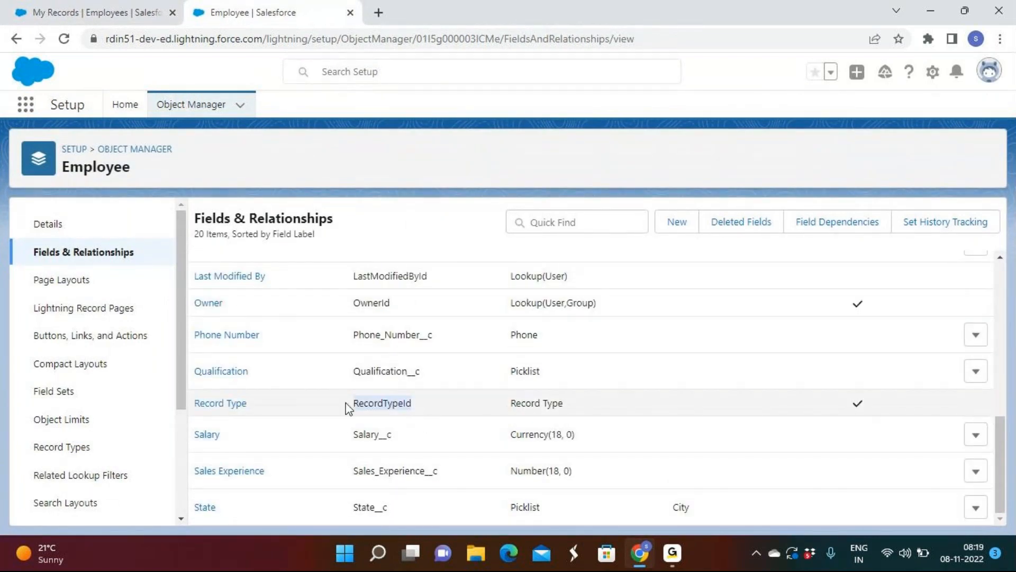
left_click(74, 12)
left_click(836, 183)
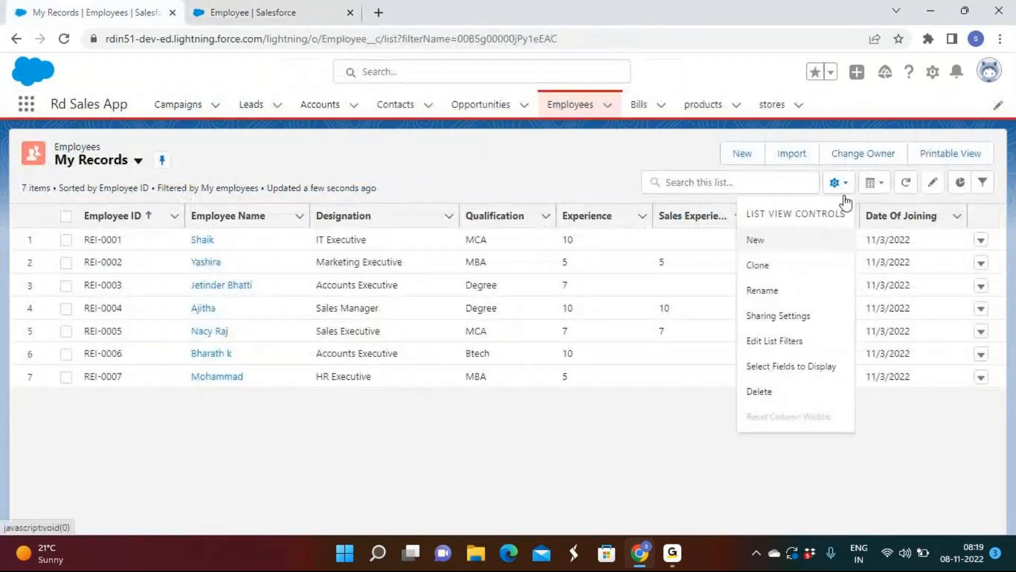
left_click(783, 369)
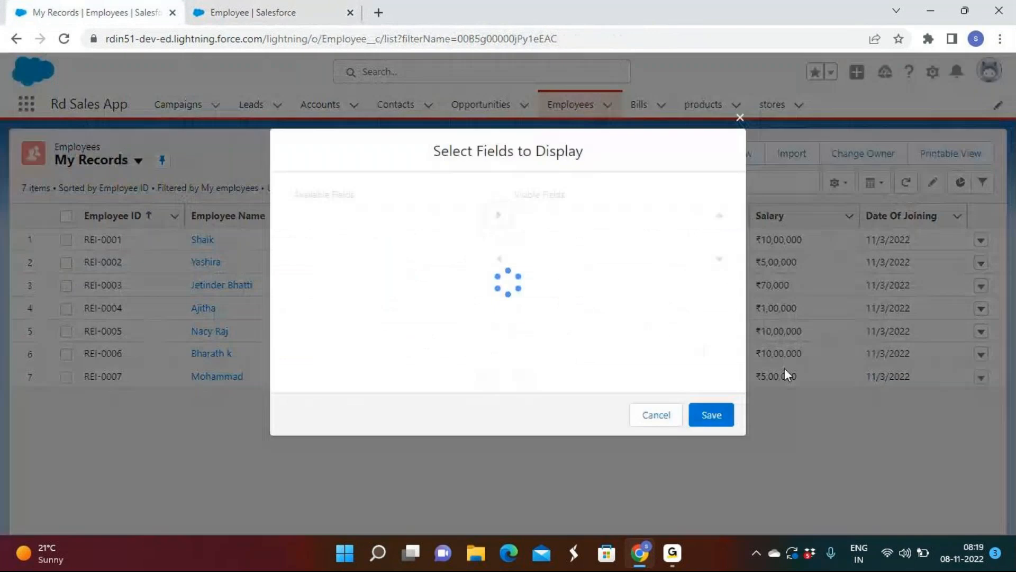
scroll(404, 317, "down", 5)
left_click(405, 335)
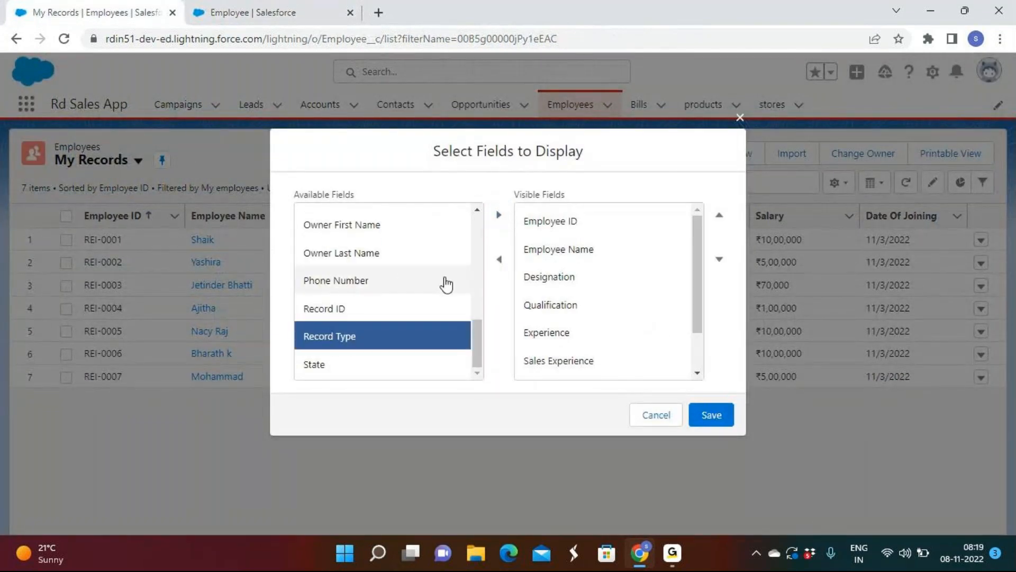
left_click(498, 215)
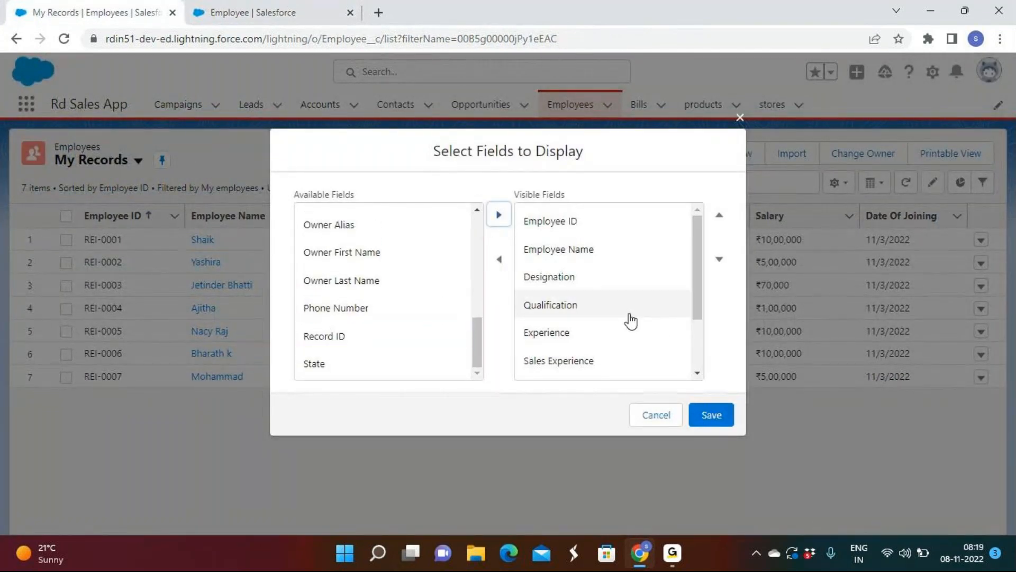
Step: Move Record Type up to directly after Employee ID in the visible fields and save the list view
scroll(628, 320, "down", 3)
left_click(578, 371)
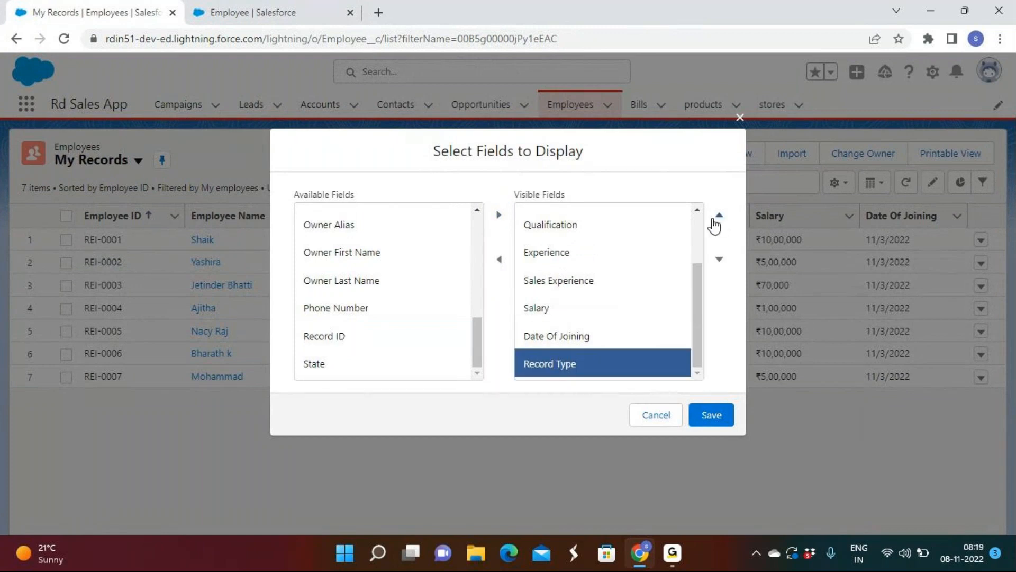
left_click(720, 214)
left_click(719, 215)
left_click(719, 215)
left_click(719, 215)
scroll(698, 275, "up", 3)
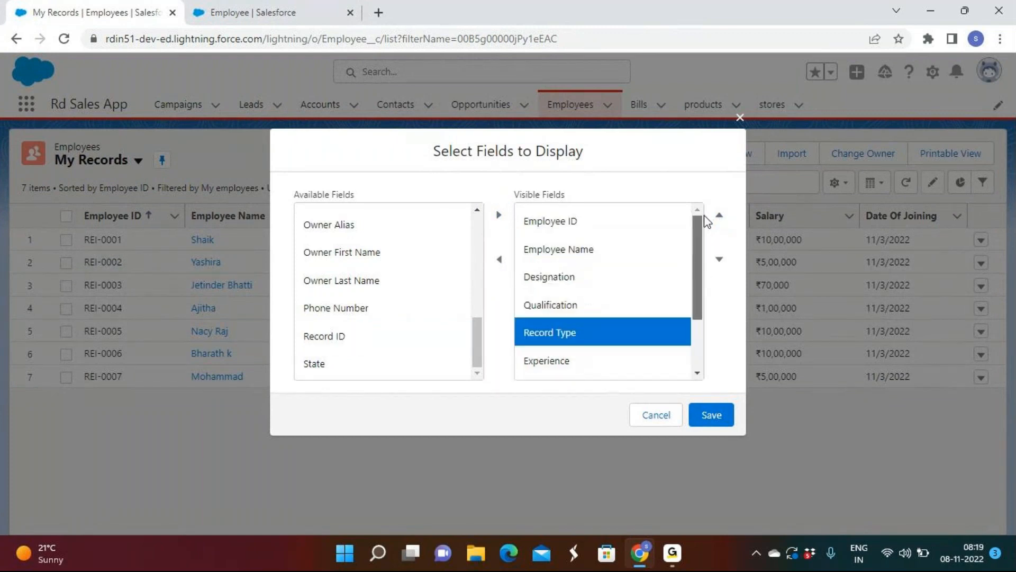
left_click(719, 215)
left_click(719, 215)
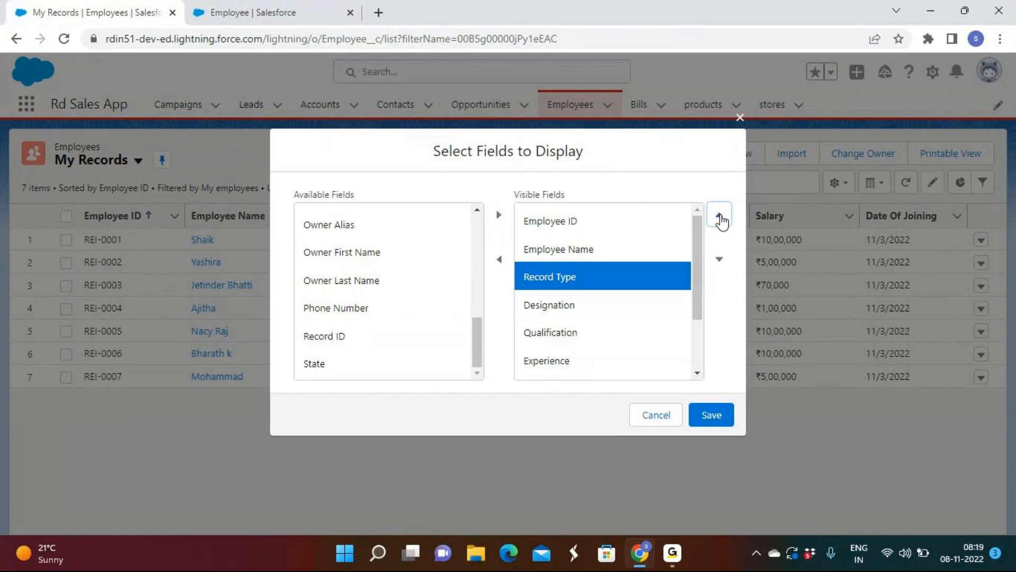
left_click(720, 215)
left_click(717, 420)
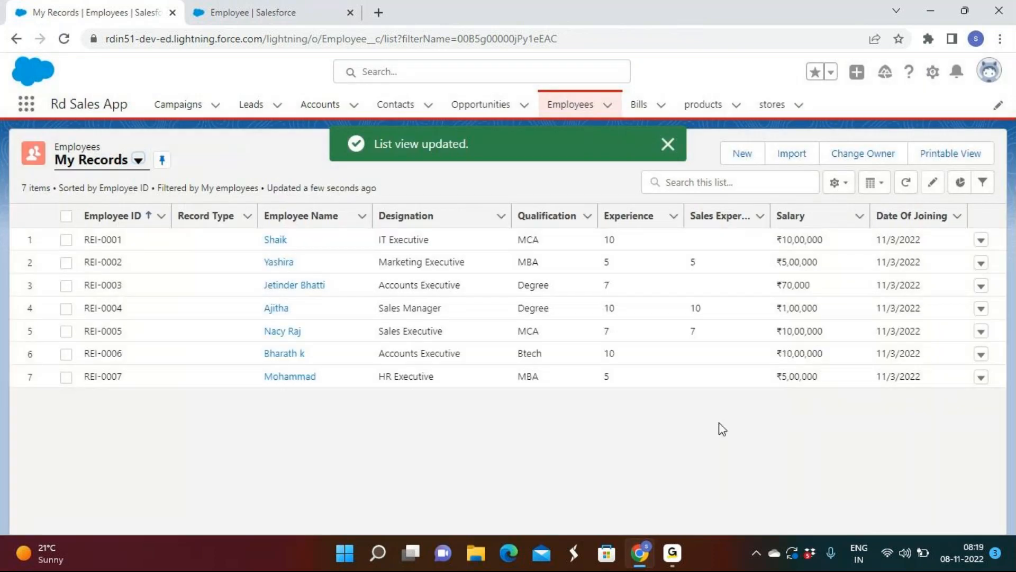
Step: Start a new Sales Department employee, entering the employee's name, designation Sales Executive and qualification MBA
left_click(743, 154)
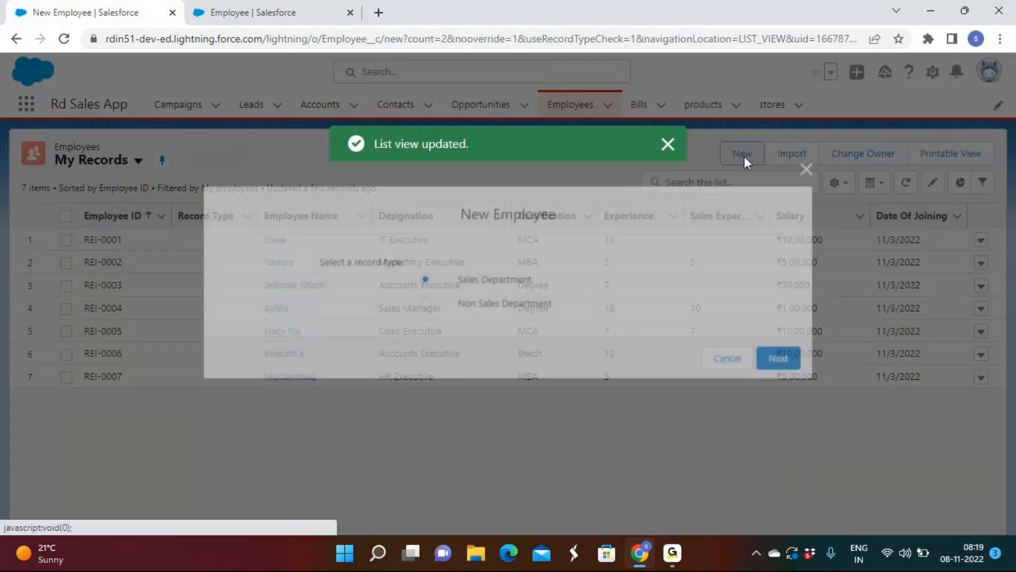
left_click(788, 360)
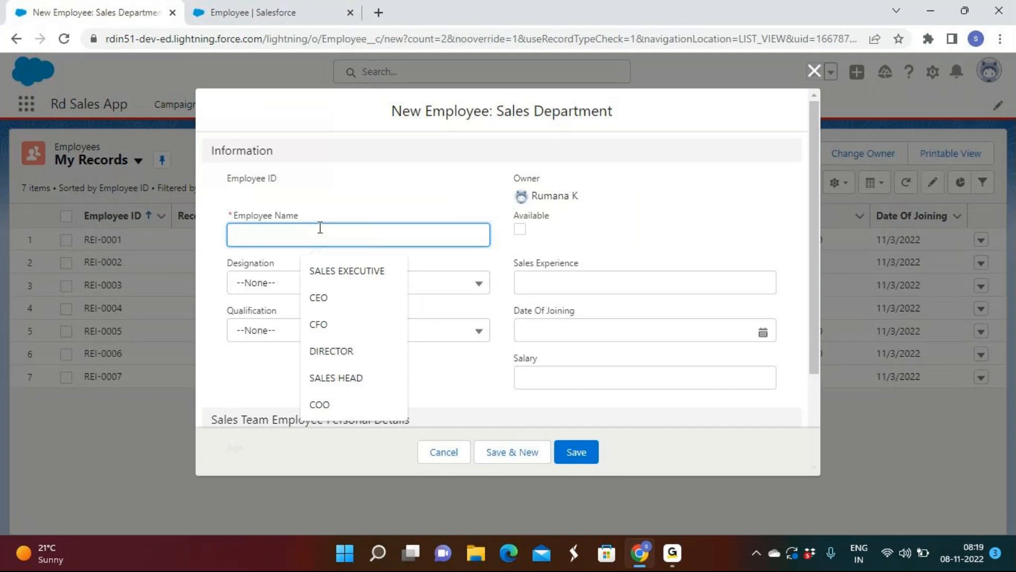
type("Subhan")
key("Tab")
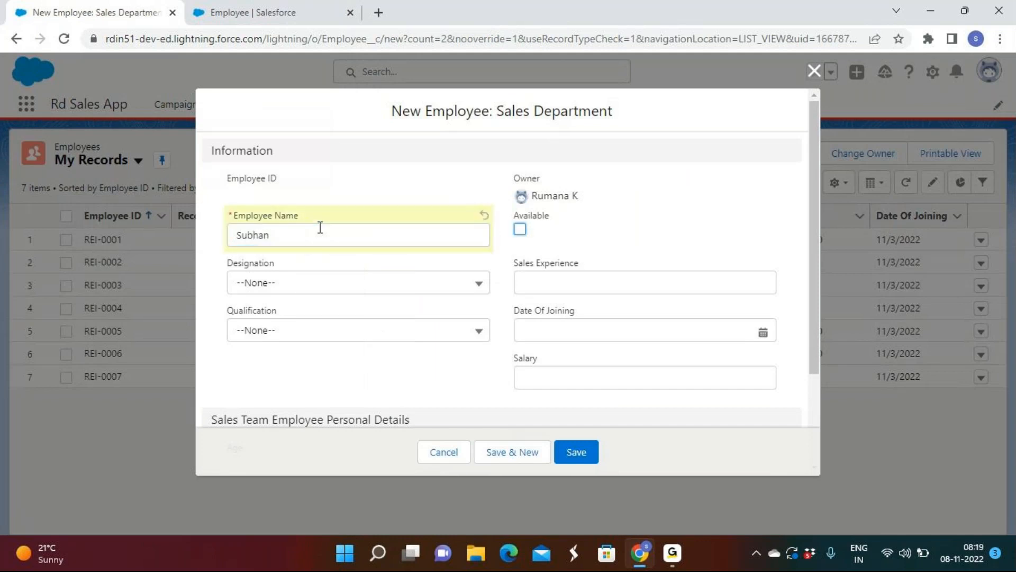
left_click(336, 283)
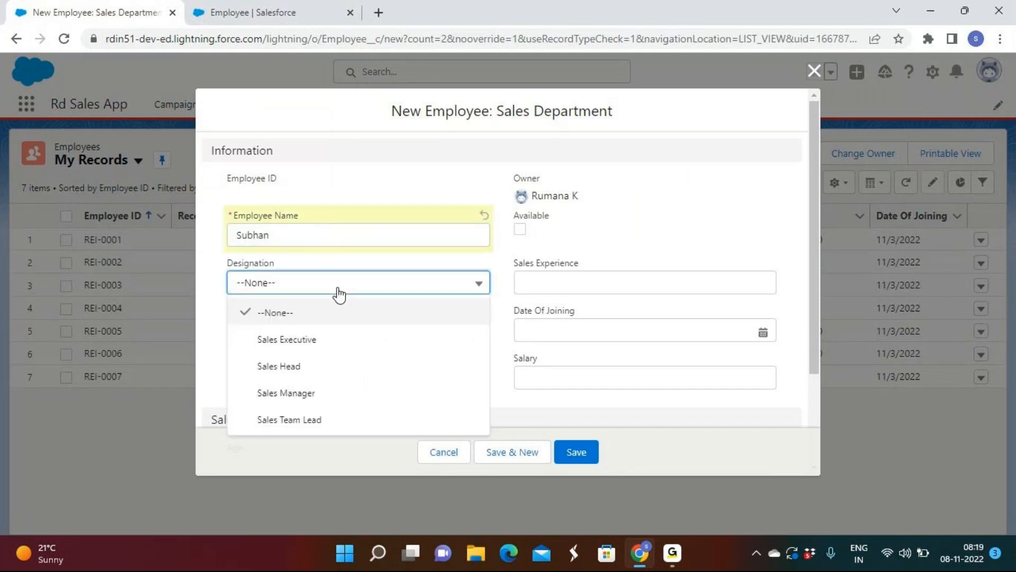
left_click(324, 338)
left_click(307, 328)
left_click(266, 413)
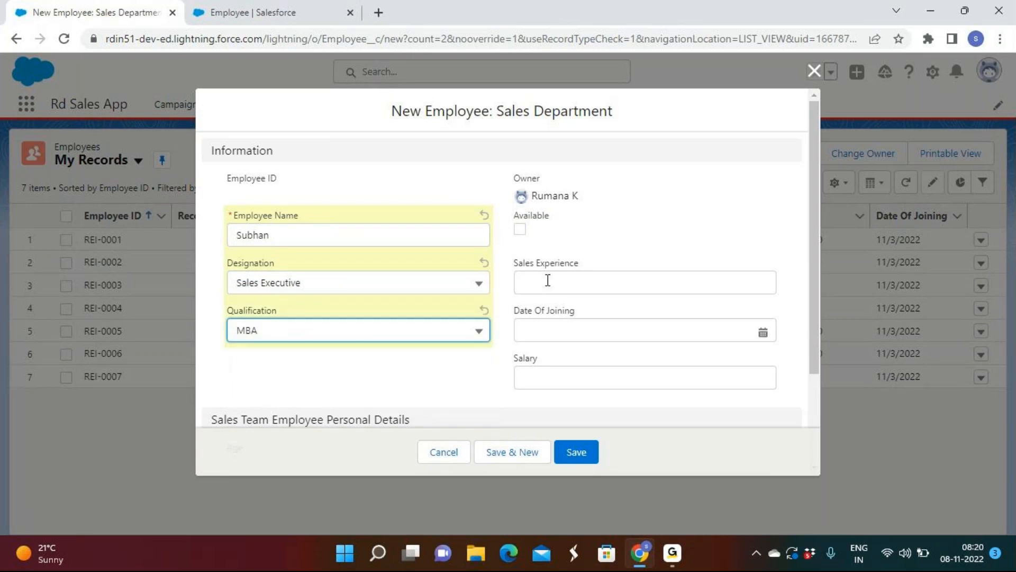
Step: Mark the employee as available, set sales experience 10, joining date 11/7/2022 and salary 1000000, and save the record
left_click(520, 229)
left_click(532, 286)
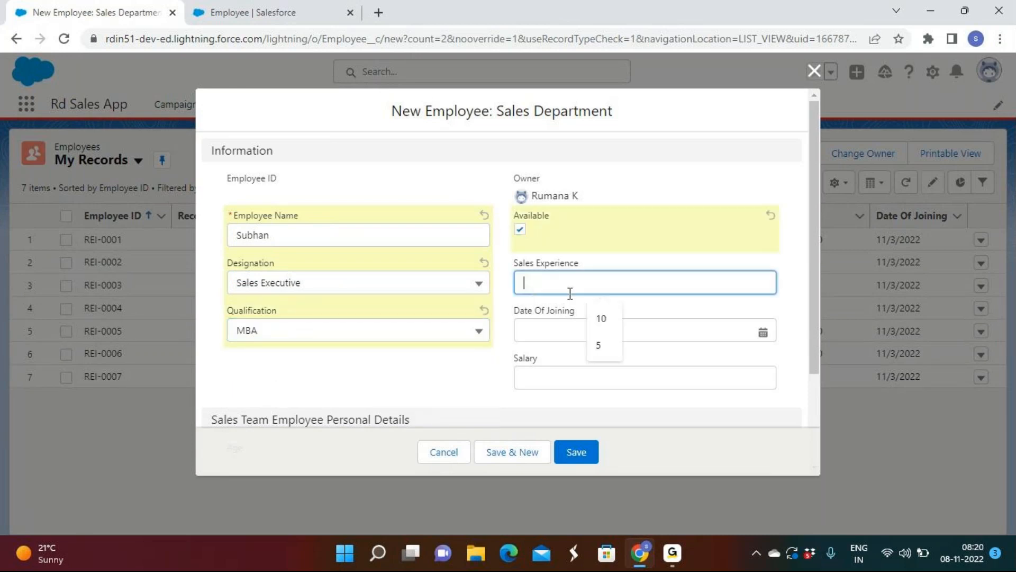
left_click(601, 318)
left_click(526, 329)
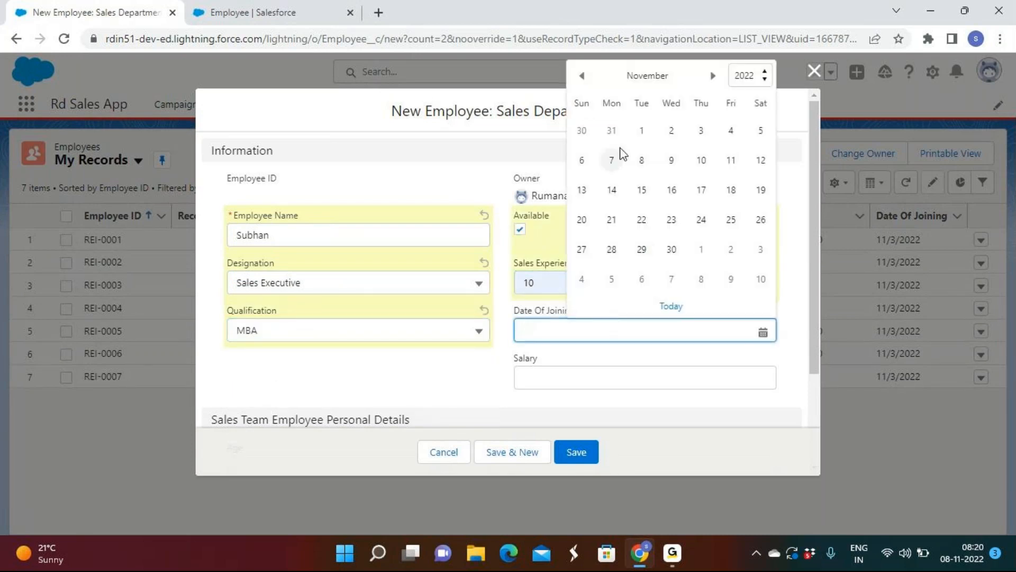
left_click(614, 160)
left_click(536, 372)
type("1000000")
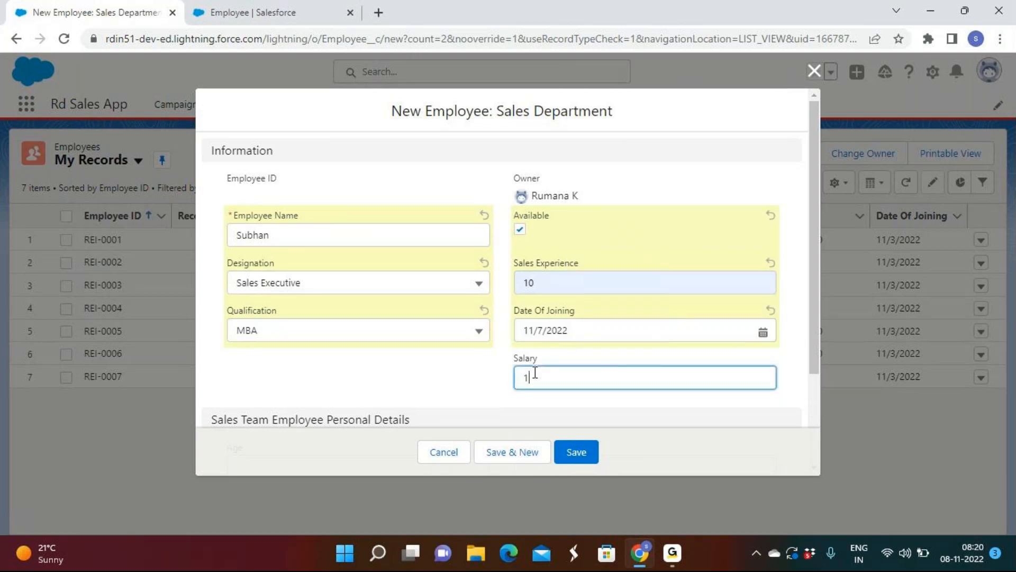
left_click(575, 450)
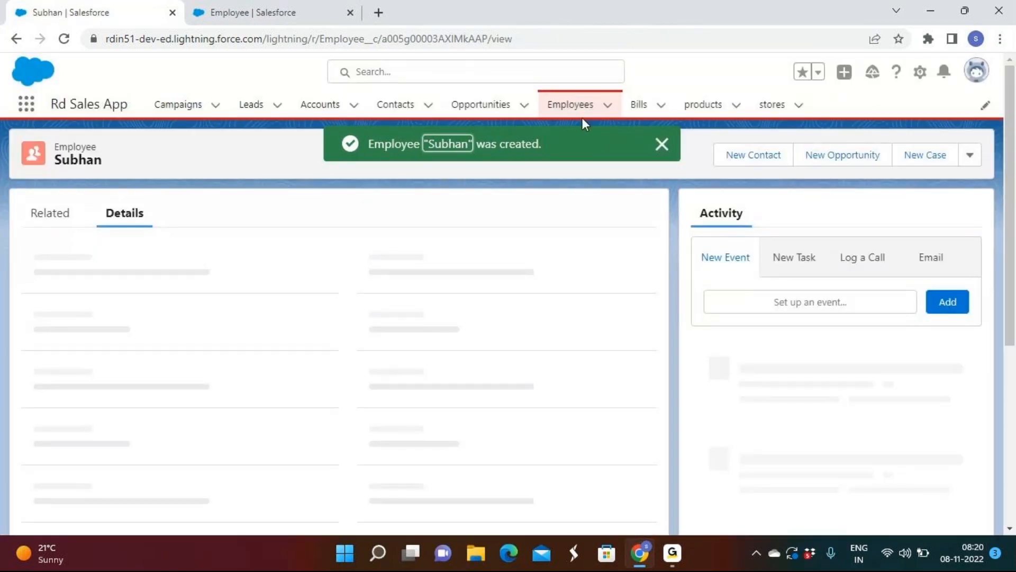
Step: Check the Record Type column in the Employees list, view the details of employee REI-0001, and return to the list
left_click(582, 109)
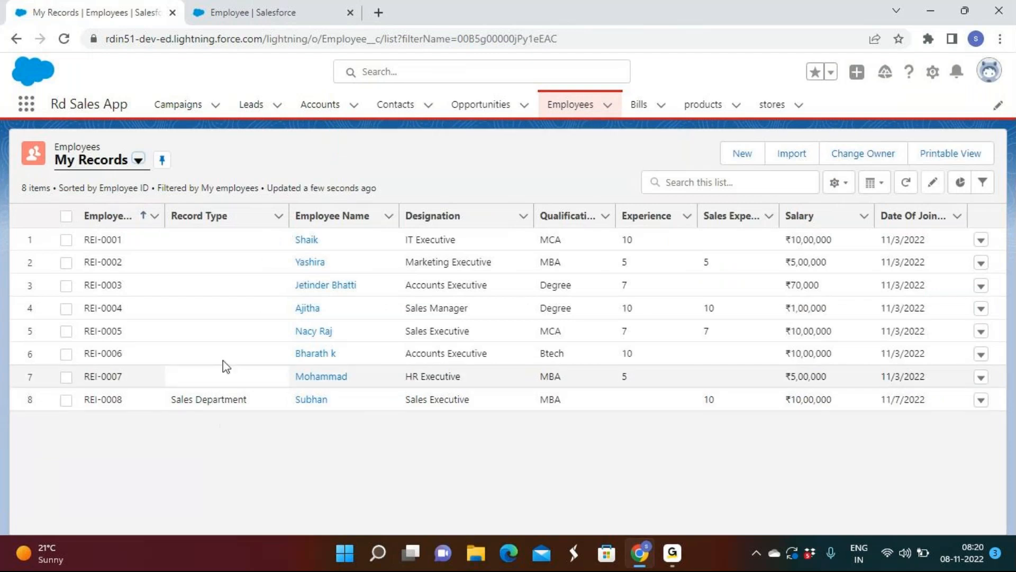
left_click(307, 241)
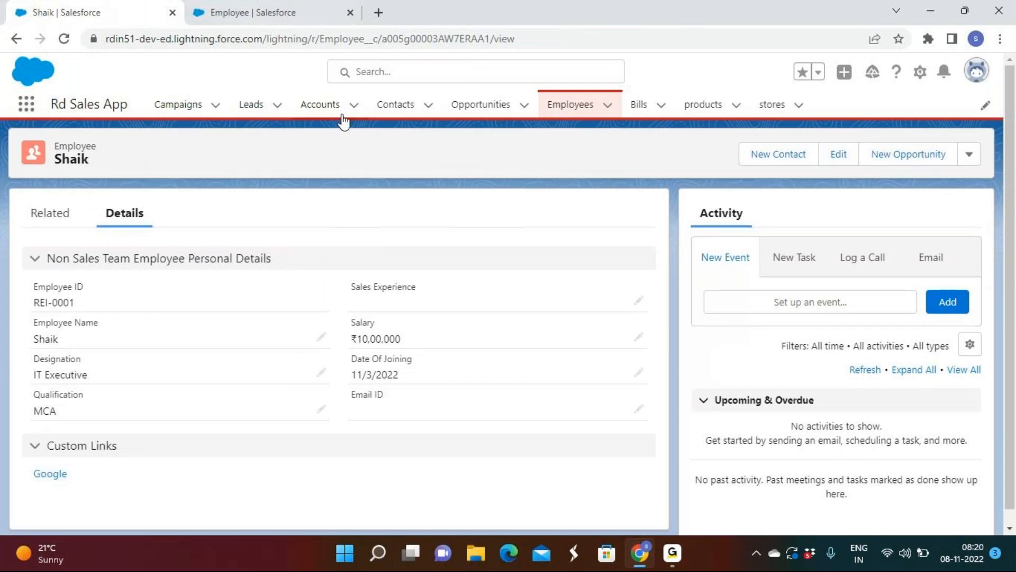
left_click(575, 105)
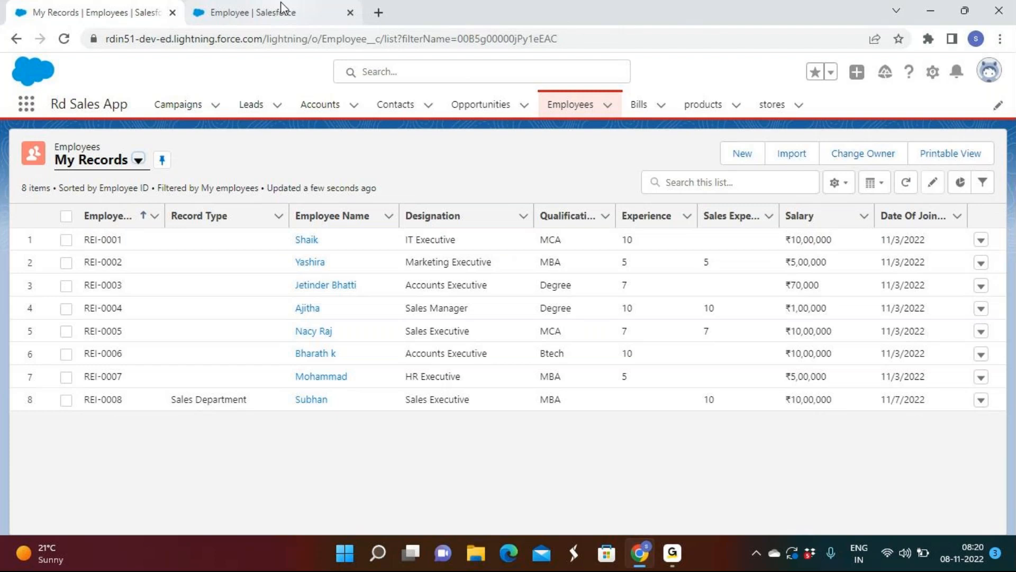
Step: Add the Record Type field to the detail section of the Employee object's Employee Layout and save it
left_click(269, 18)
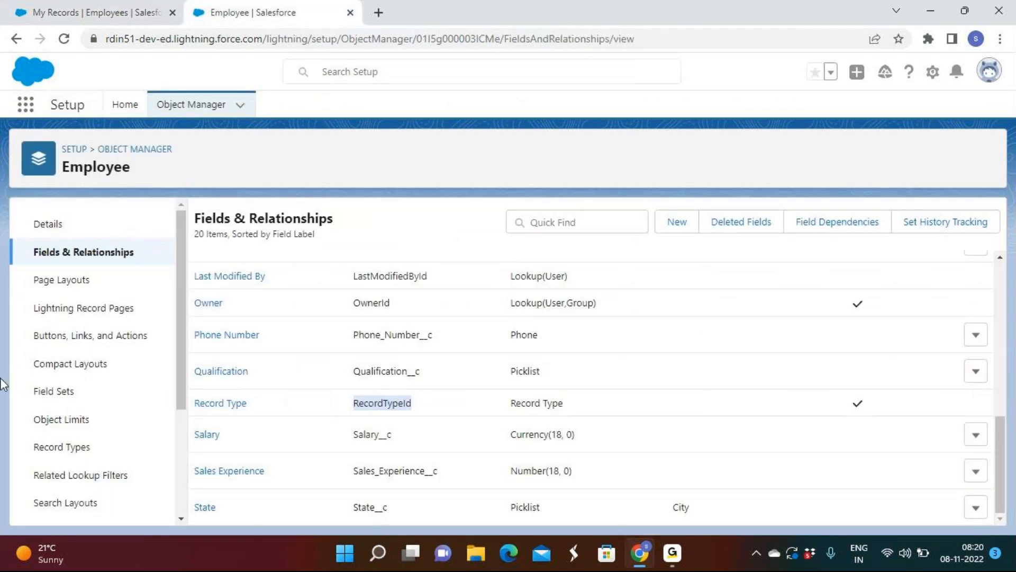
left_click(62, 279)
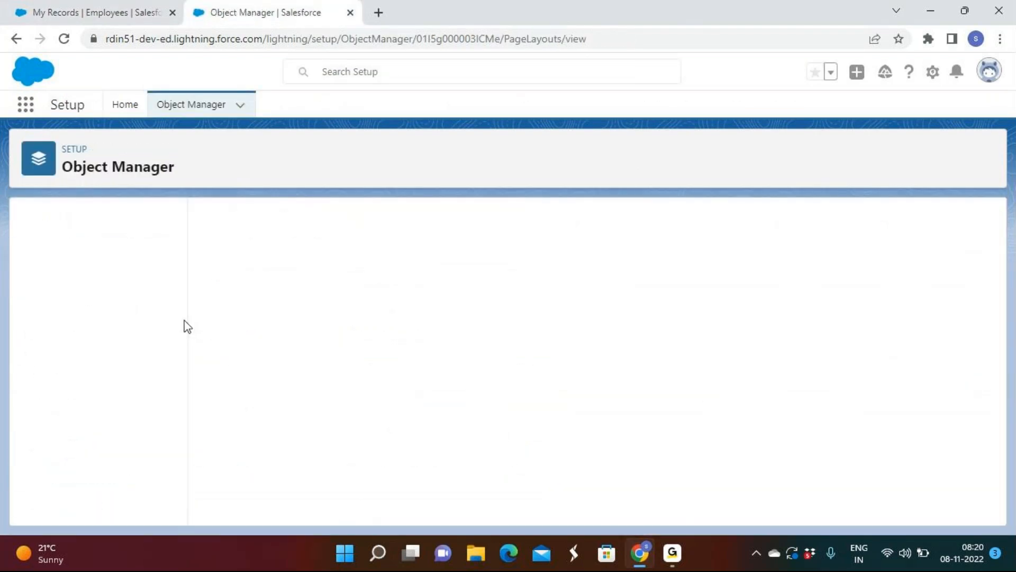
left_click(241, 323)
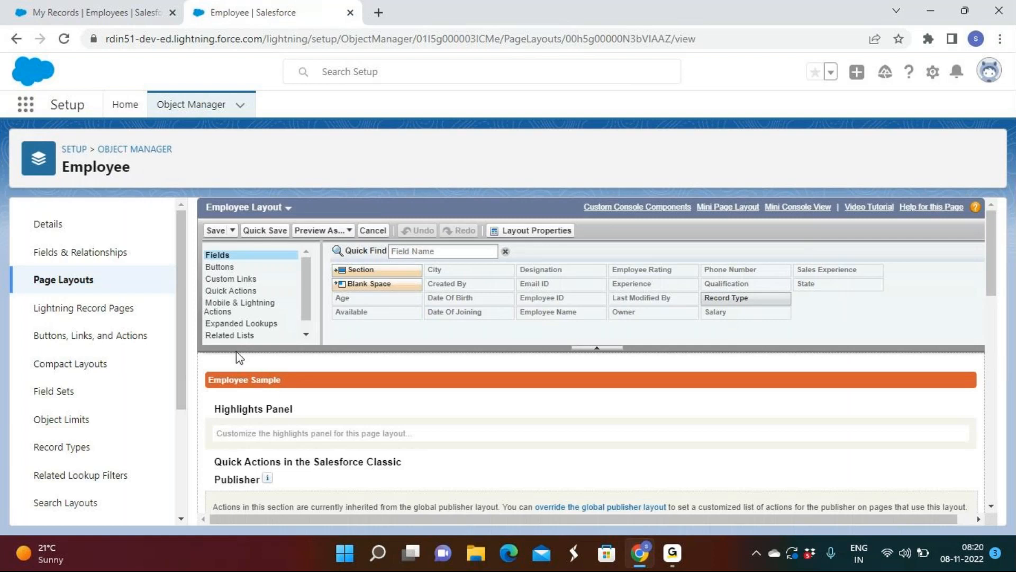
scroll(284, 313, "down", 5)
scroll(504, 380, "down", 8)
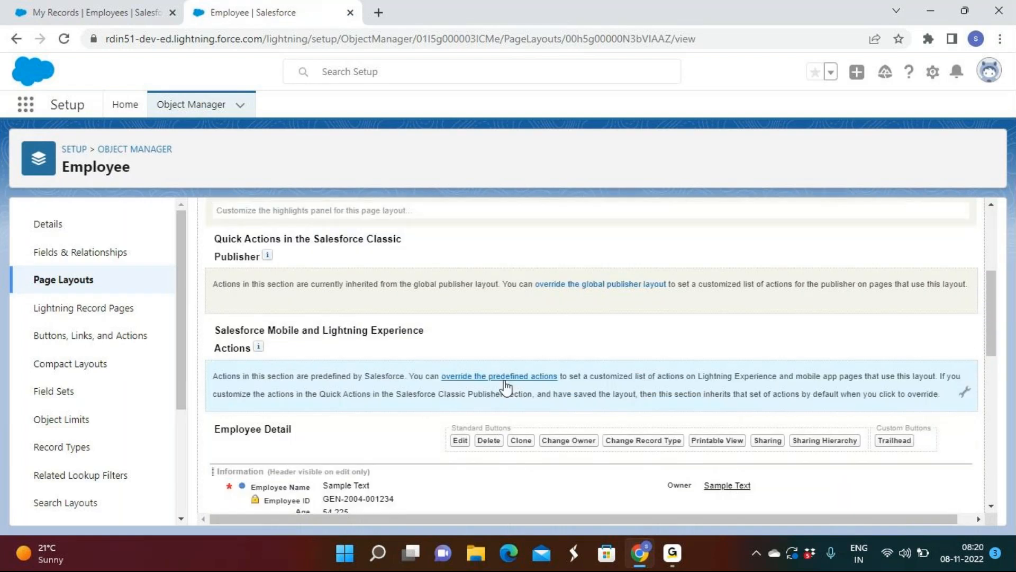
left_click_drag(731, 284, 317, 405)
left_click(215, 211)
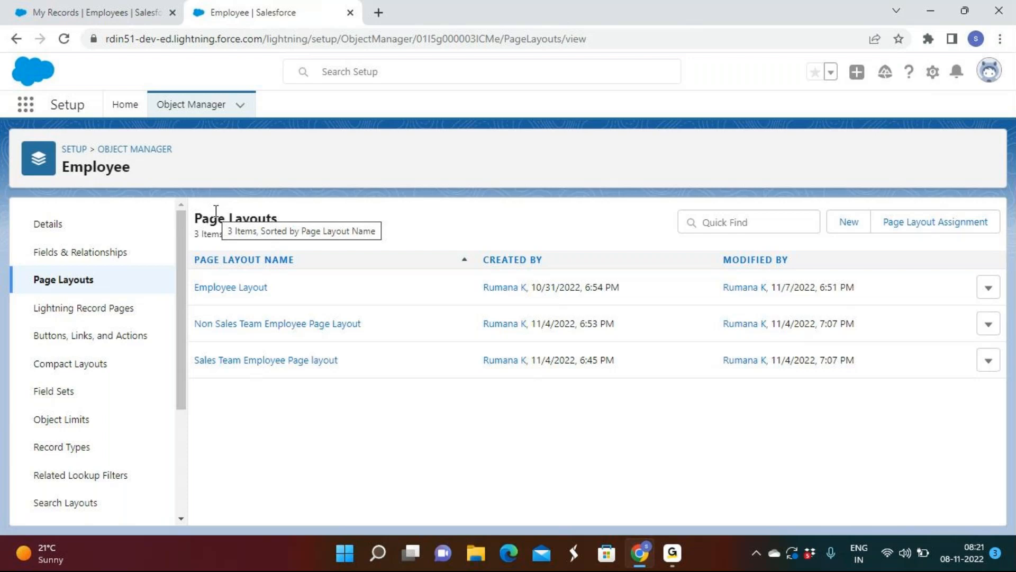
Step: Add the Record Type field to the detail section of the Non Sales Team Employee Page Layout and save it
left_click(257, 324)
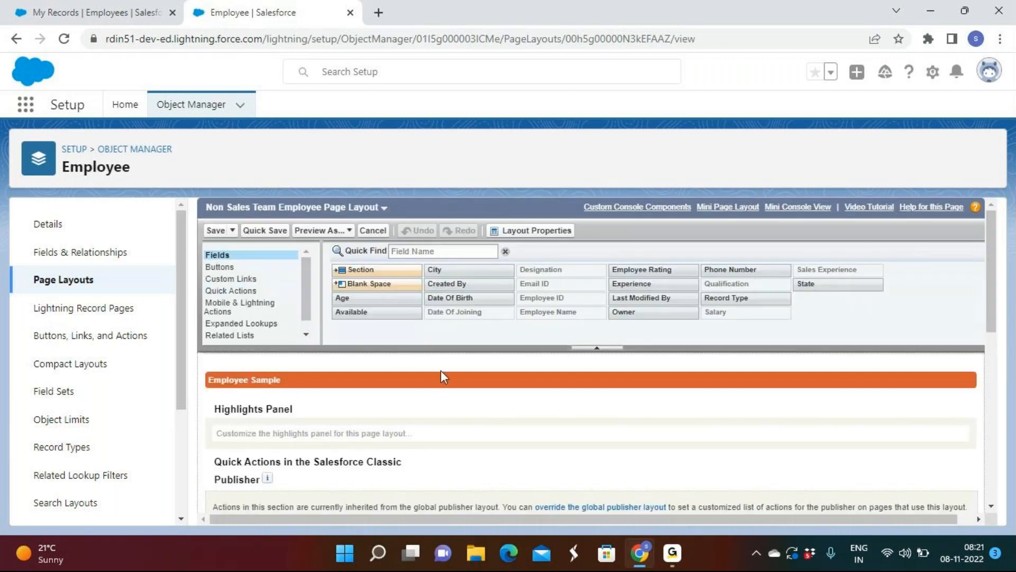
scroll(466, 383, "down", 1)
scroll(491, 396, "down", 2)
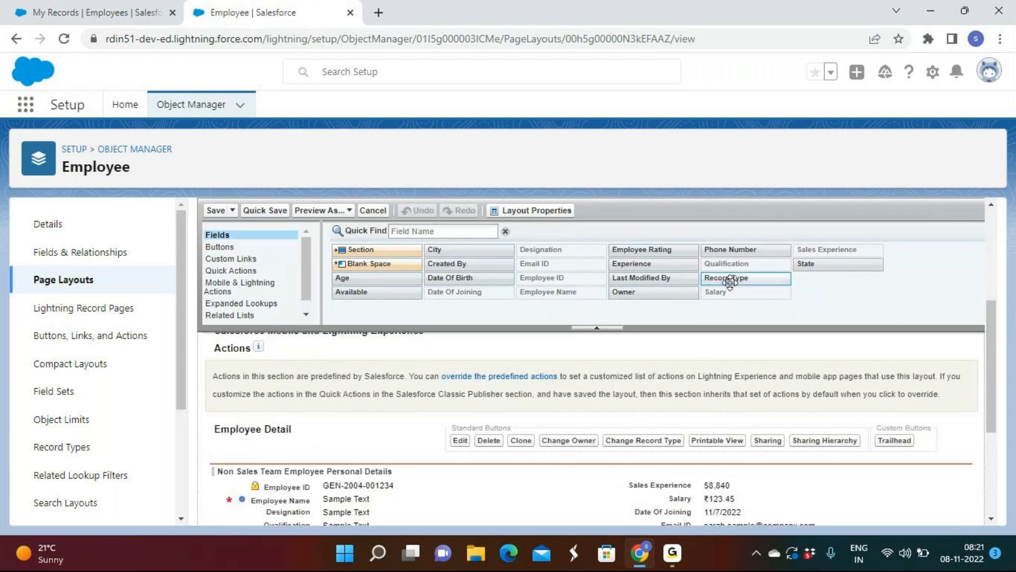
left_click_drag(729, 279, 319, 439)
left_click(215, 211)
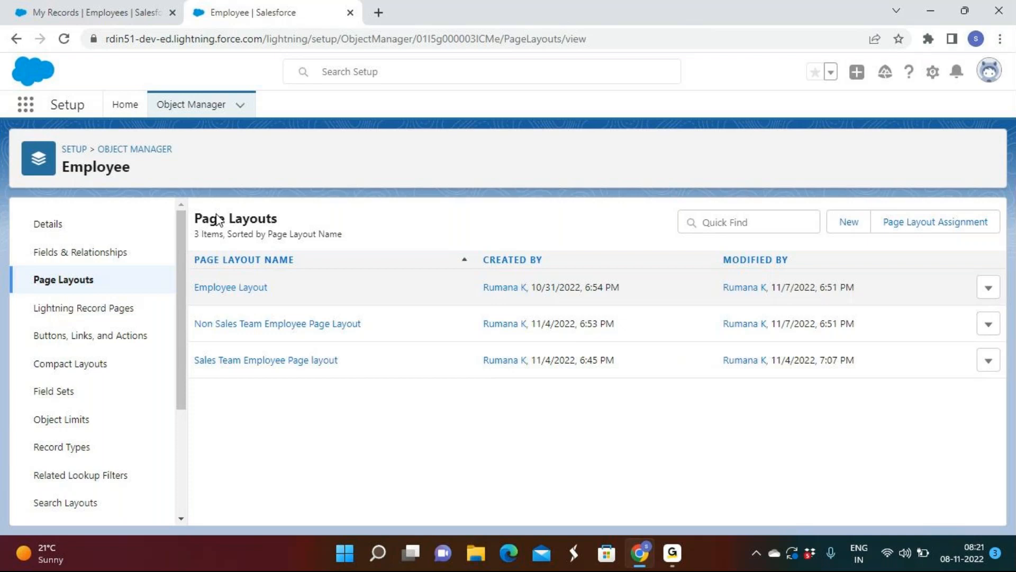
Step: Add the Record Type field below Employee ID in the Sales Team Employee Page layout's Information section and save the layout
left_click(242, 362)
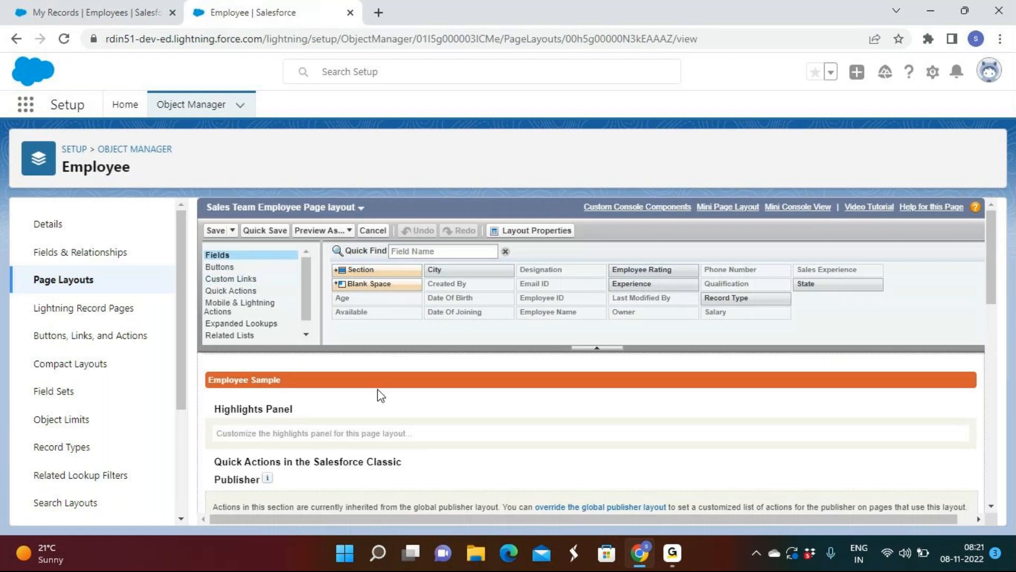
scroll(376, 392, "down", 5)
scroll(378, 394, "down", 3)
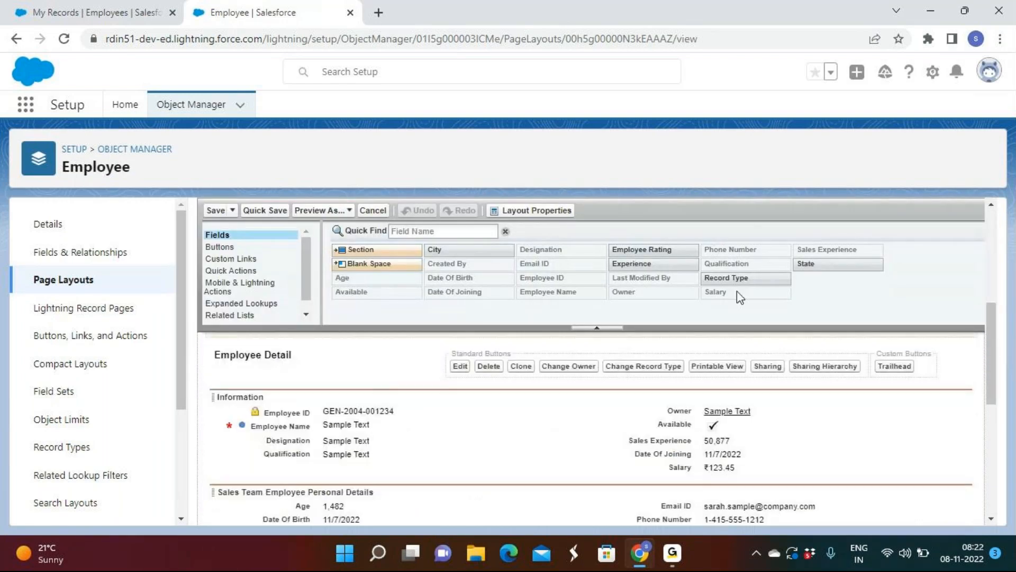
left_click_drag(742, 277, 320, 424)
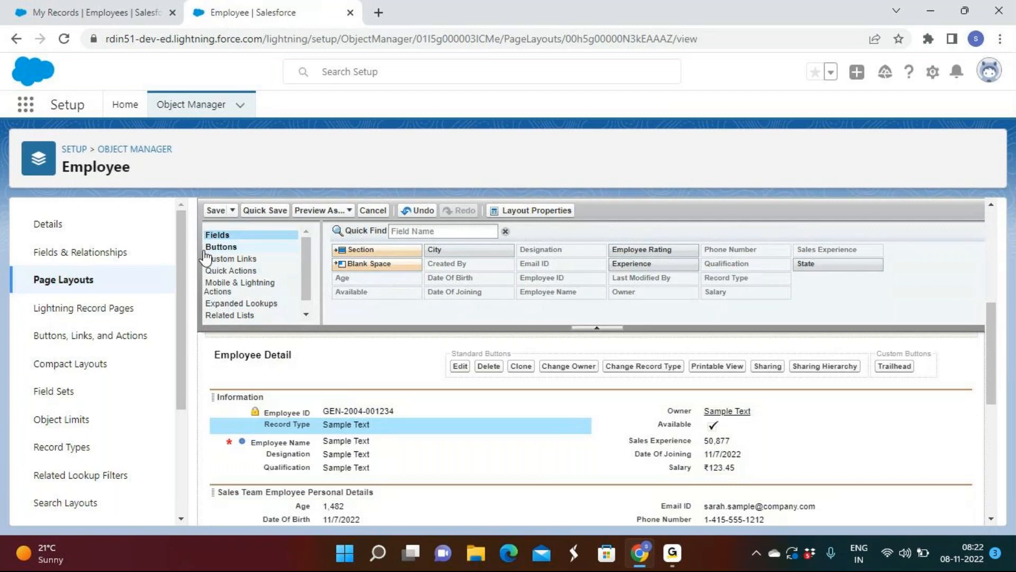
left_click(217, 211)
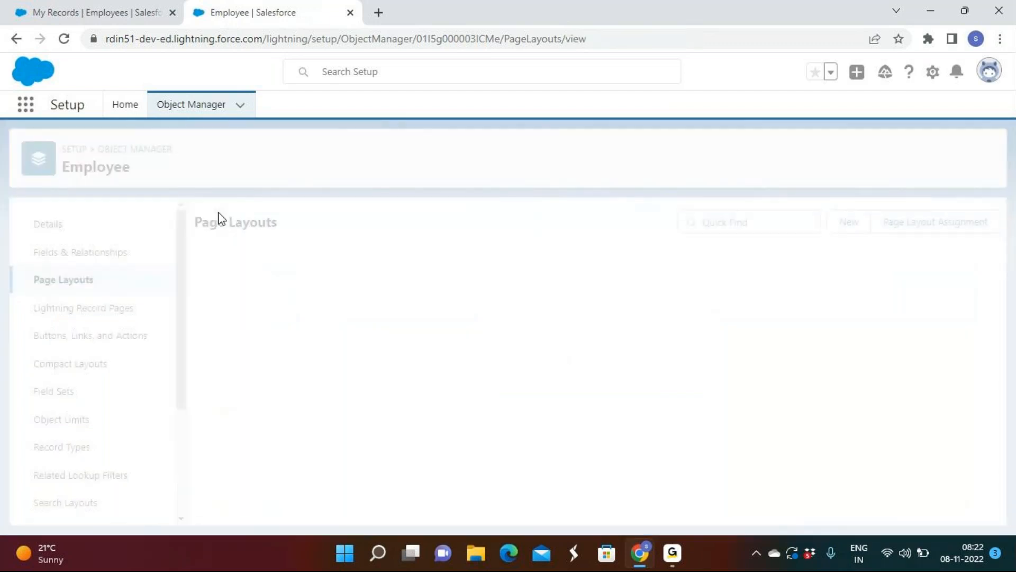
Step: Return to the Employees list and reload it
left_click(63, 7)
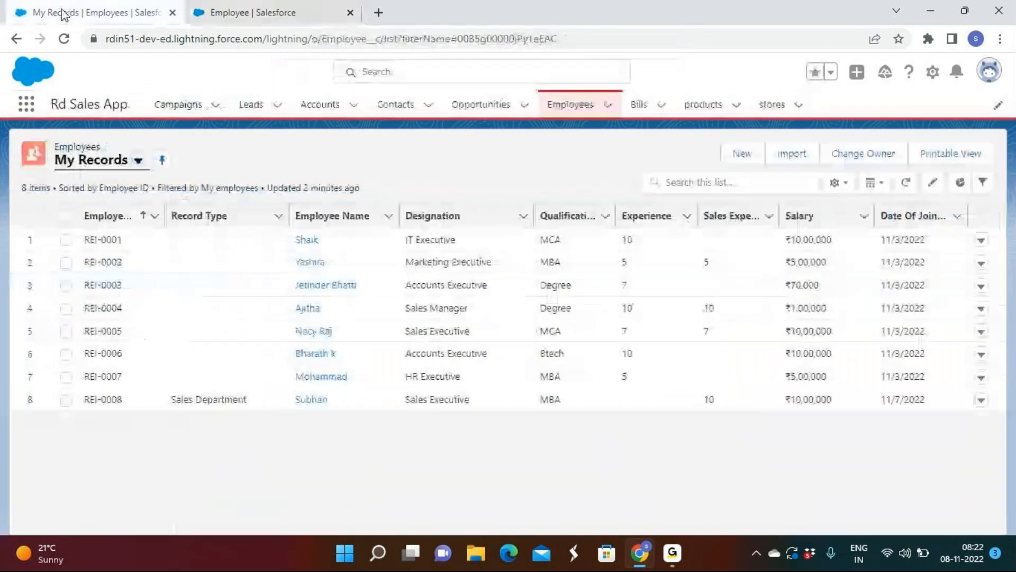
left_click(64, 39)
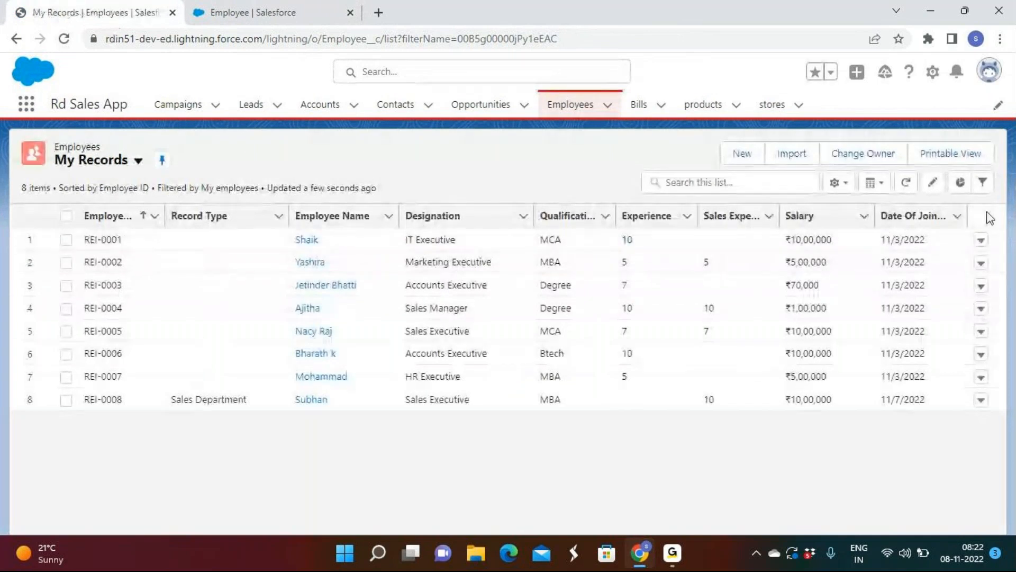
Step: Change the record type of the IT Executive's employee record to Non Sales Department and save it
left_click(310, 243)
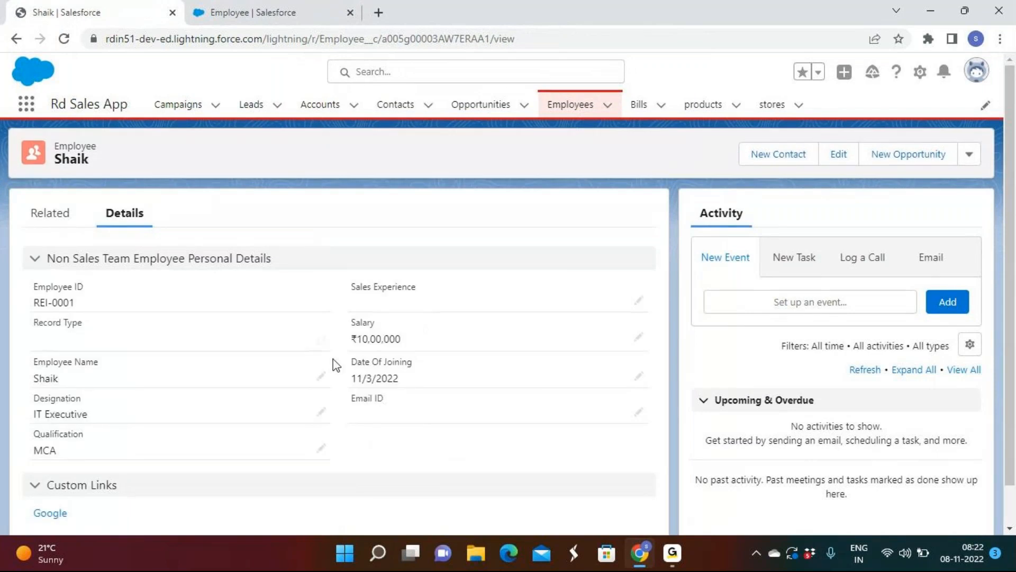
left_click(322, 339)
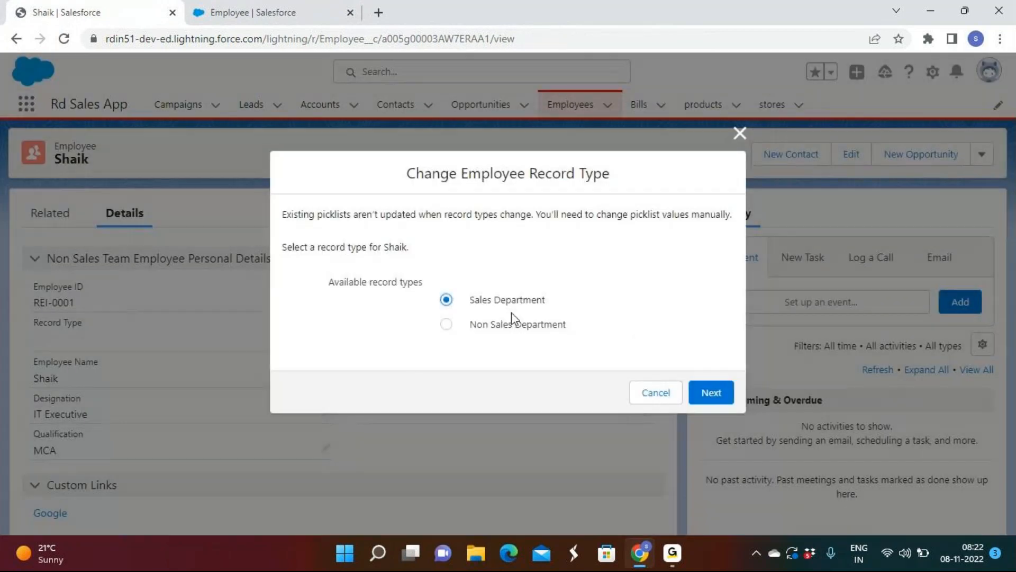
left_click(511, 328)
left_click(729, 395)
left_click(577, 452)
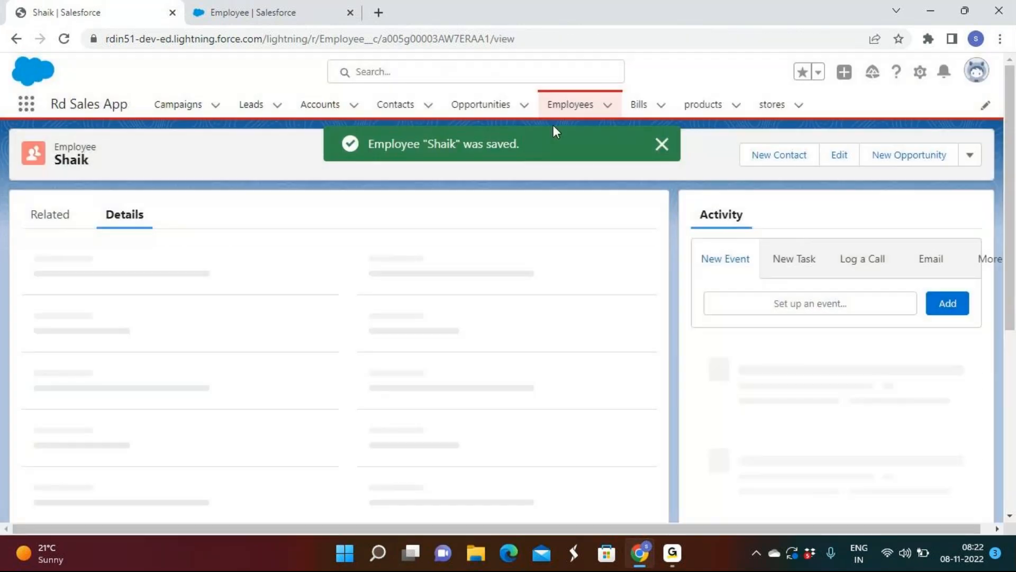
Step: Change the record type of the Marketing Executive's employee record to Non Sales Department and save it
left_click(564, 113)
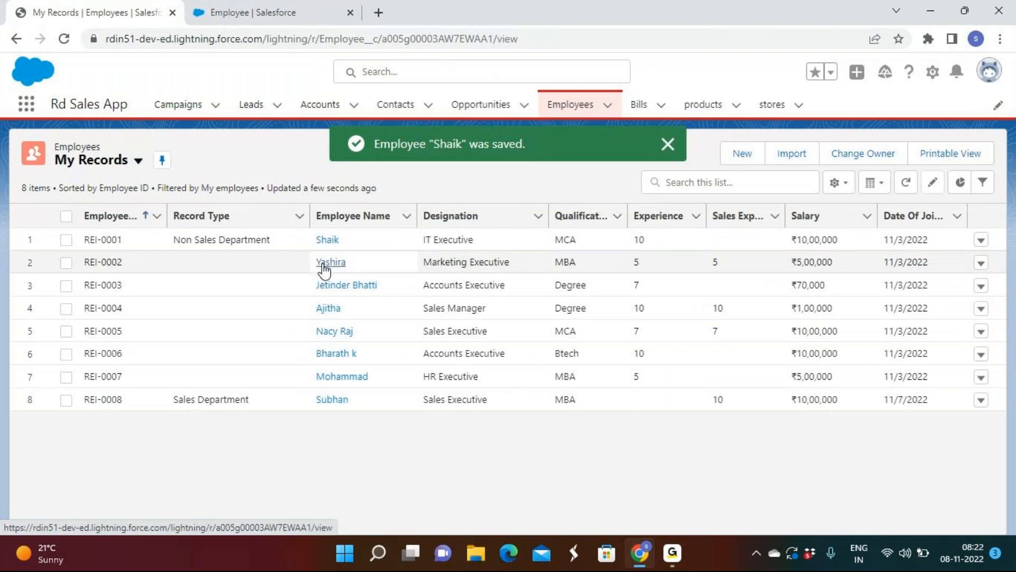
left_click(324, 263)
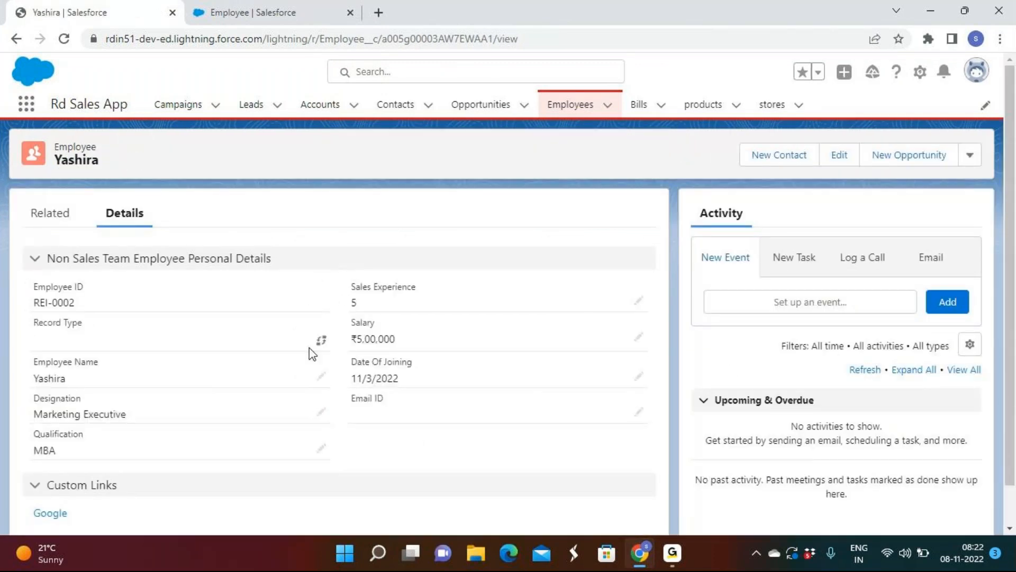
left_click(323, 340)
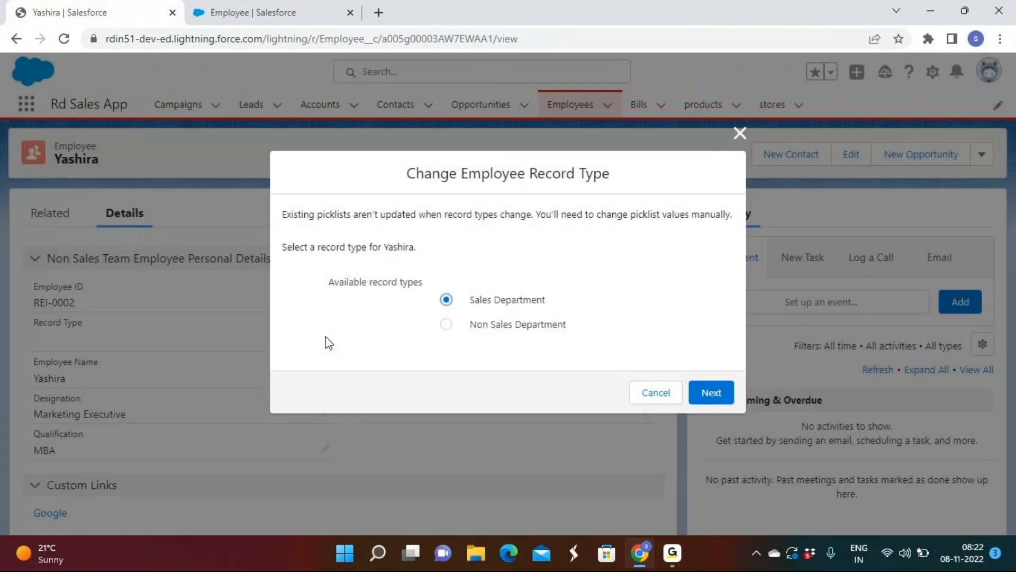
left_click(506, 325)
left_click(710, 394)
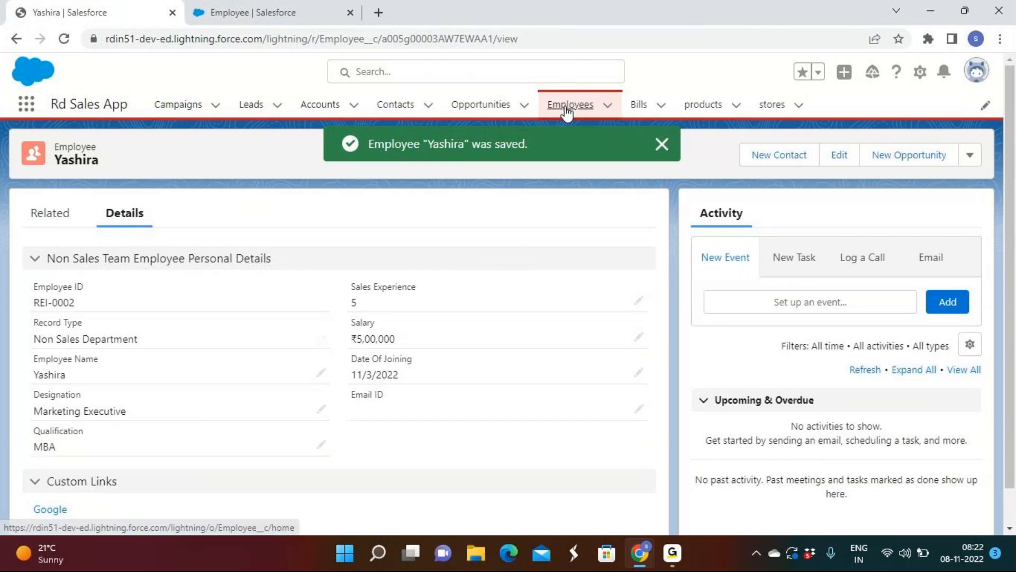
Step: Assign the Non Sales Department record type to the Accounts Executive with the Degree qualification and save the record
left_click(567, 108)
left_click(341, 288)
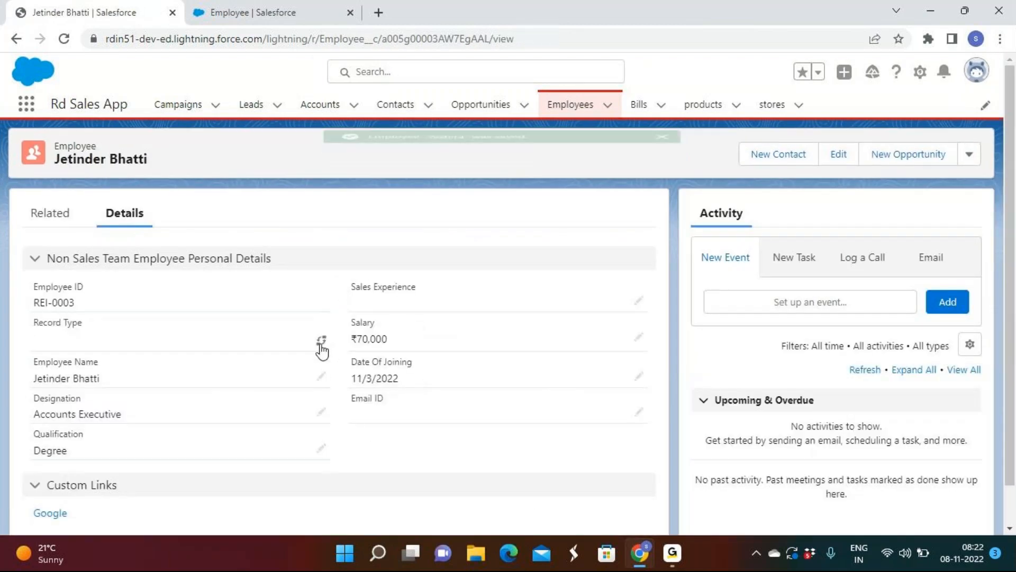
left_click(321, 340)
left_click(524, 324)
left_click(710, 391)
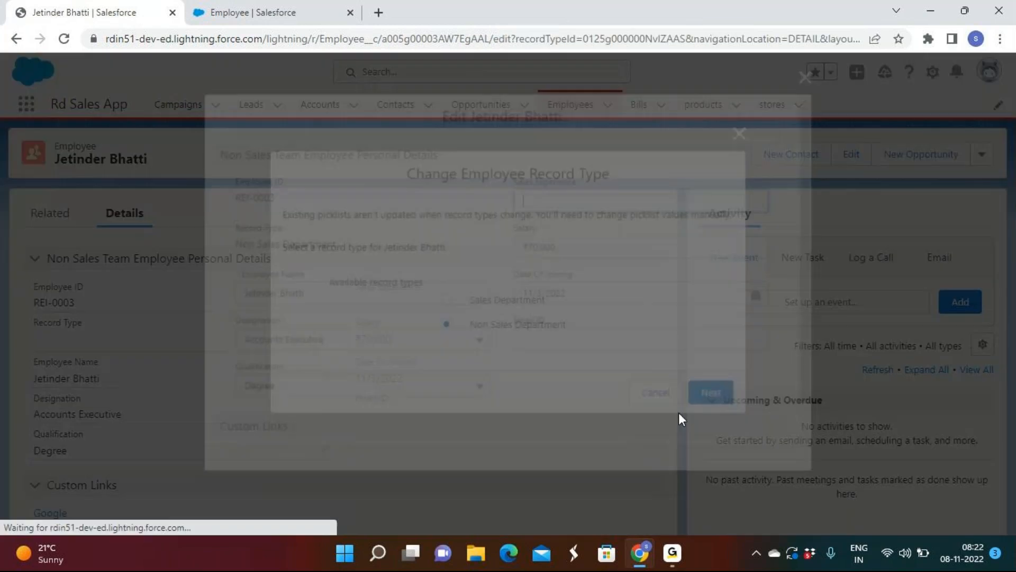
left_click(595, 449)
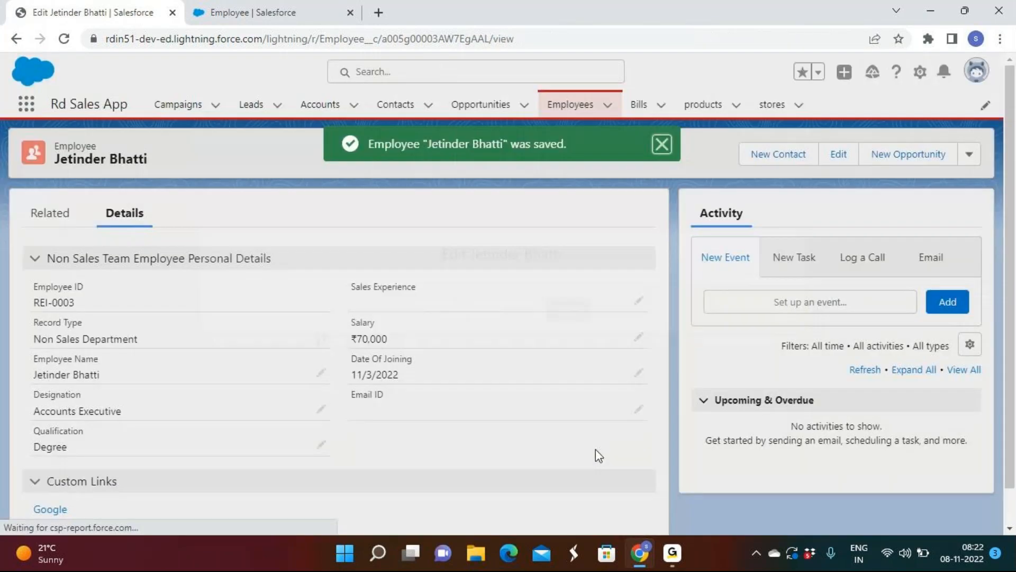
Step: Assign the Sales Department record type to the Sales Manager's employee record and save it
left_click(570, 104)
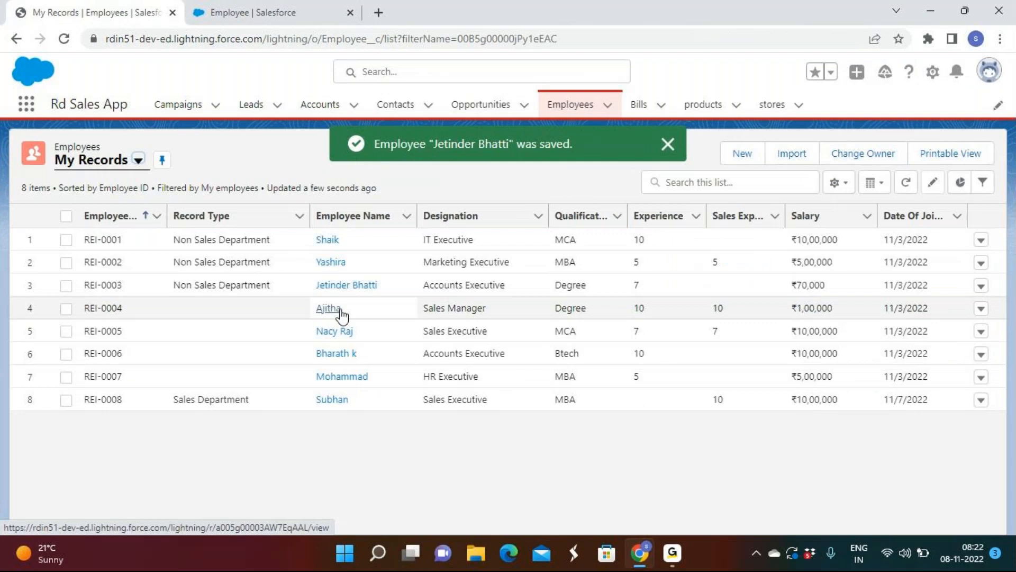
left_click(339, 310)
left_click(326, 343)
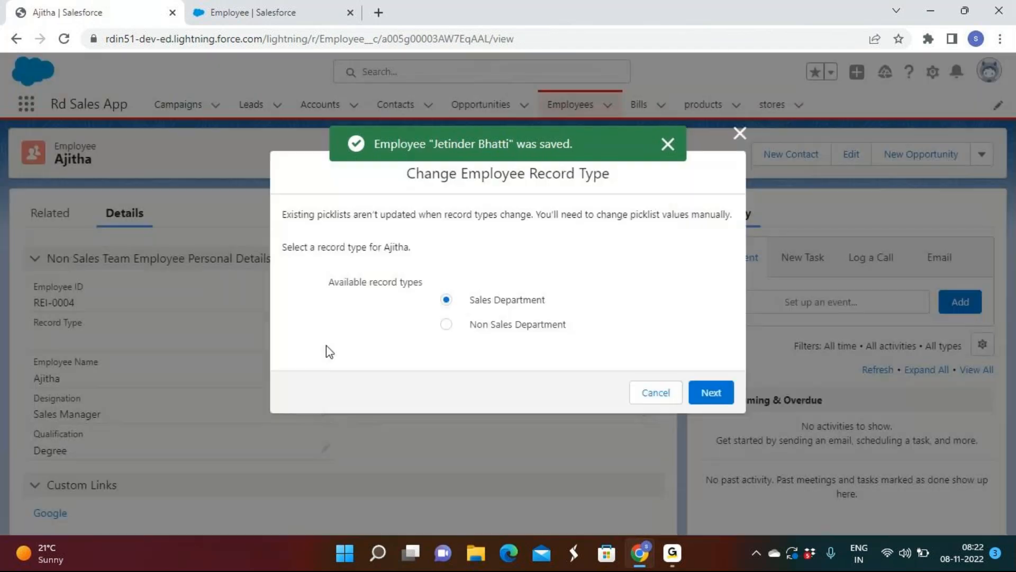
left_click(709, 401)
left_click(574, 451)
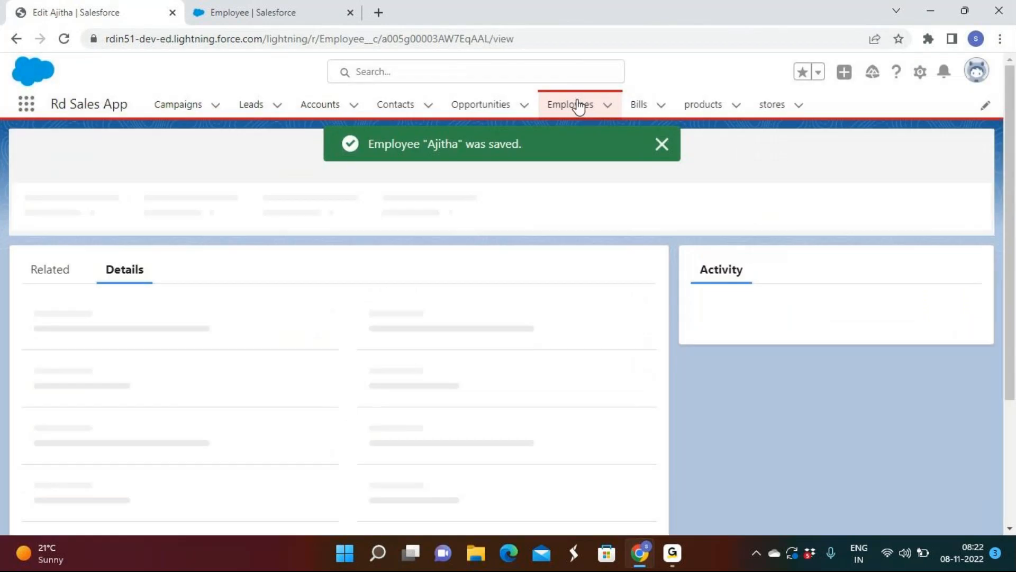
Step: Assign the Sales Department record type to the Sales Executive with the MCA qualification and save the record
left_click(580, 108)
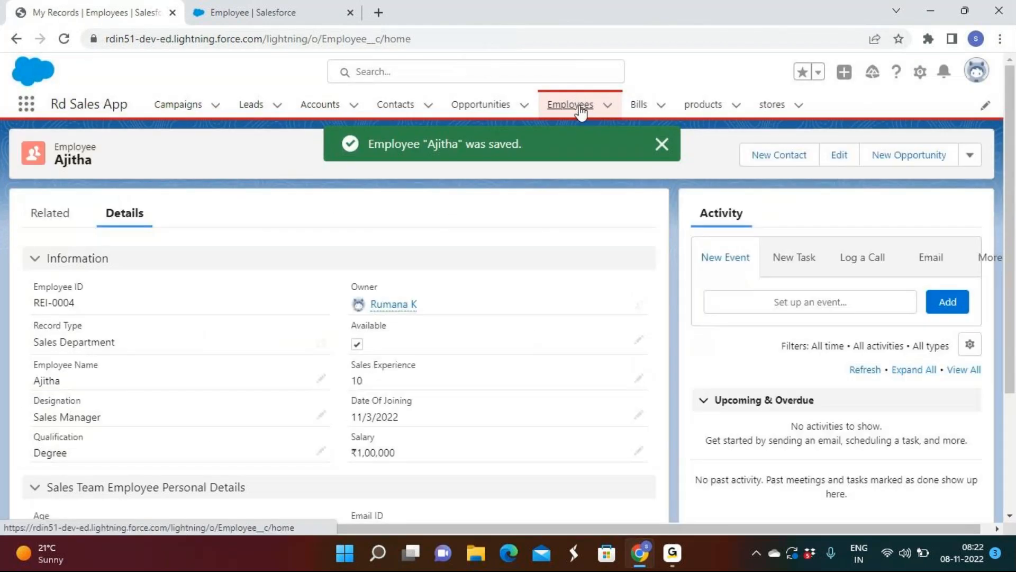
left_click(330, 333)
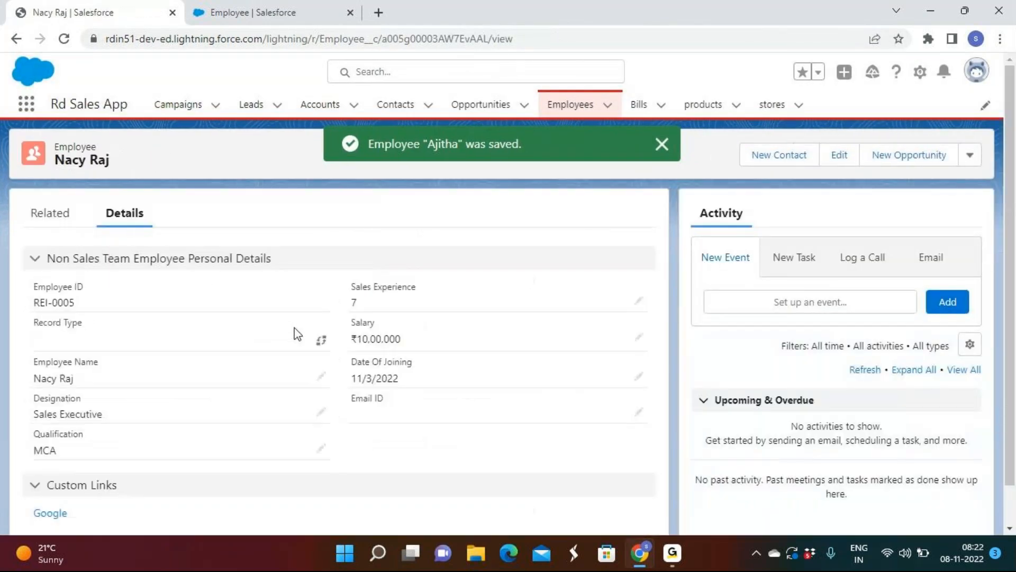
left_click(320, 340)
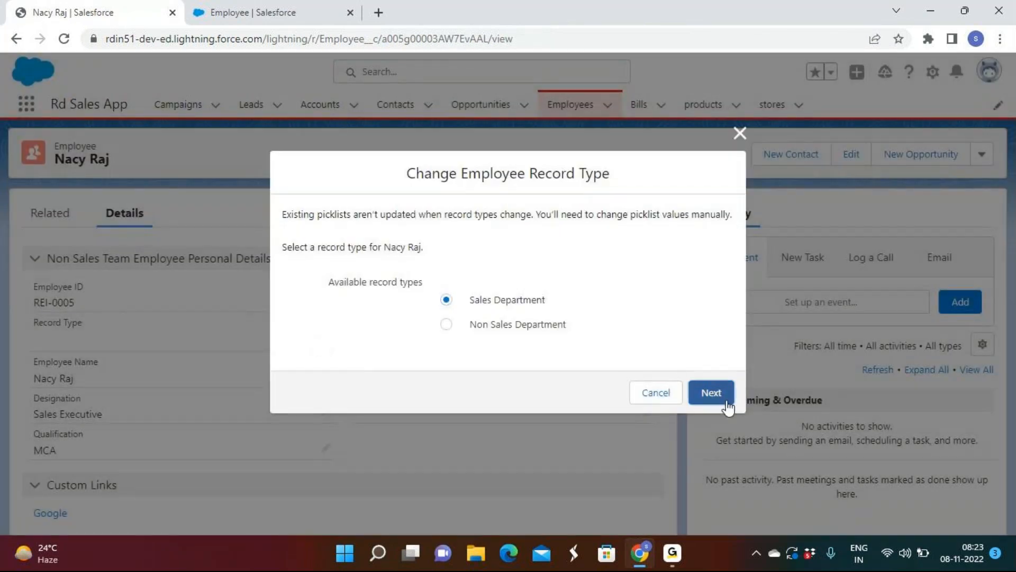
left_click(712, 396)
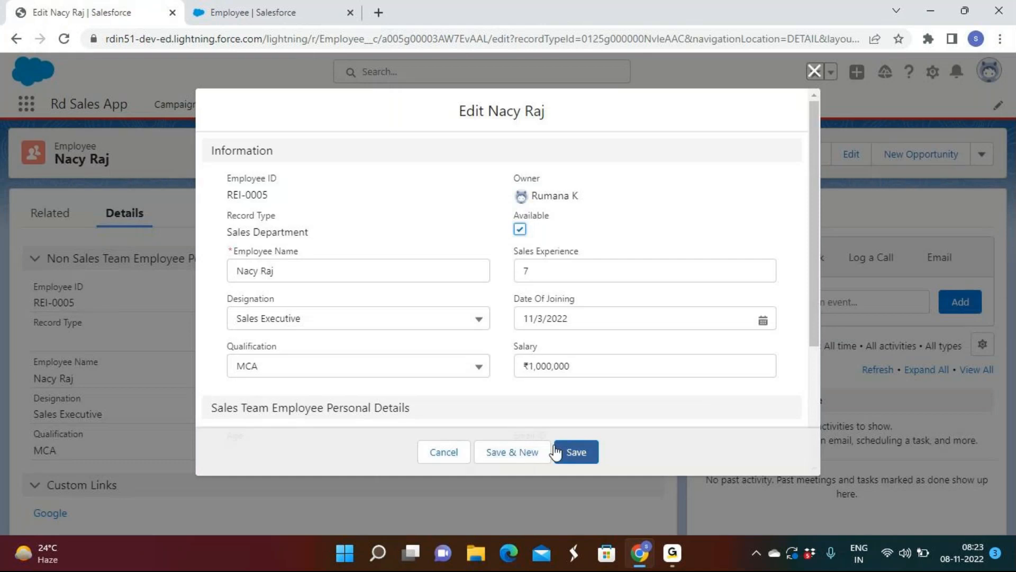
left_click(569, 447)
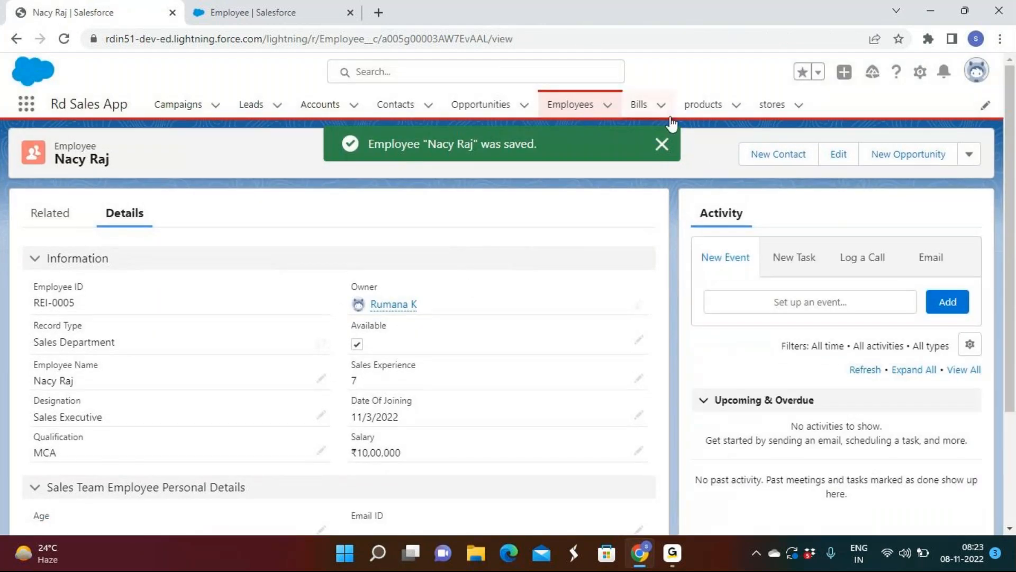
Step: Assign the Non Sales Department record type to the Accounts Executive with the Btech qualification and save the record
left_click(570, 111)
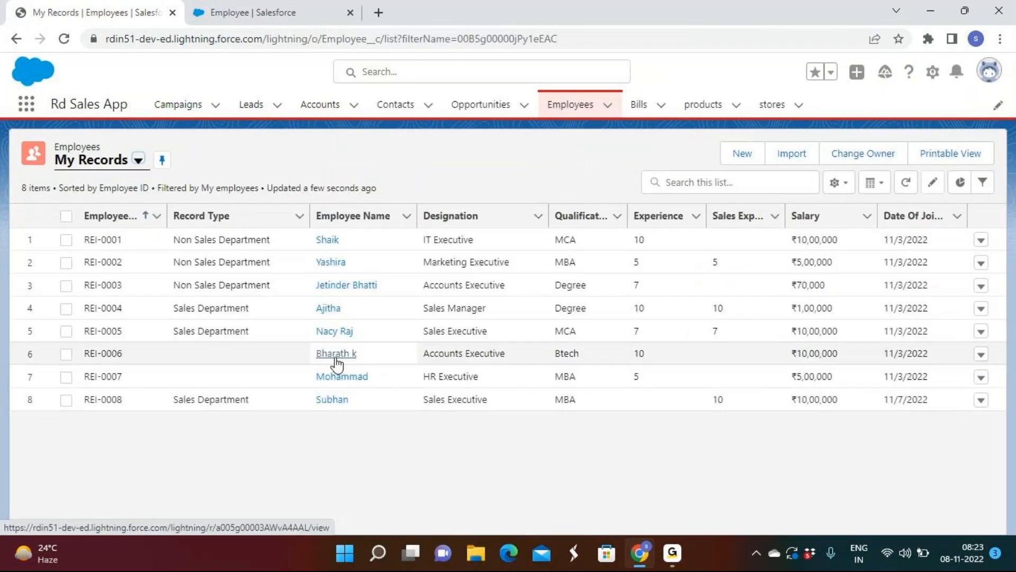
left_click(337, 353)
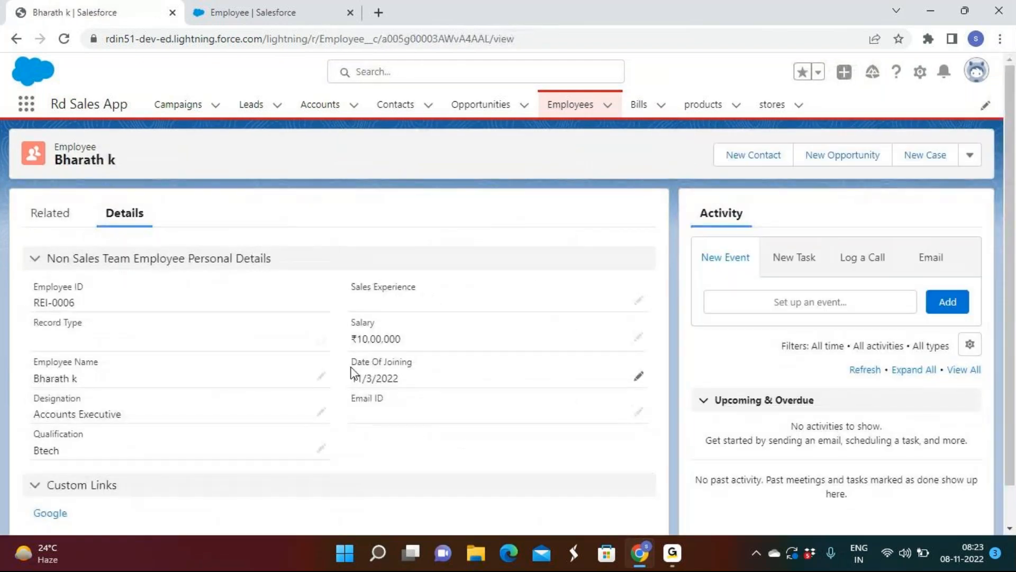
left_click(322, 338)
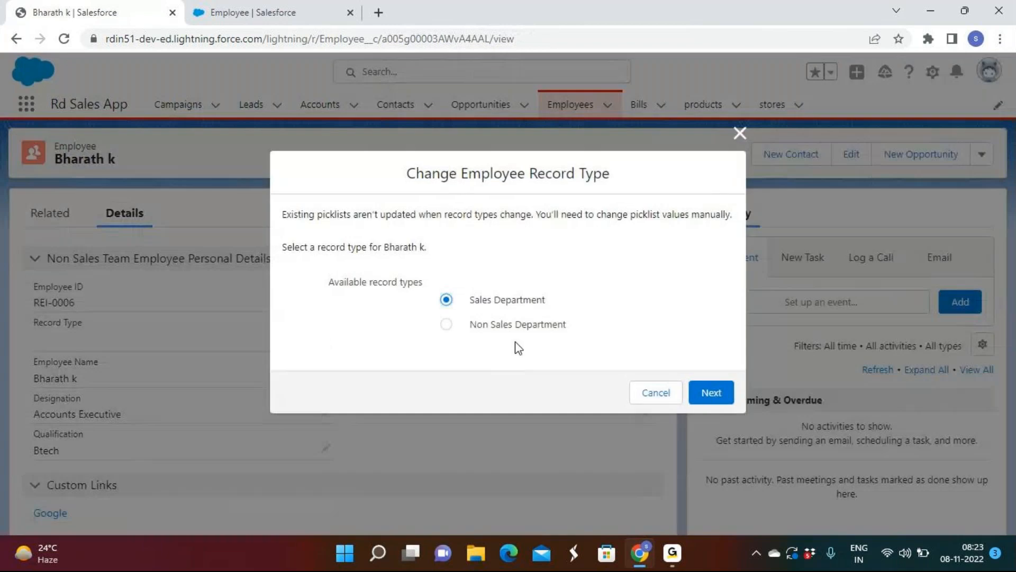
left_click(541, 331)
left_click(715, 392)
left_click(569, 456)
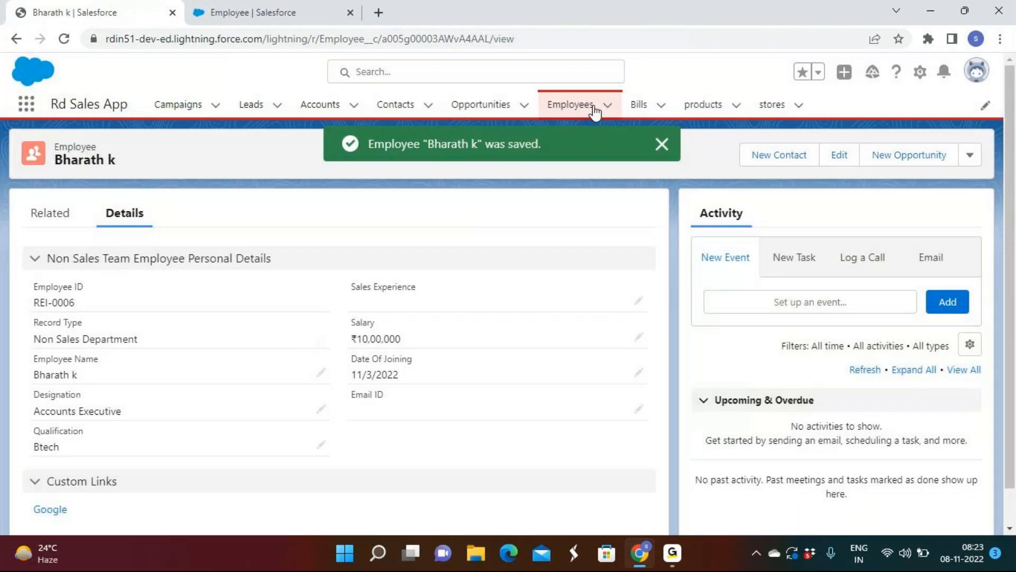
Step: Change the HR Executive's record type to Non Sales Department, save the record and return to the Employees list
left_click(592, 108)
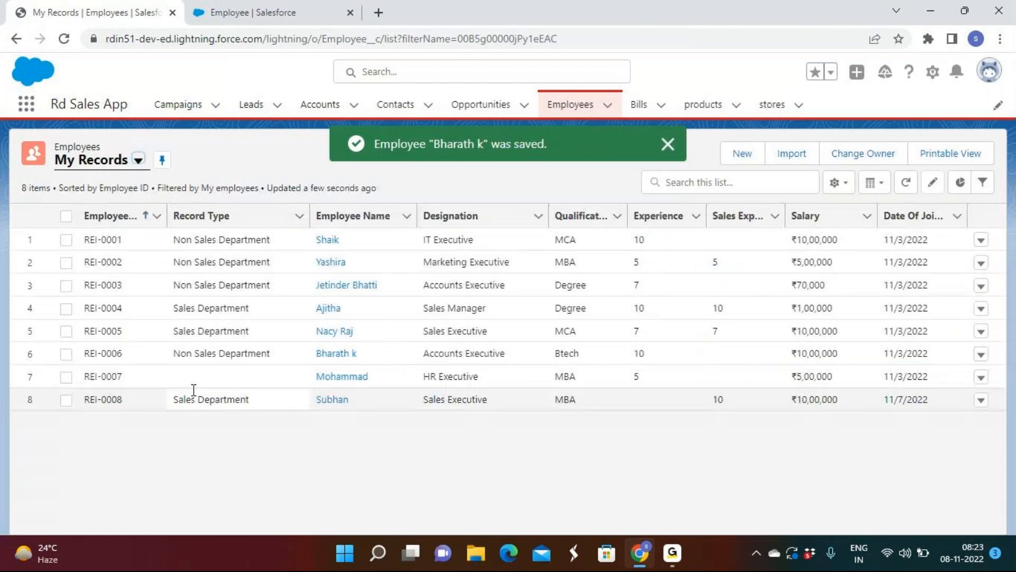
left_click(320, 375)
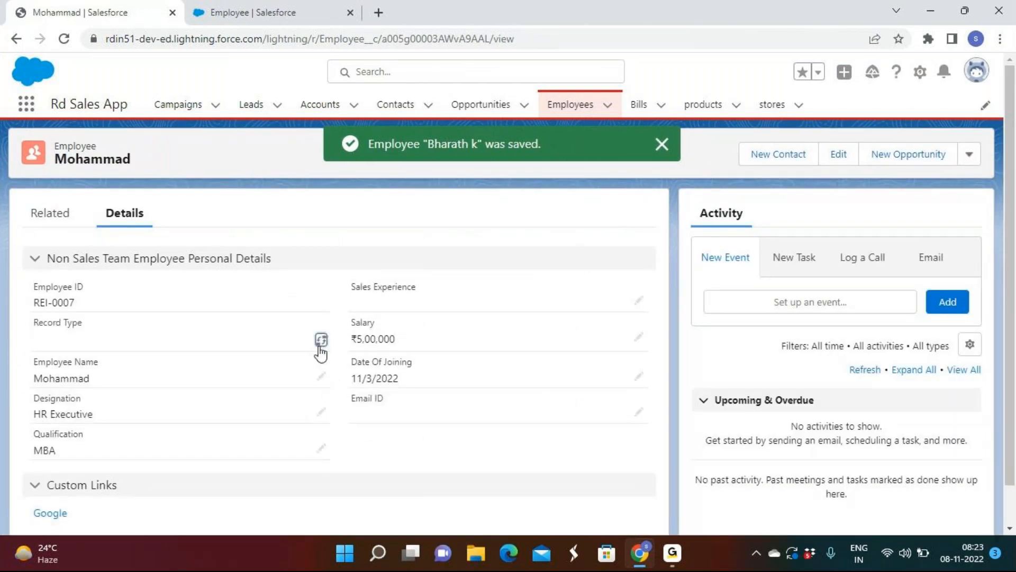
left_click(321, 340)
left_click(446, 323)
left_click(710, 392)
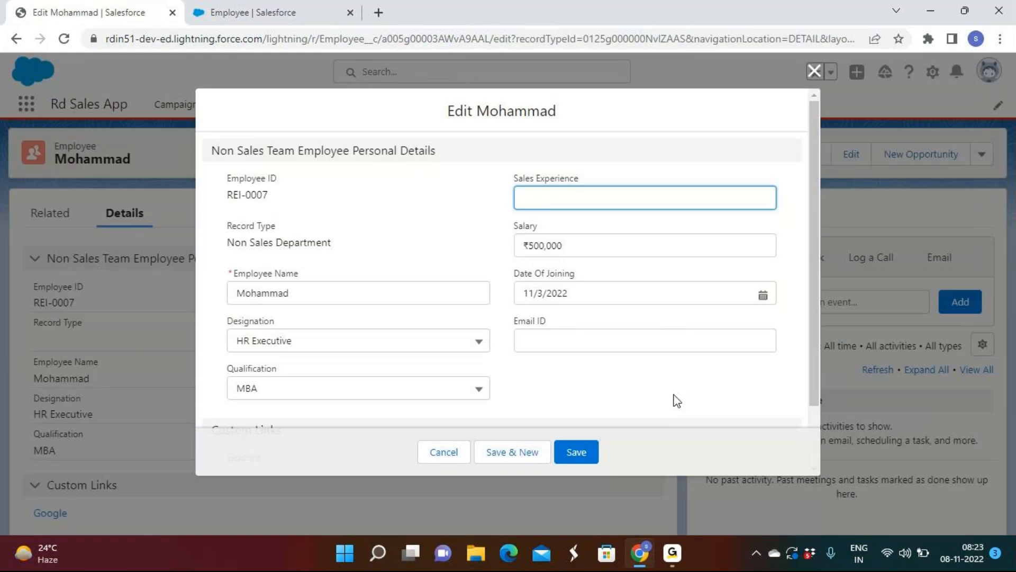
left_click(582, 458)
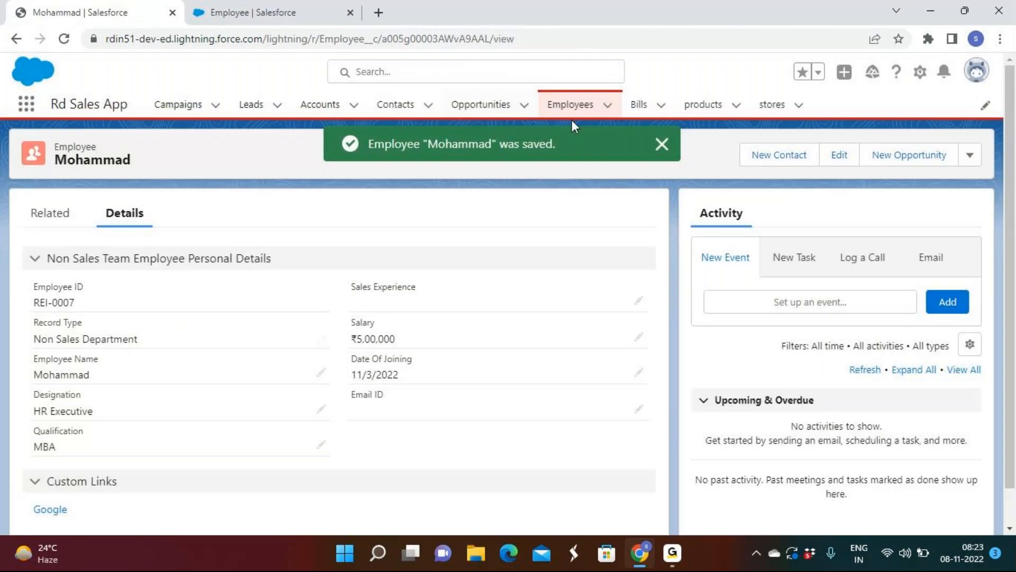
left_click(571, 106)
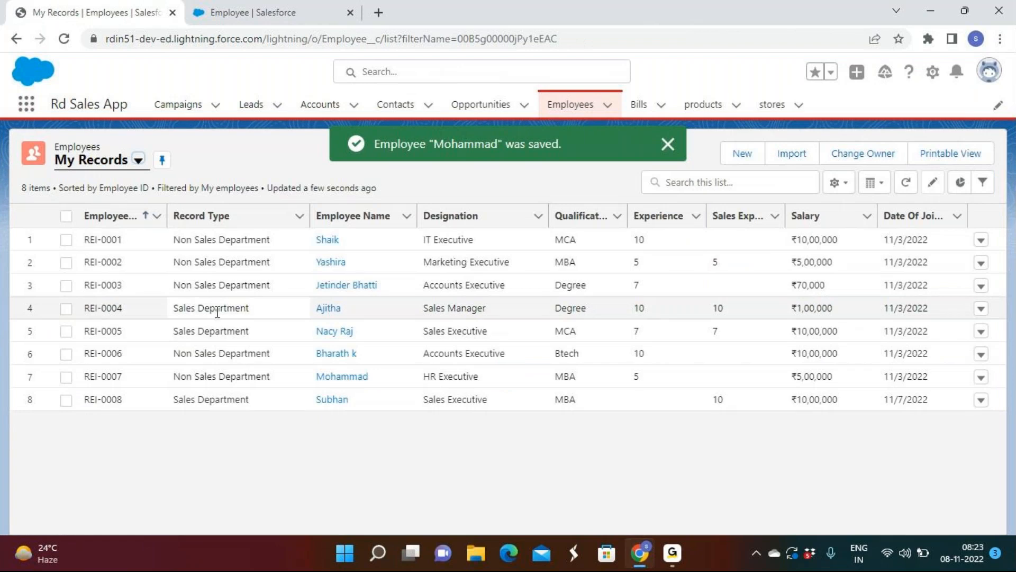
Step: Try to delete the Employee object's Non Sales Department record type, then go back to its record types
left_click(237, 16)
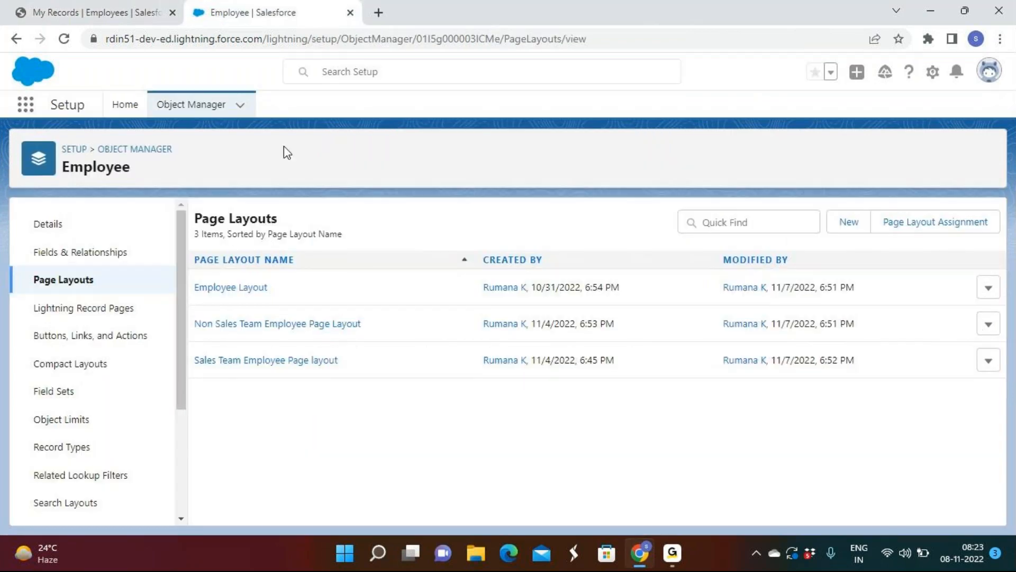
left_click(77, 446)
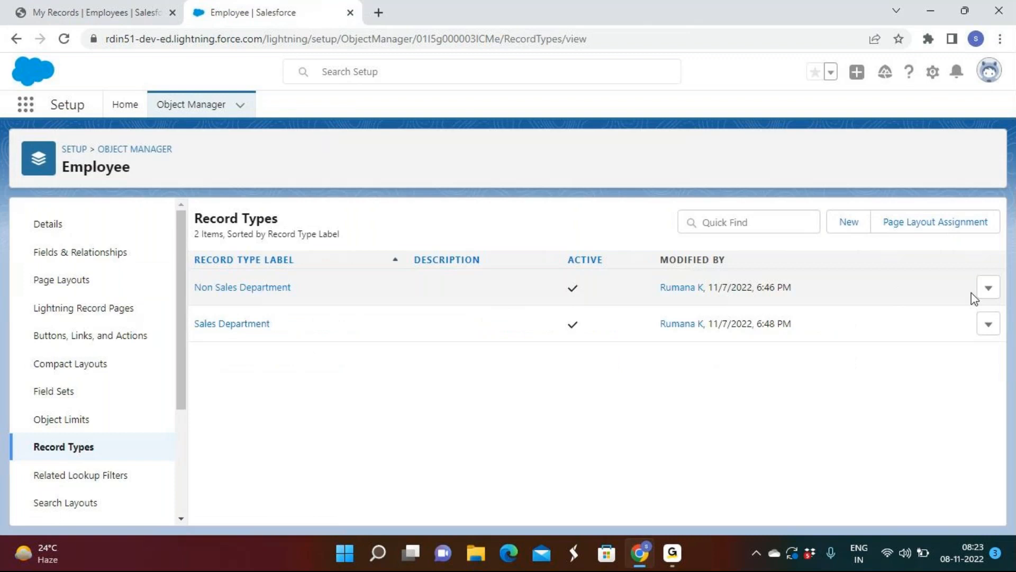
left_click(988, 289)
left_click(959, 351)
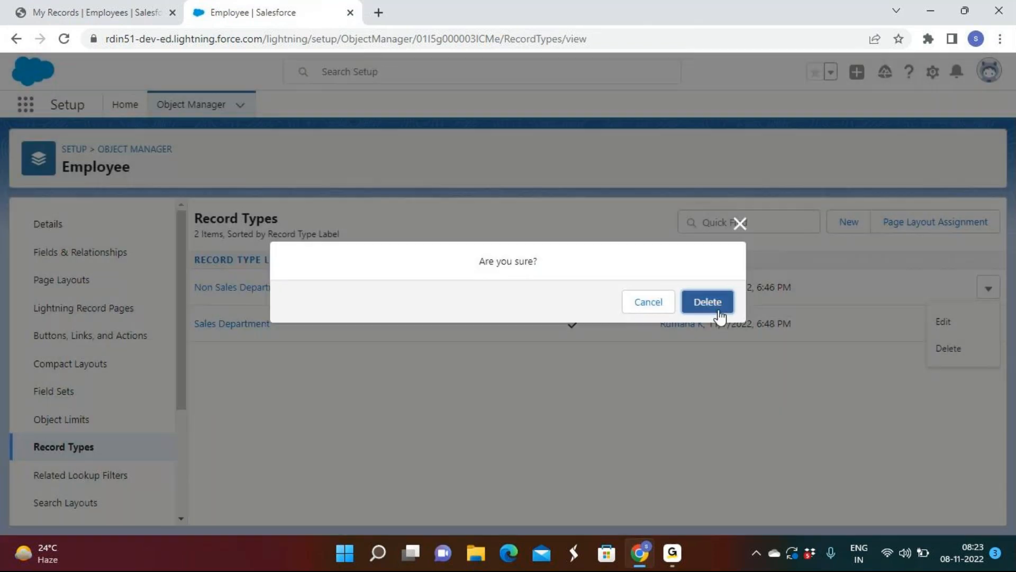
left_click(715, 305)
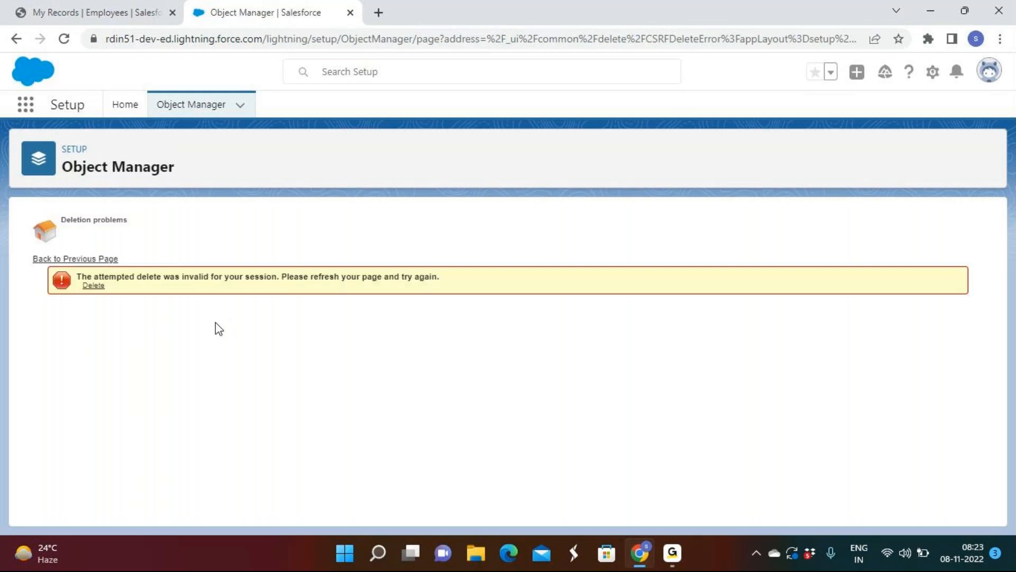
left_click(91, 285)
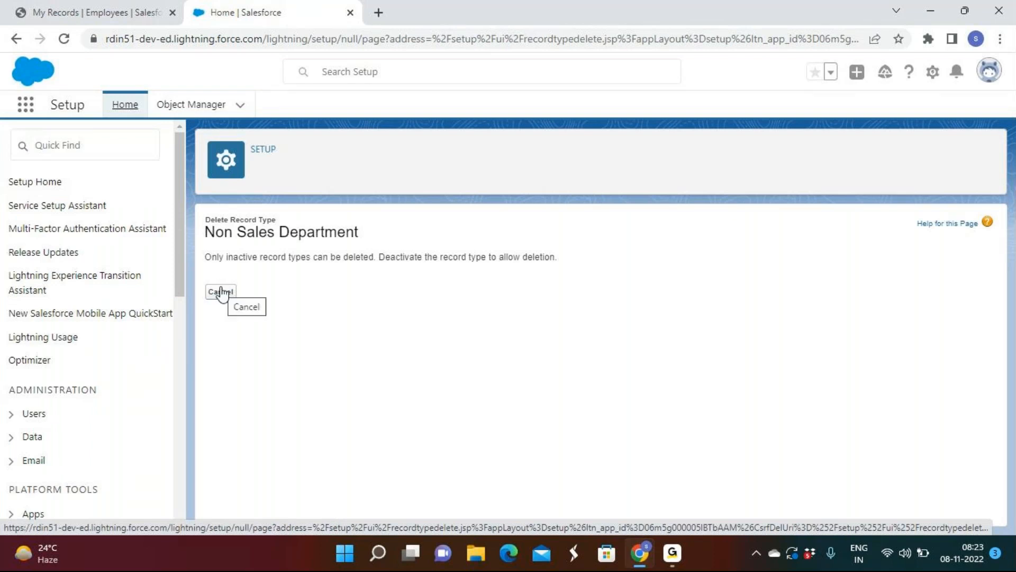
left_click(221, 292)
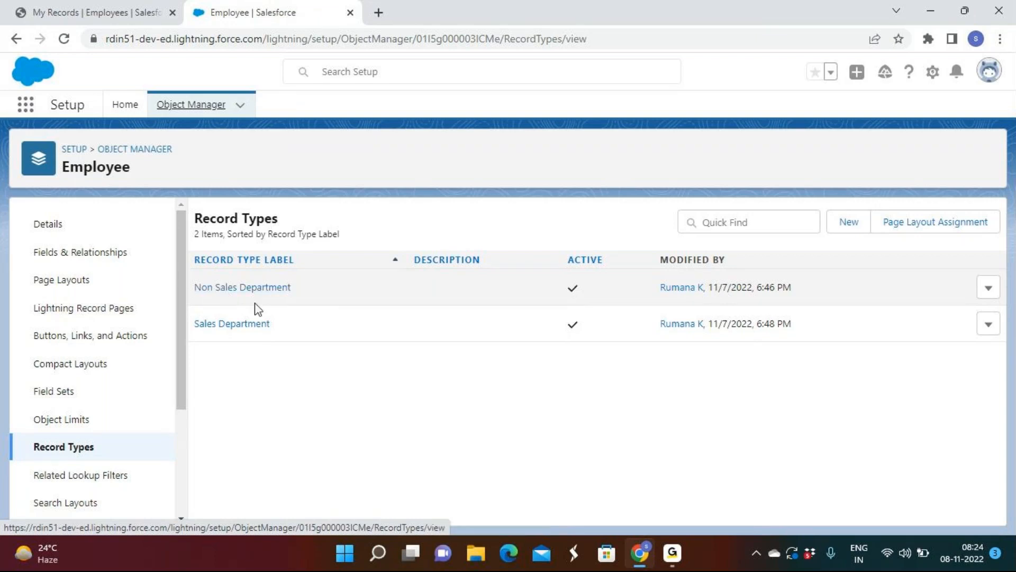
left_click(50, 458)
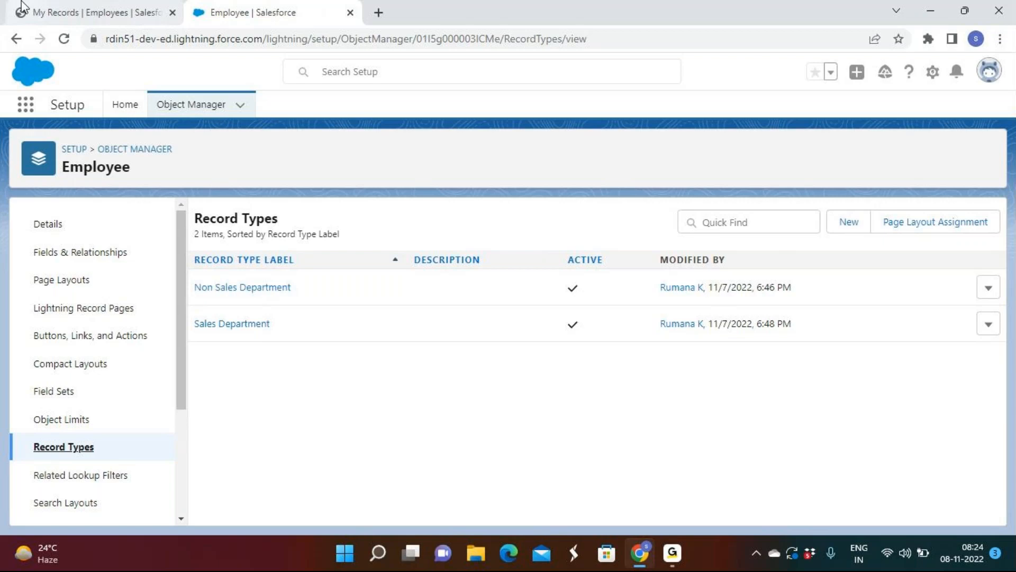
Step: Return to the Employees list and open the record type selection for a new employee
left_click(42, 13)
left_click(746, 153)
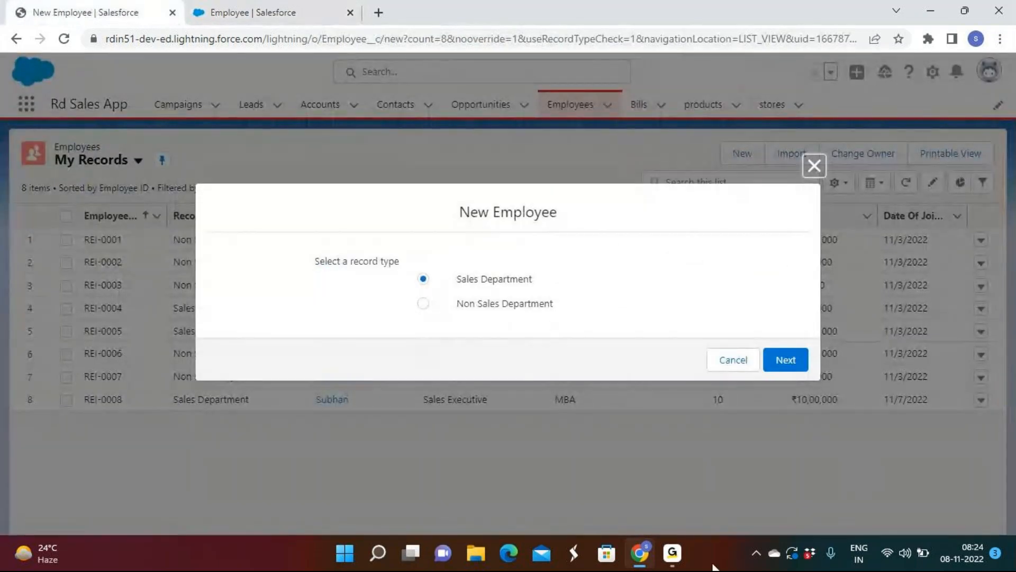
Step: Close the new employee record type selection without creating a record
left_click(679, 559)
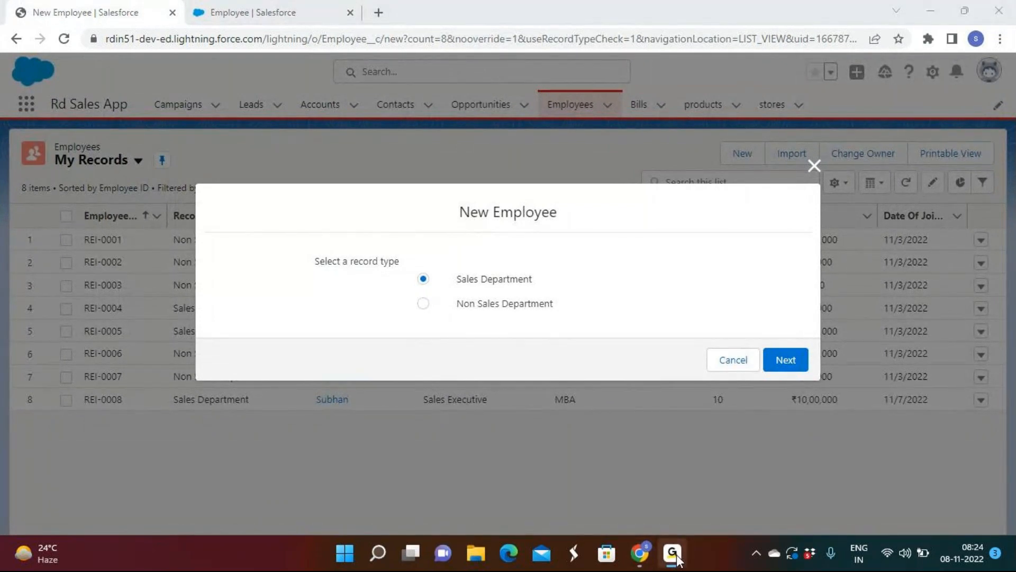
left_click(677, 558)
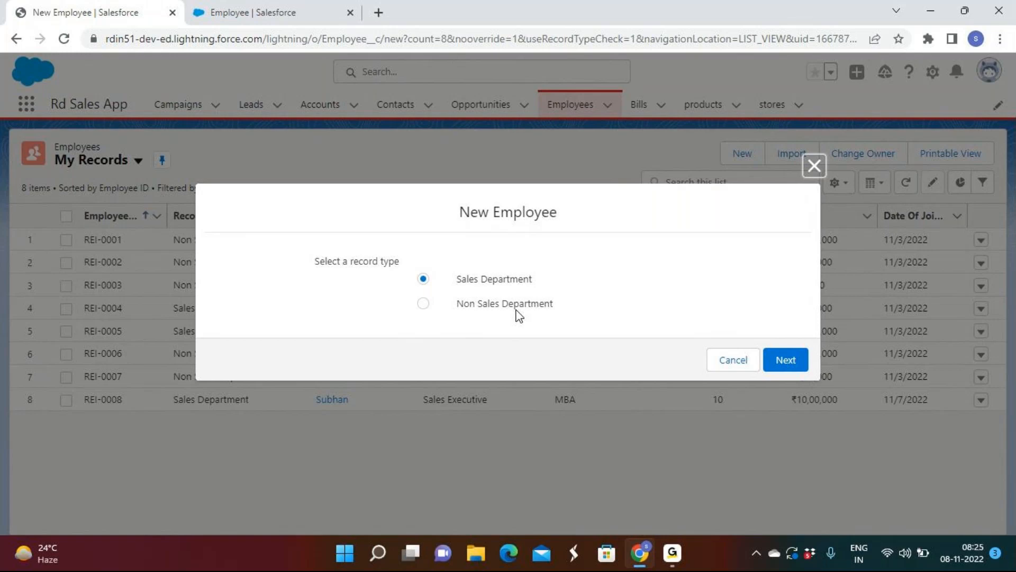
left_click(813, 166)
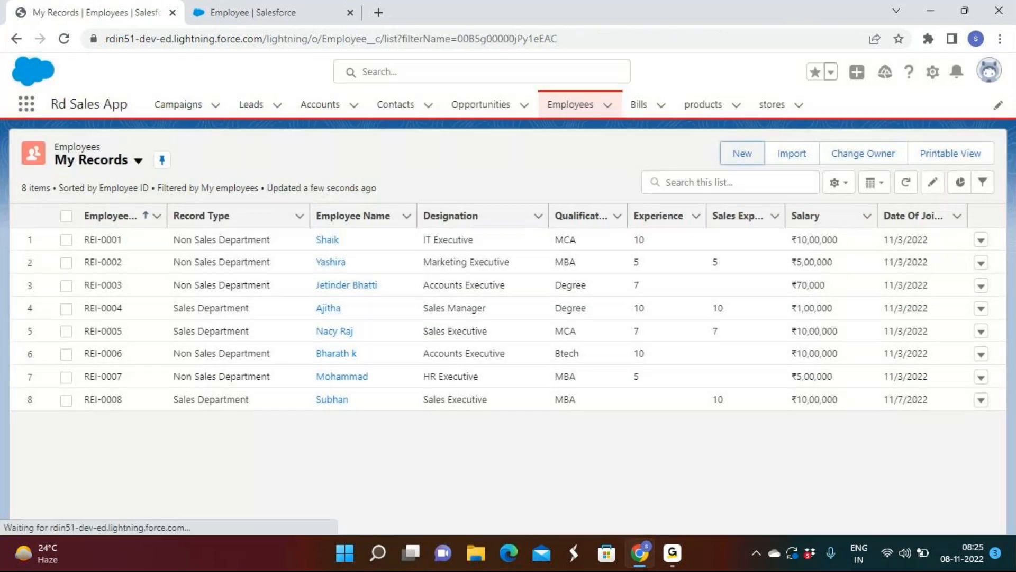
left_click(681, 556)
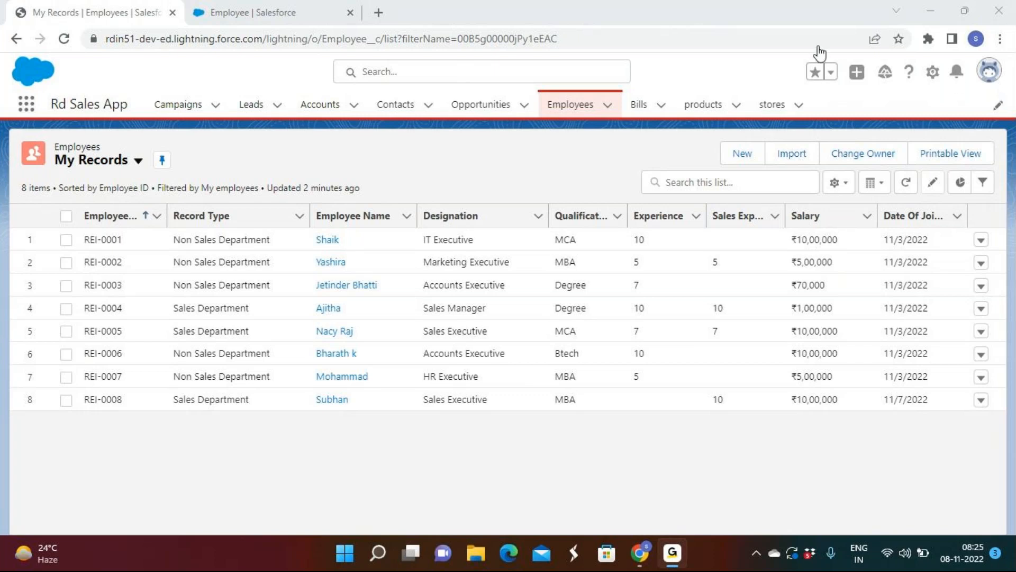
left_click(931, 11)
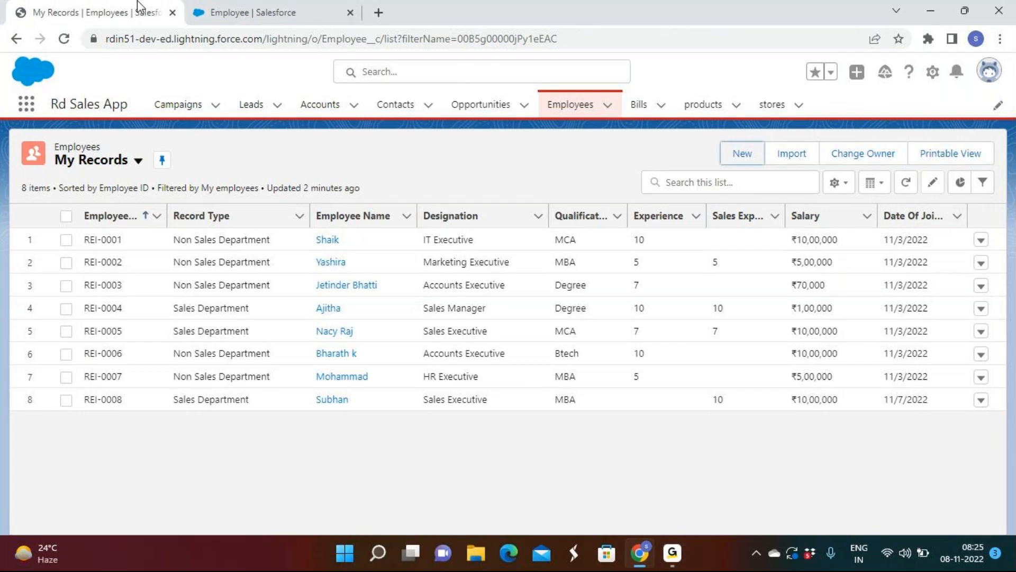
Step: Try deactivating the Employee object's Non Sales Department record type, then cancel the edit and return to the Employees list
left_click(297, 24)
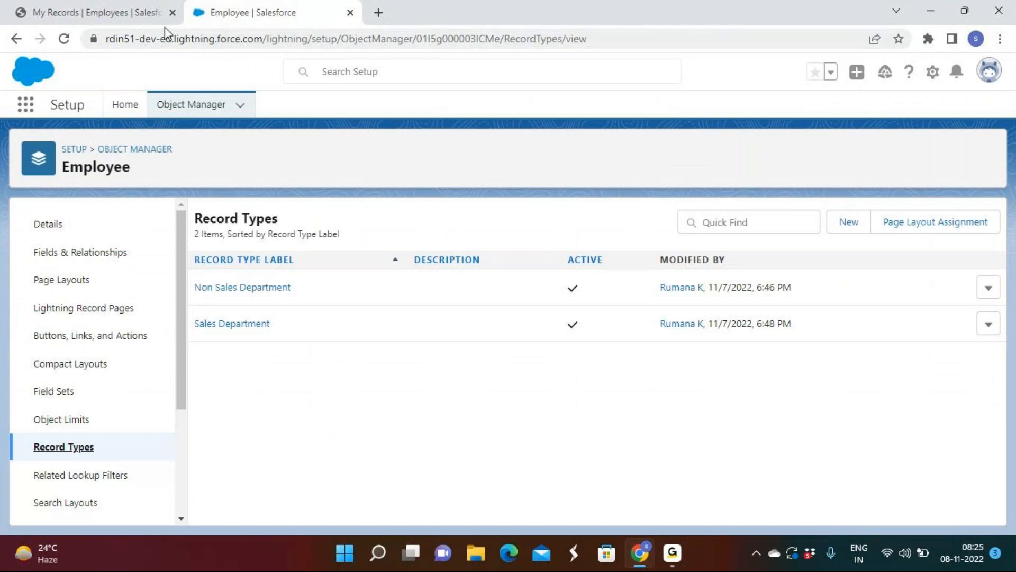
left_click(140, 21)
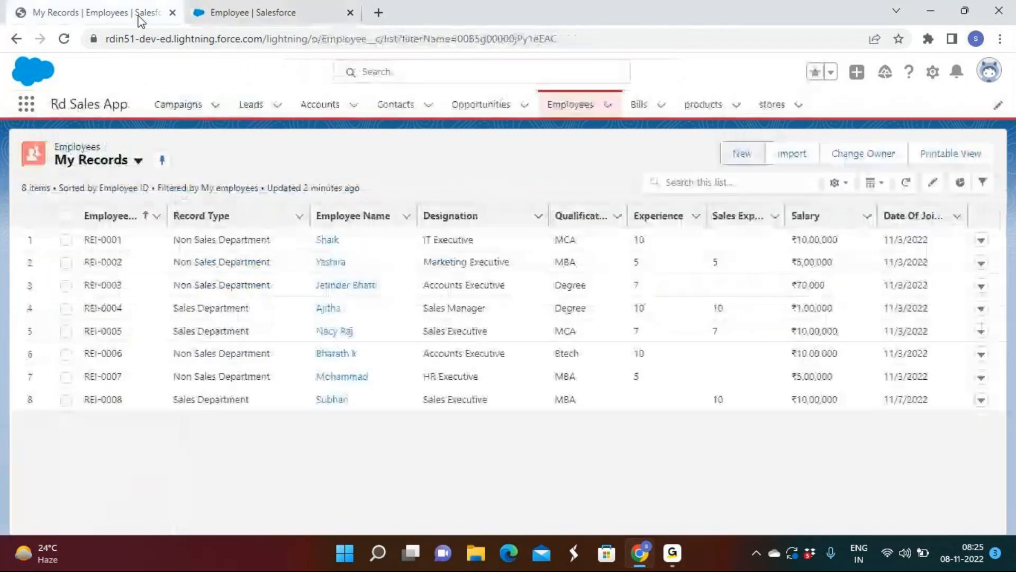
left_click(257, 12)
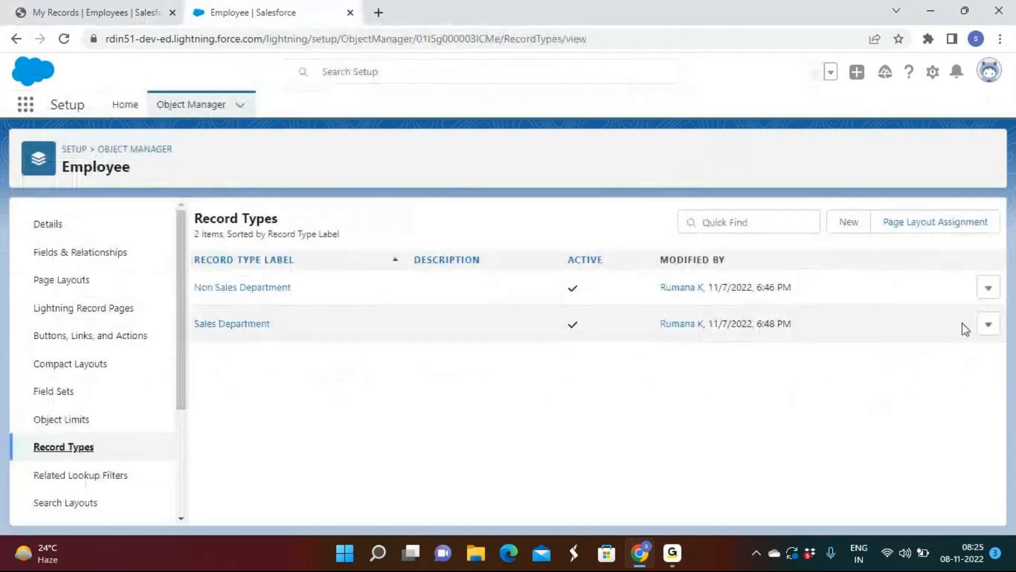
left_click(987, 288)
left_click(941, 320)
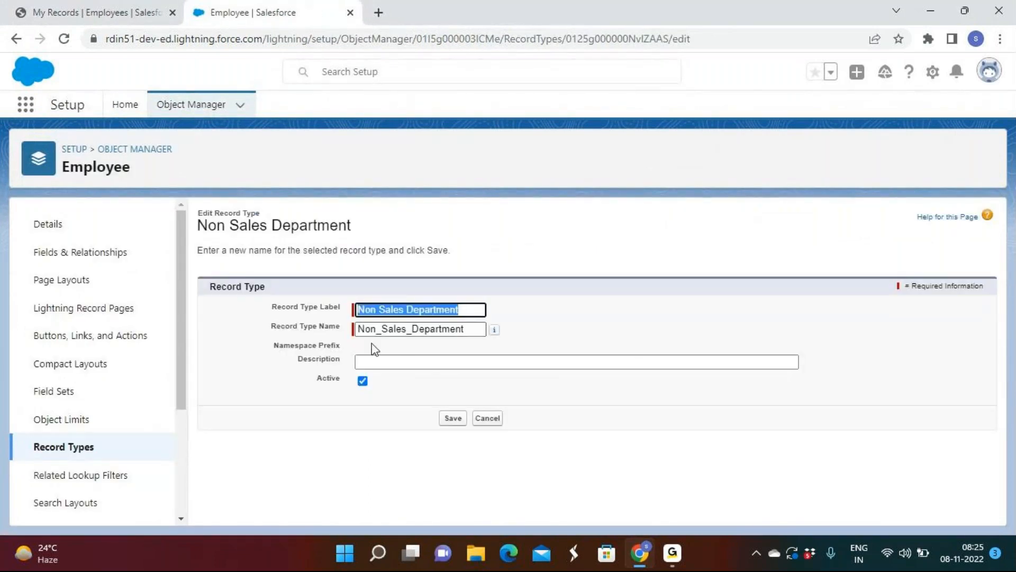
left_click(362, 381)
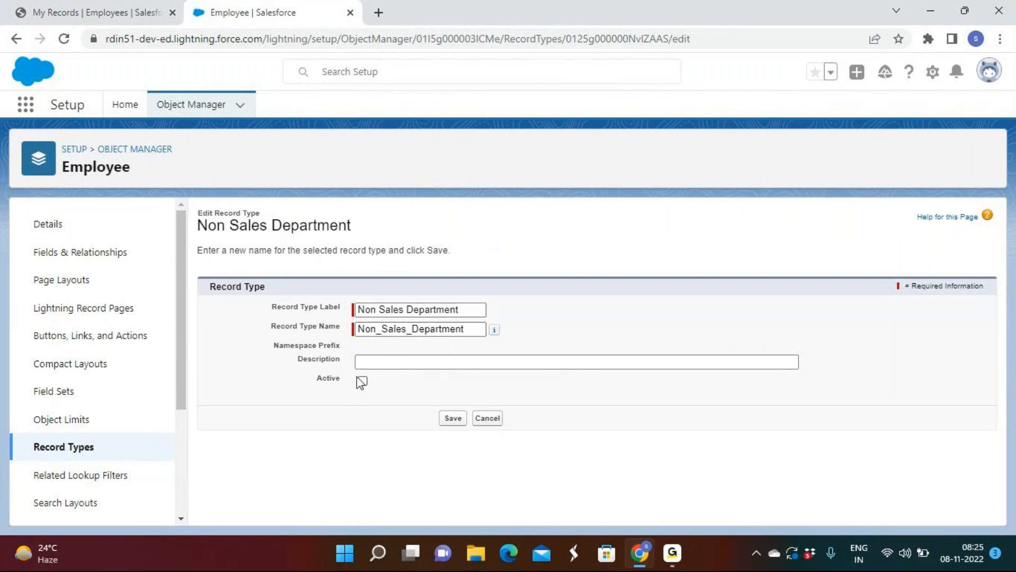
left_click(497, 422)
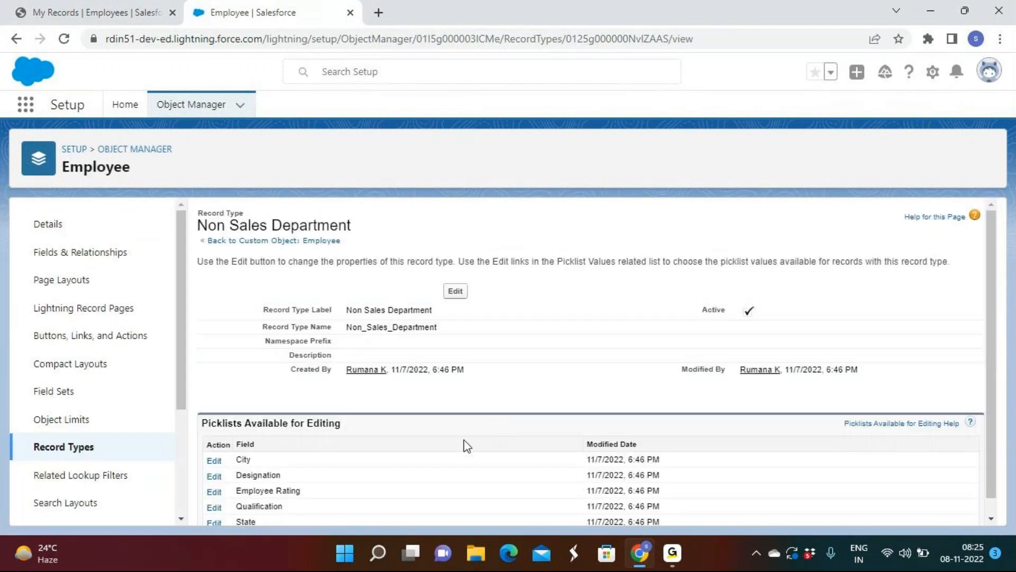
left_click(123, 11)
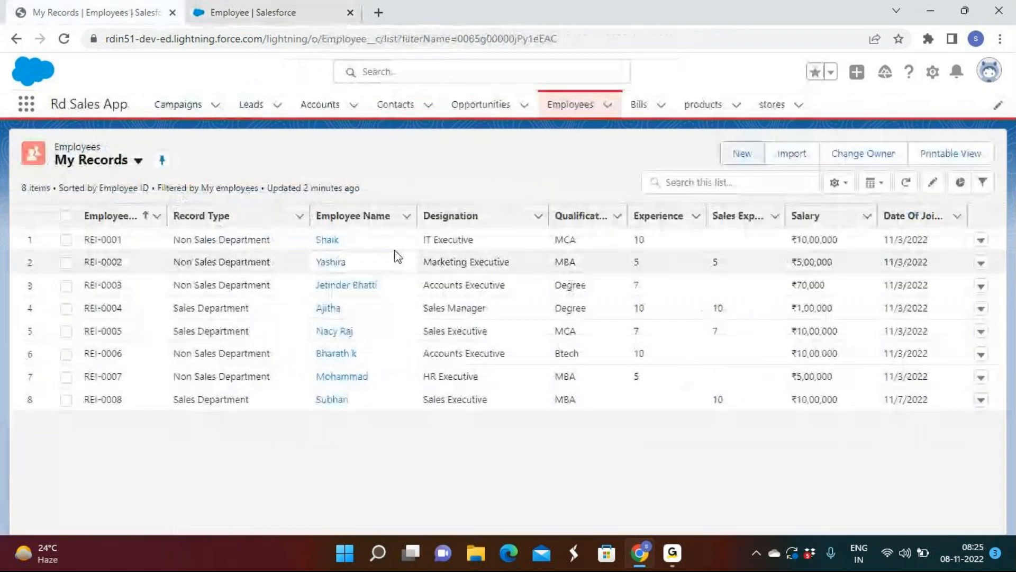
left_click(671, 556)
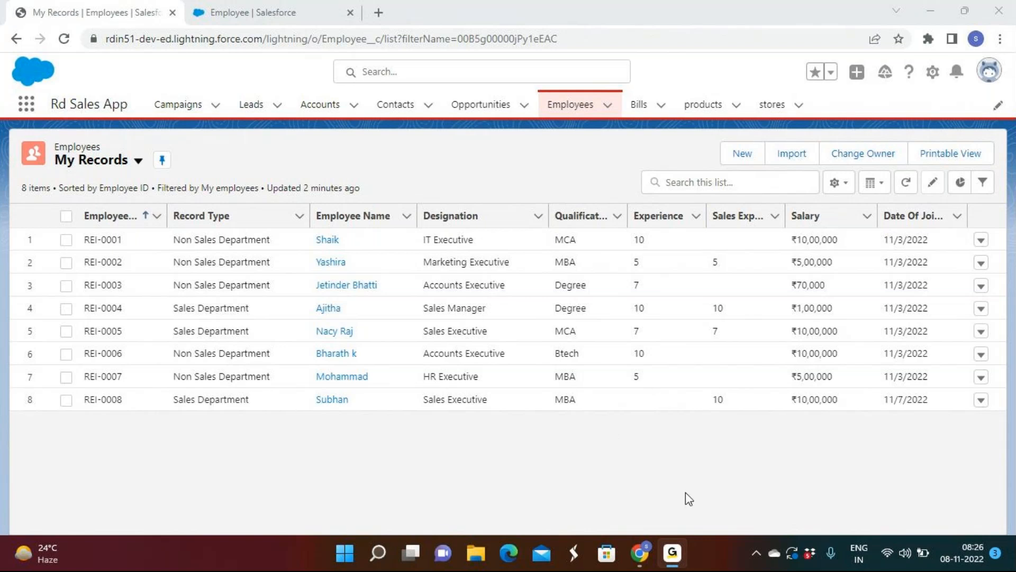
mouse_move(684, 558)
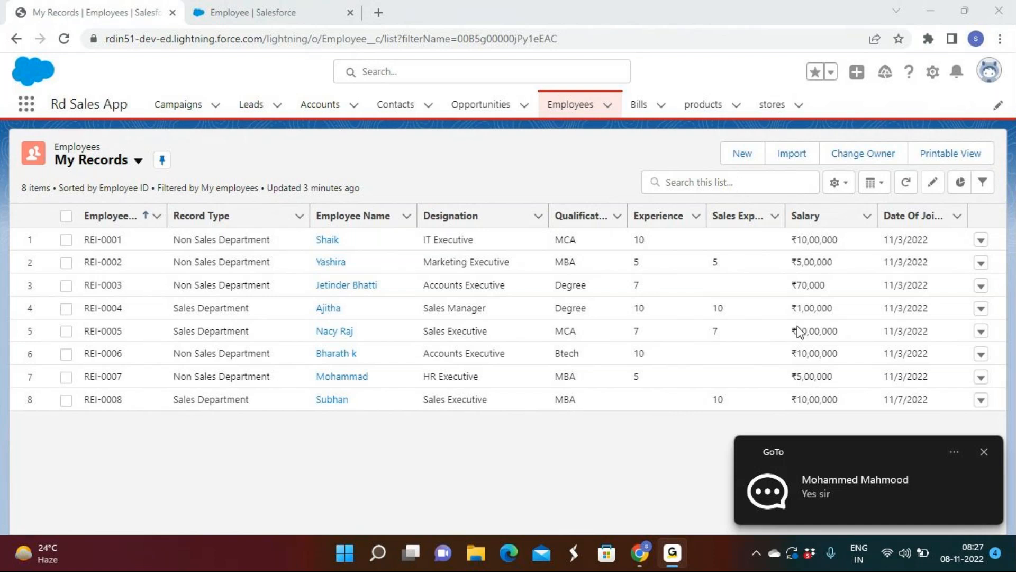
left_click(984, 451)
left_click(983, 451)
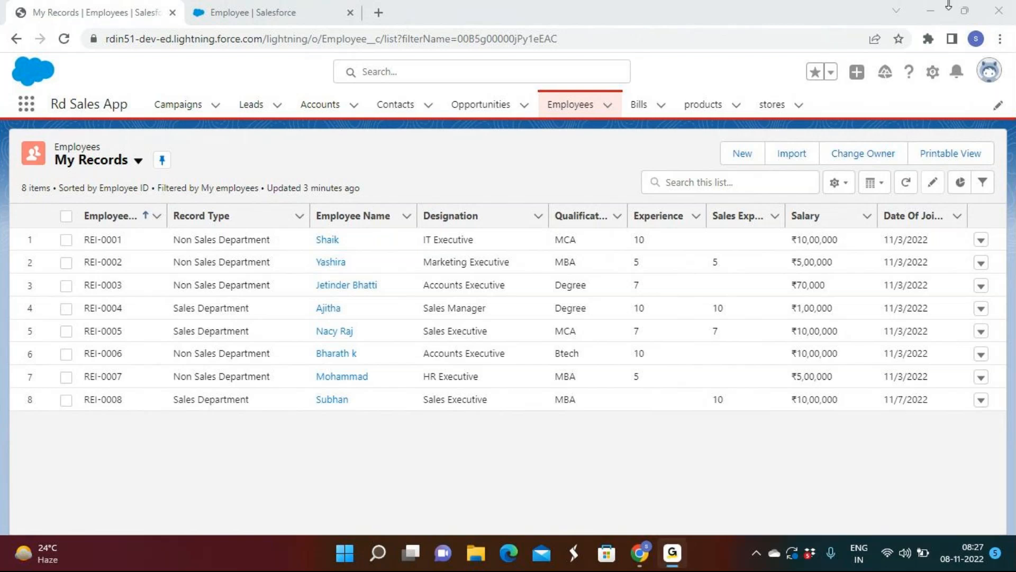
left_click(928, 16)
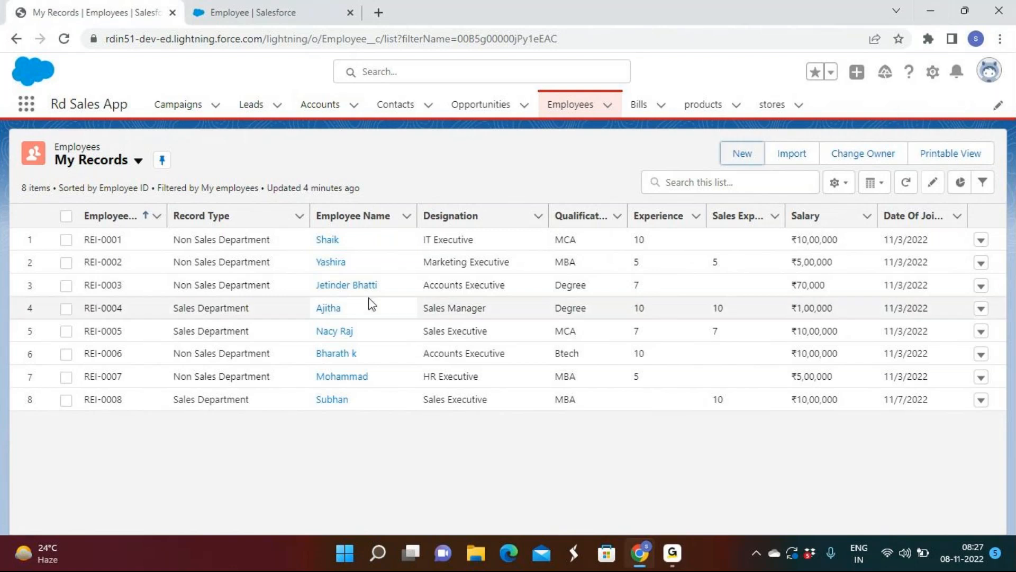
mouse_move(645, 566)
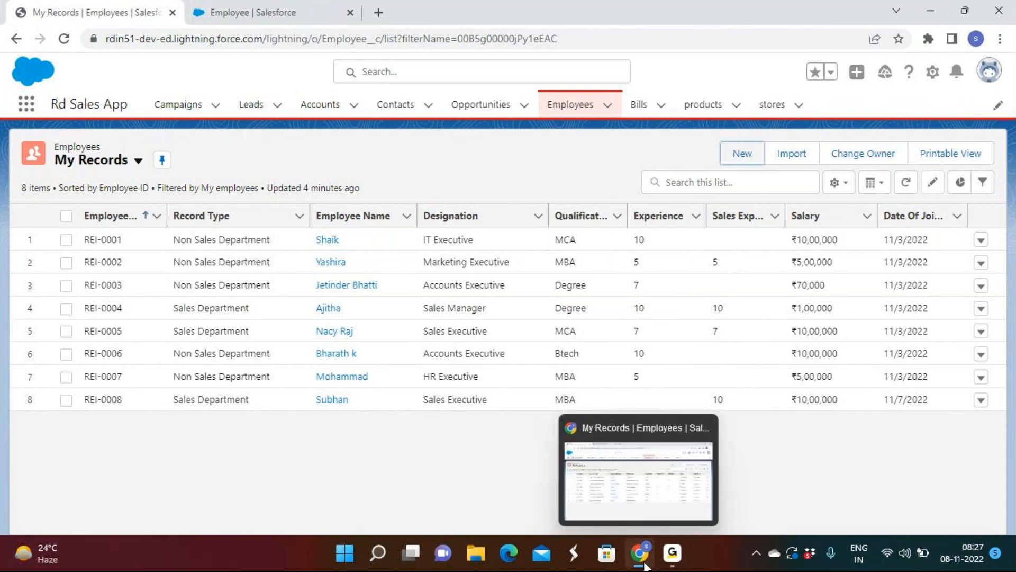
left_click(643, 552)
left_click(643, 551)
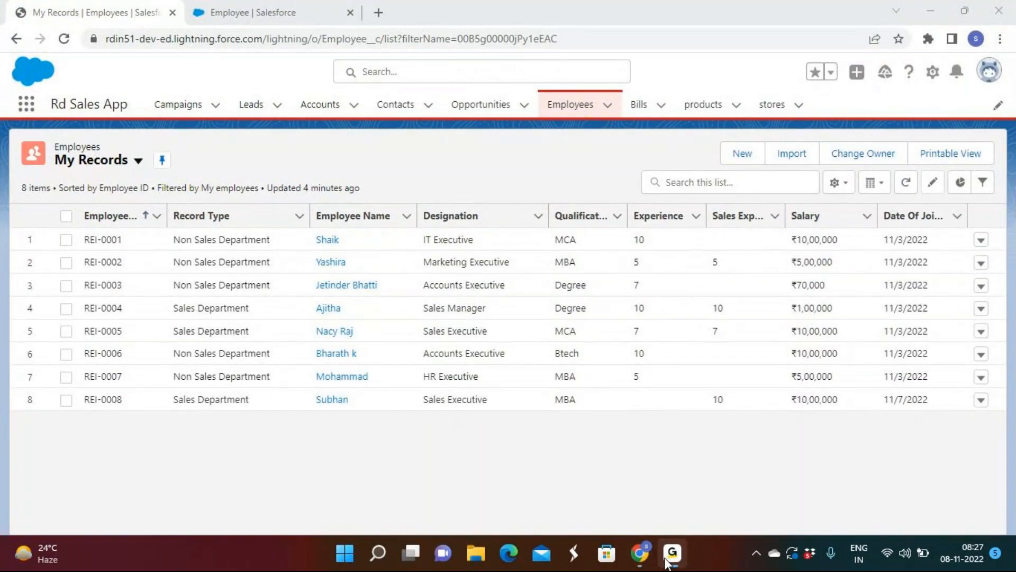
Step: Open the GoToMeeting Hub, view the meeting history, and close the hub to return to the Employees list
left_click(671, 553)
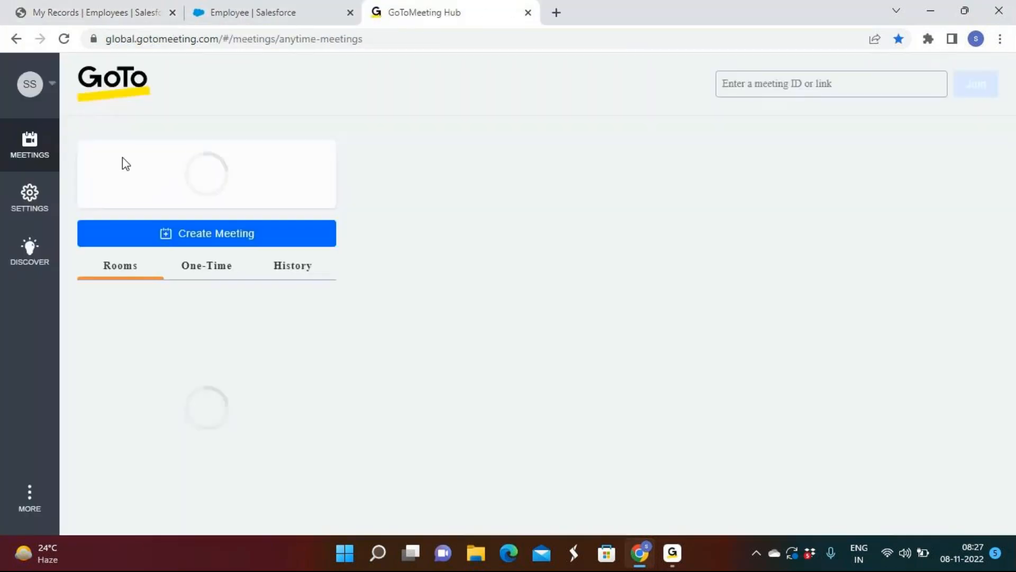
left_click(294, 274)
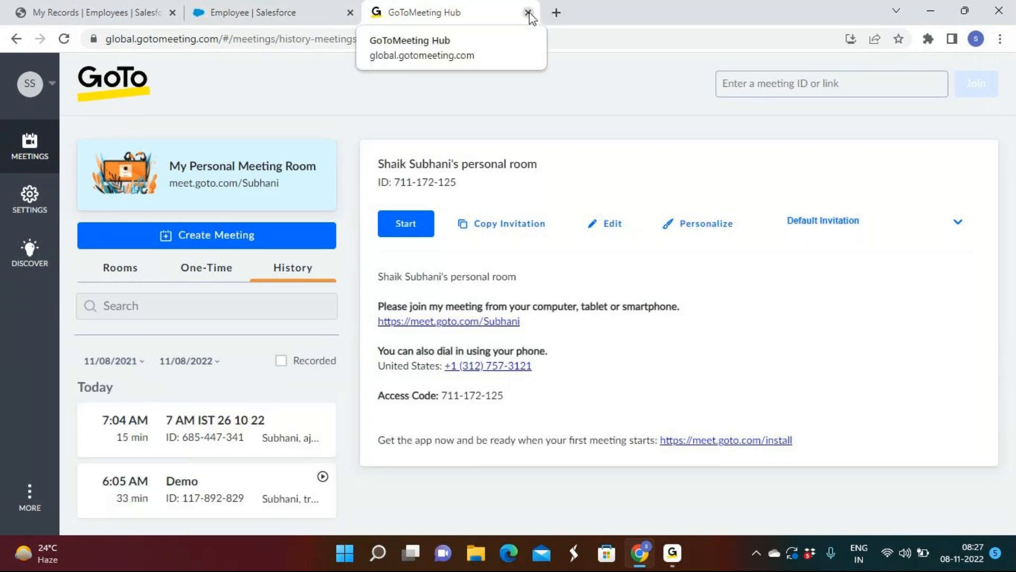
left_click(528, 13)
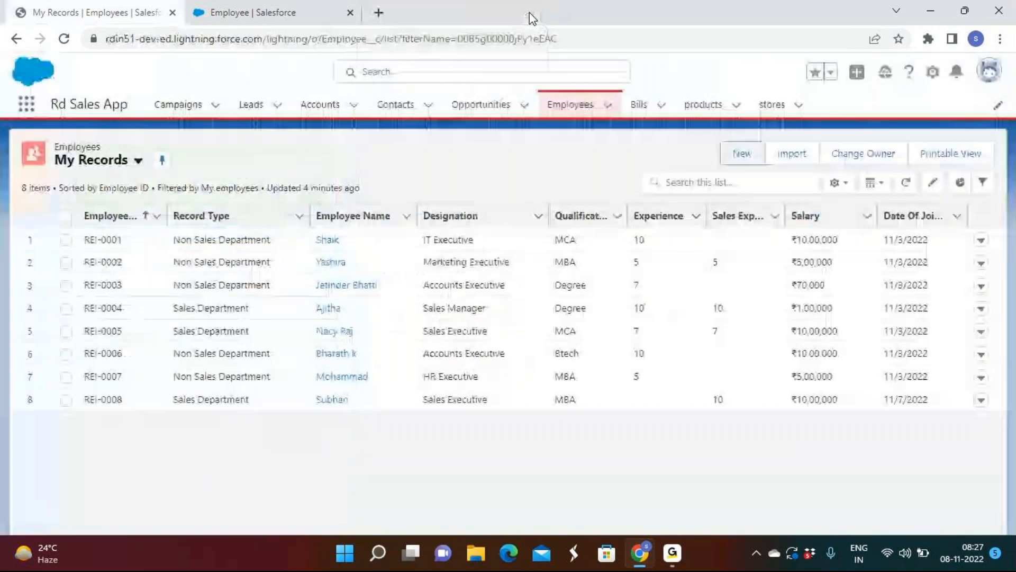
left_click(673, 553)
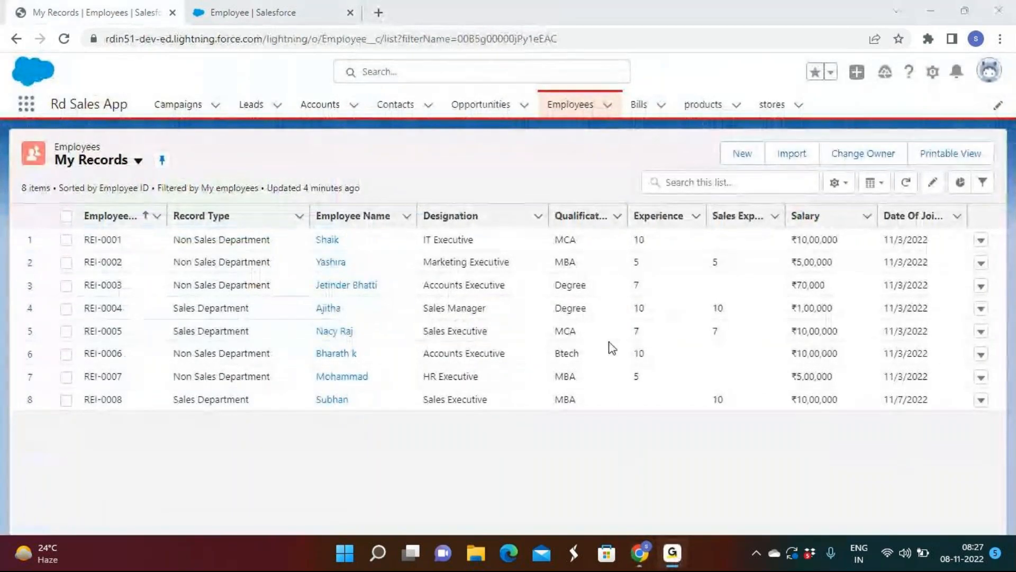